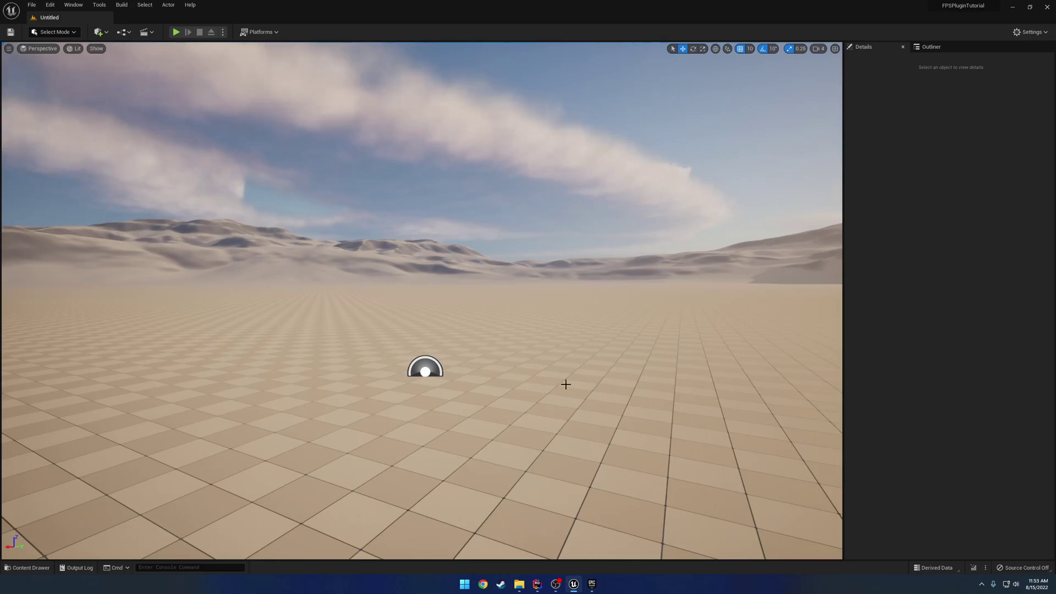
pyautogui.moveTo(479, 302)
pyautogui.mouseDown(button='right')
pyautogui.moveTo(539, 296)
pyautogui.moveTo(493, 299)
pyautogui.mouseUp(button='right')
pyautogui.click(537, 584)
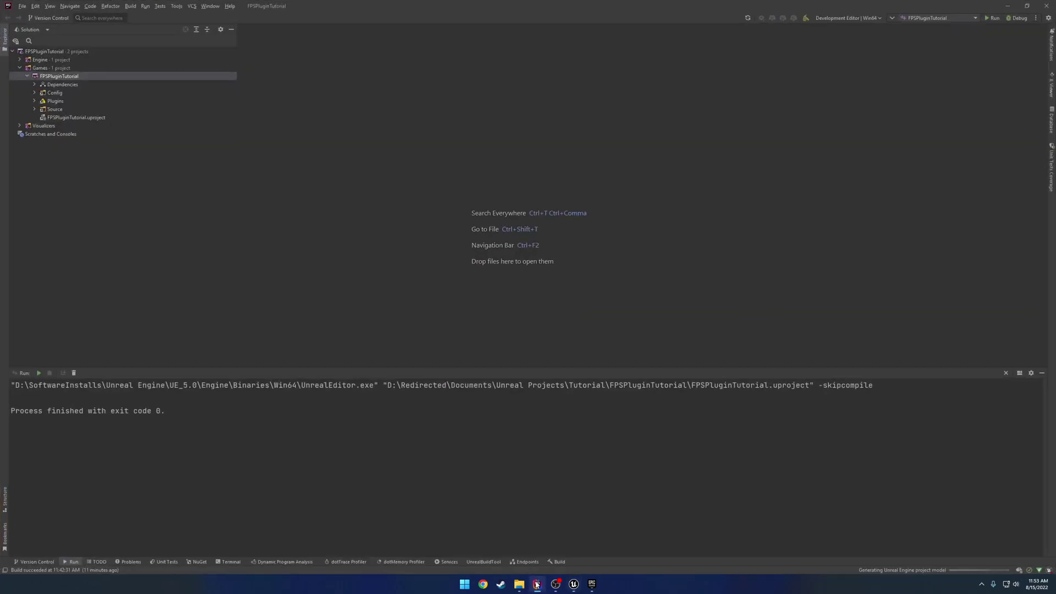
pyautogui.click(537, 584)
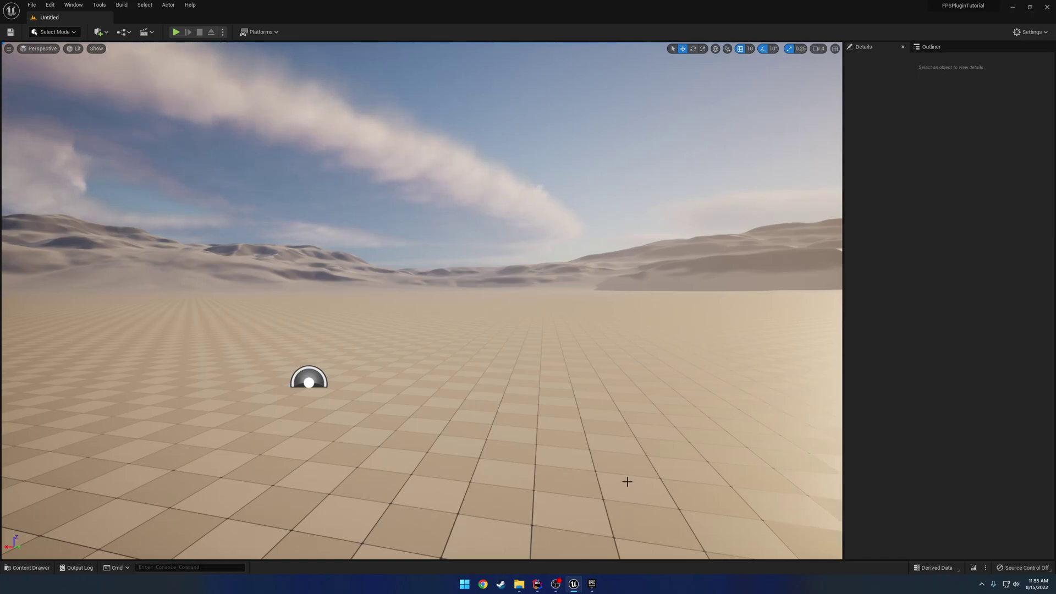
pyautogui.moveTo(533, 414)
pyautogui.mouseDown(button='right')
pyautogui.moveTo(473, 416)
pyautogui.moveTo(529, 417)
pyautogui.mouseUp(button='right')
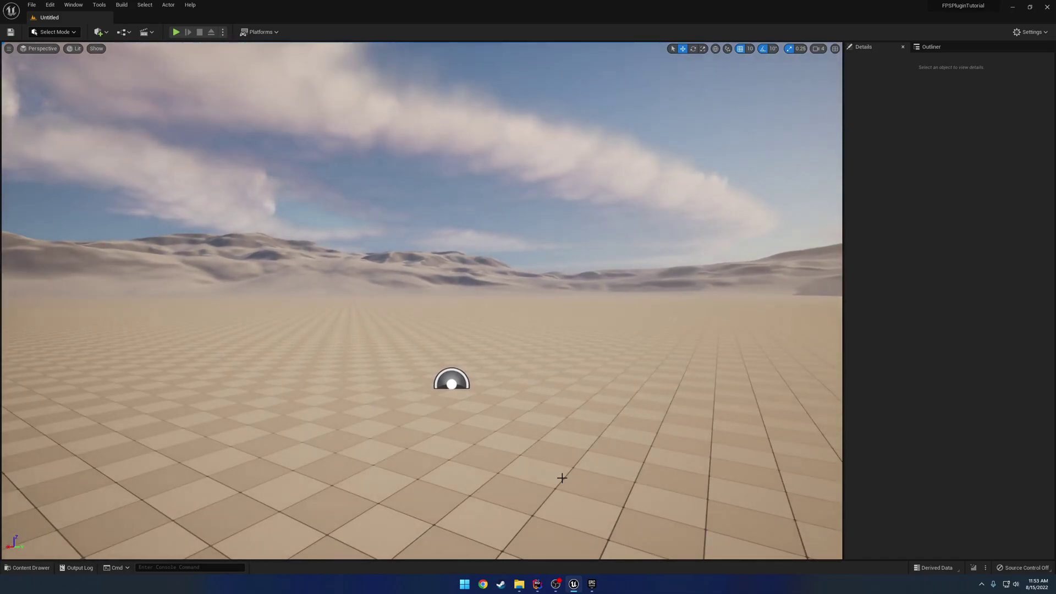
# - Switch to the Epic Games Launcher, search the library vault for "ultimate", and try to install the Ultimate Multiplayer FPS plugin to the engine
pyautogui.click(592, 584)
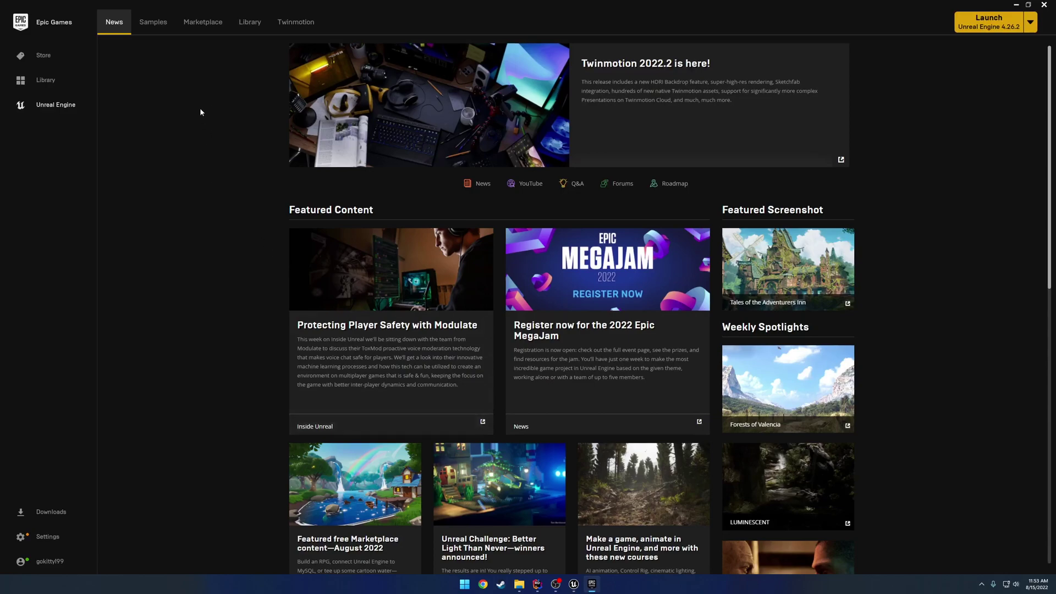
pyautogui.click(248, 22)
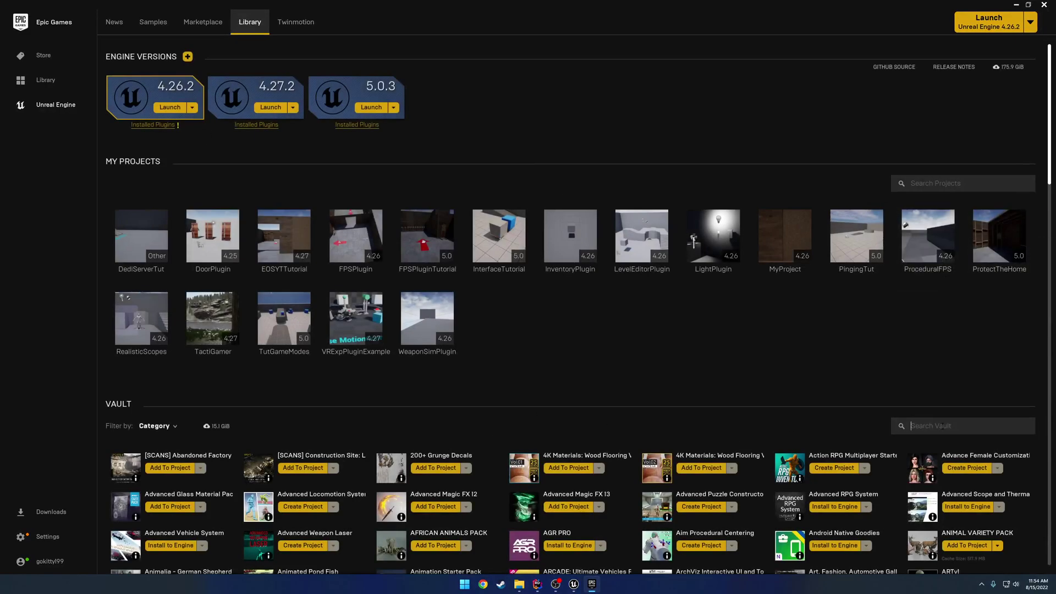
pyautogui.write('ultimate')
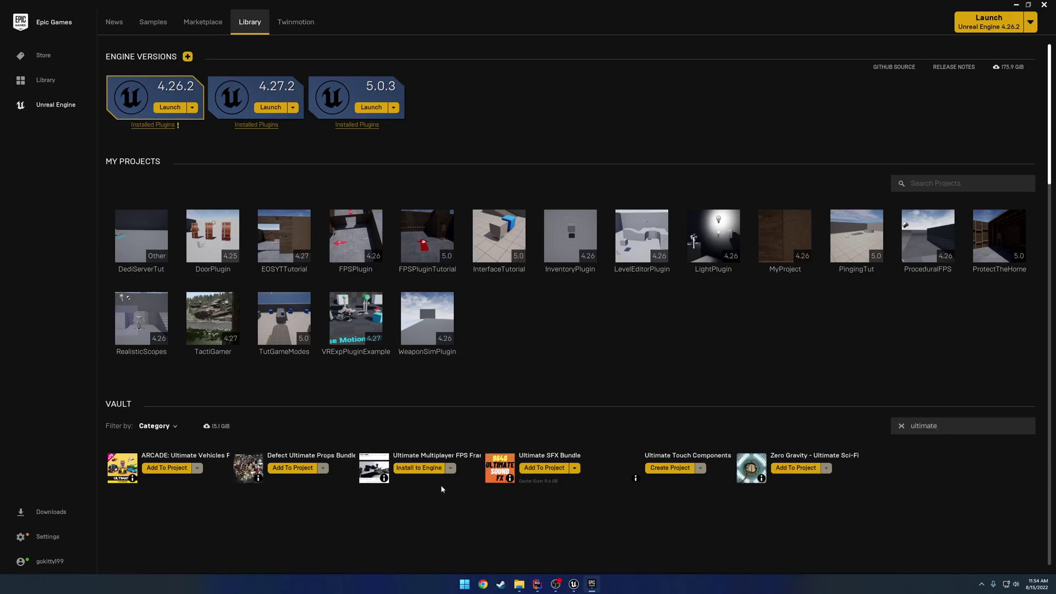
pyautogui.click(426, 467)
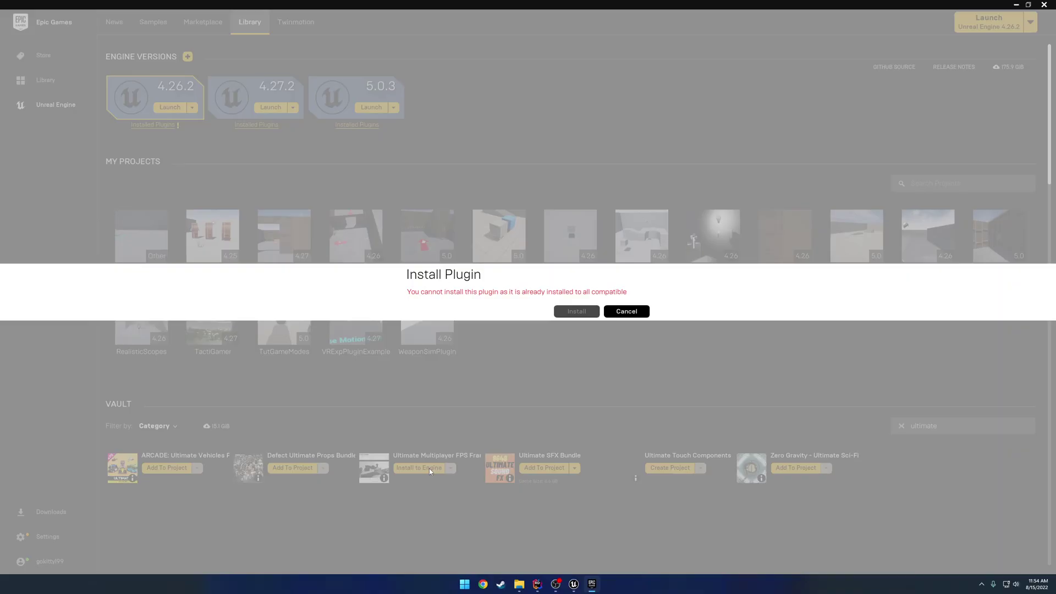
pyautogui.click(632, 315)
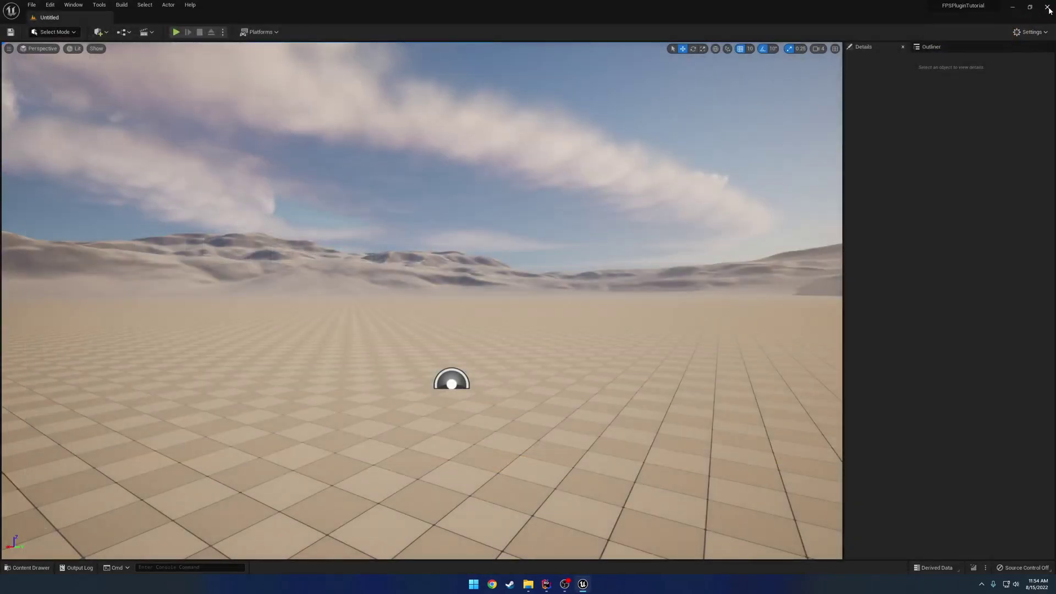
# - Close the Unreal project and browse in File Explorer to the UE_5.0 installation's Engine > Plugins > Marketplace folder on drive D
pyautogui.click(1047, 7)
pyautogui.click(537, 584)
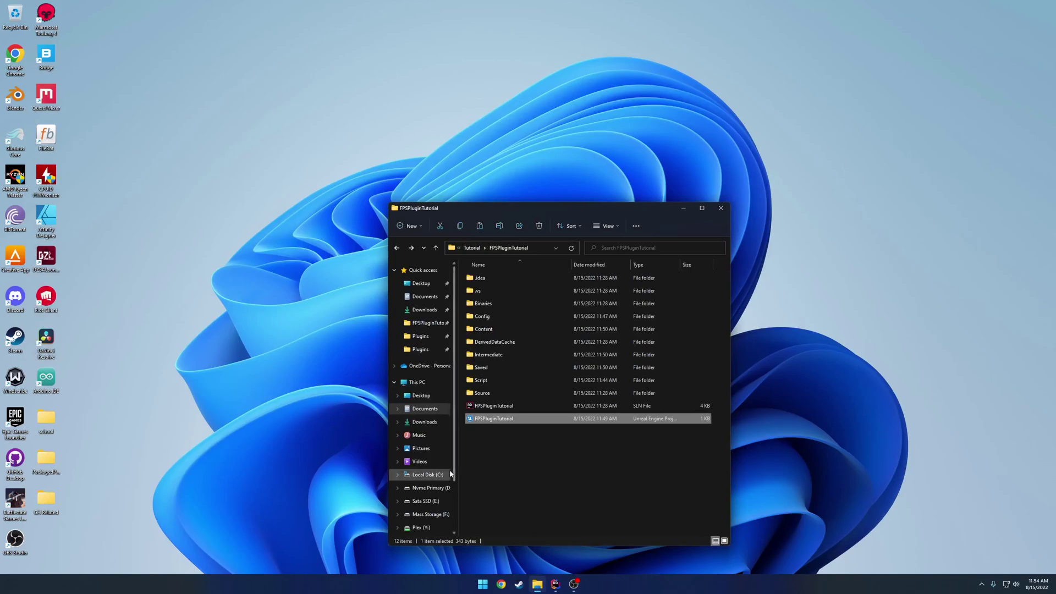
pyautogui.click(433, 490)
pyautogui.doubleClick(498, 303)
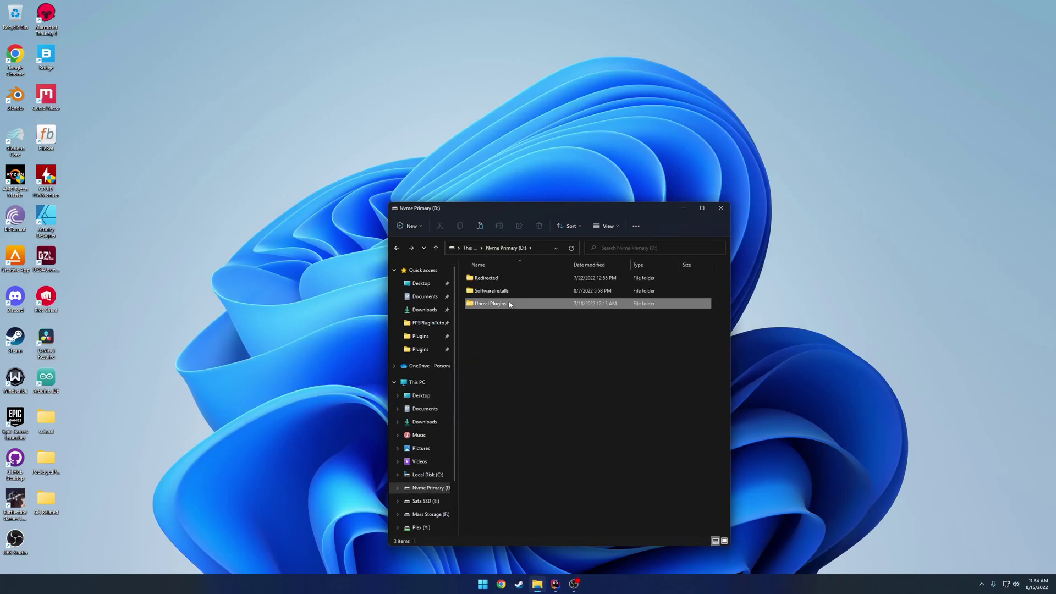
pyautogui.doubleClick(505, 328)
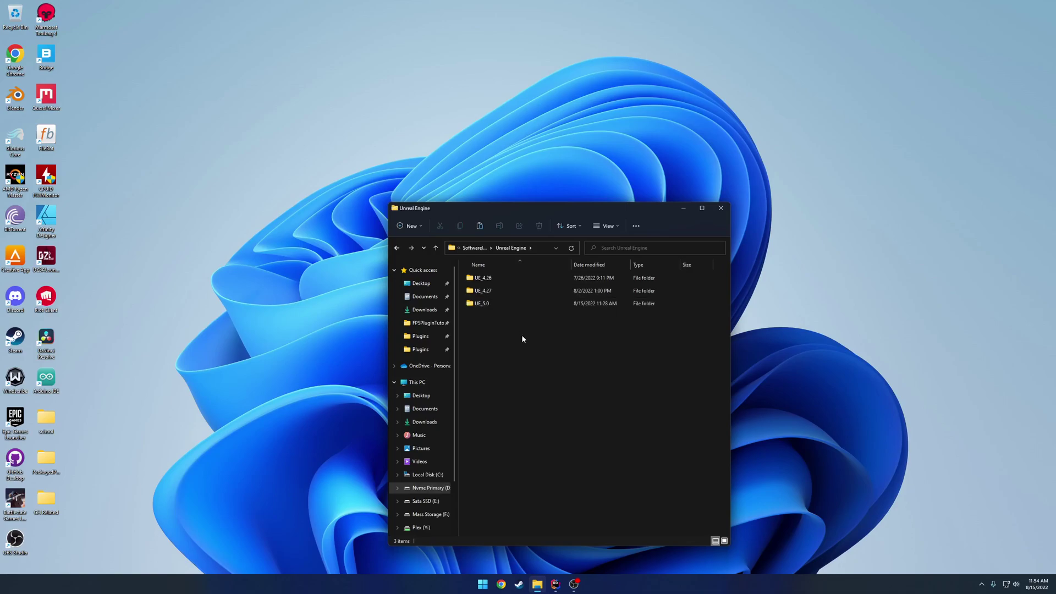
pyautogui.doubleClick(493, 303)
pyautogui.doubleClick(491, 290)
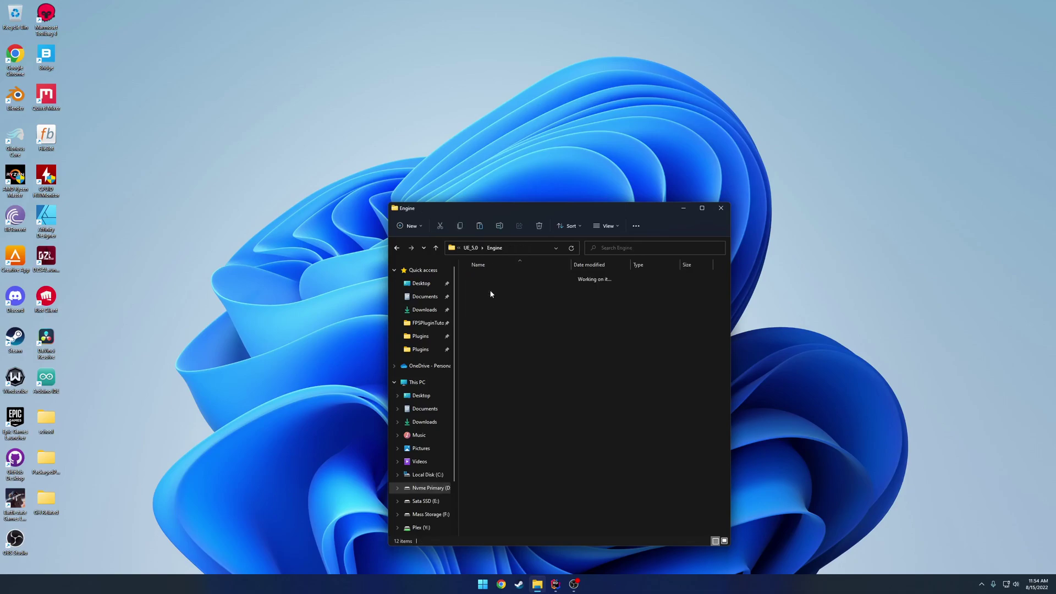
pyautogui.doubleClick(491, 384)
pyautogui.scroll(-3, 507, 464)
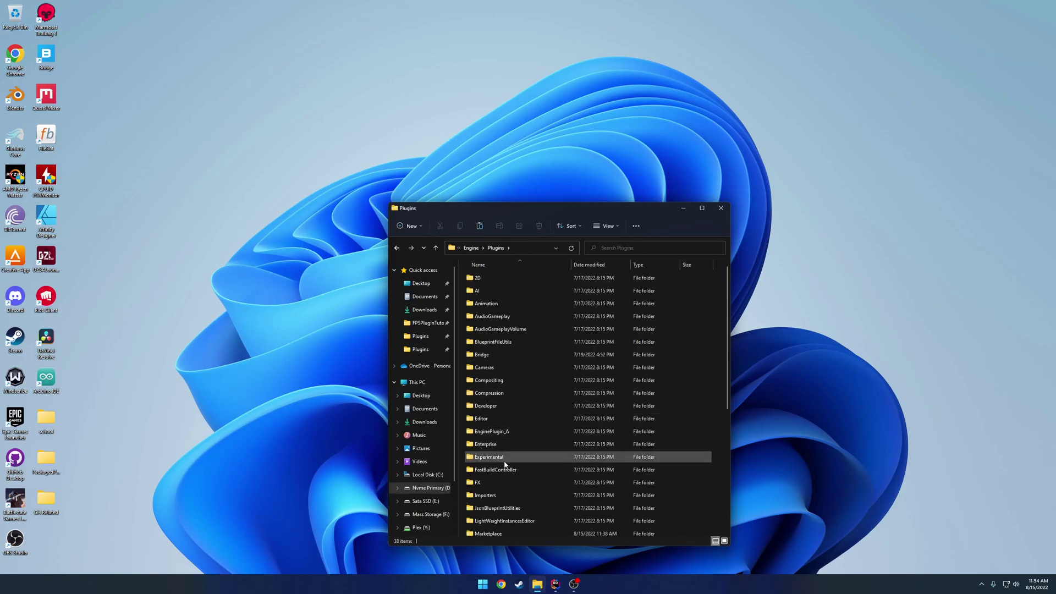
pyautogui.doubleClick(484, 467)
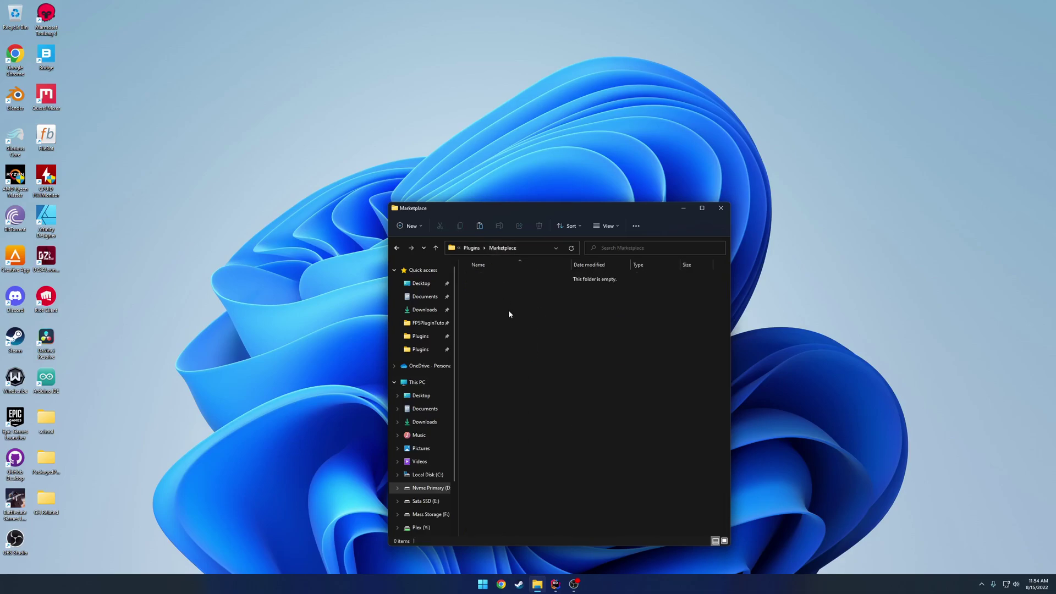
# - Leave the engine's Marketplace folder and return to the FPSPluginTutorial project folder
pyautogui.rightClick(506, 291)
pyautogui.click(495, 302)
pyautogui.hotkey('alt', 'Up')
pyautogui.hotkey('alt', 'Up')
pyautogui.hotkey('alt', 'Up')
pyautogui.hotkey('alt', 'Up')
pyautogui.hotkey('alt', 'Up')
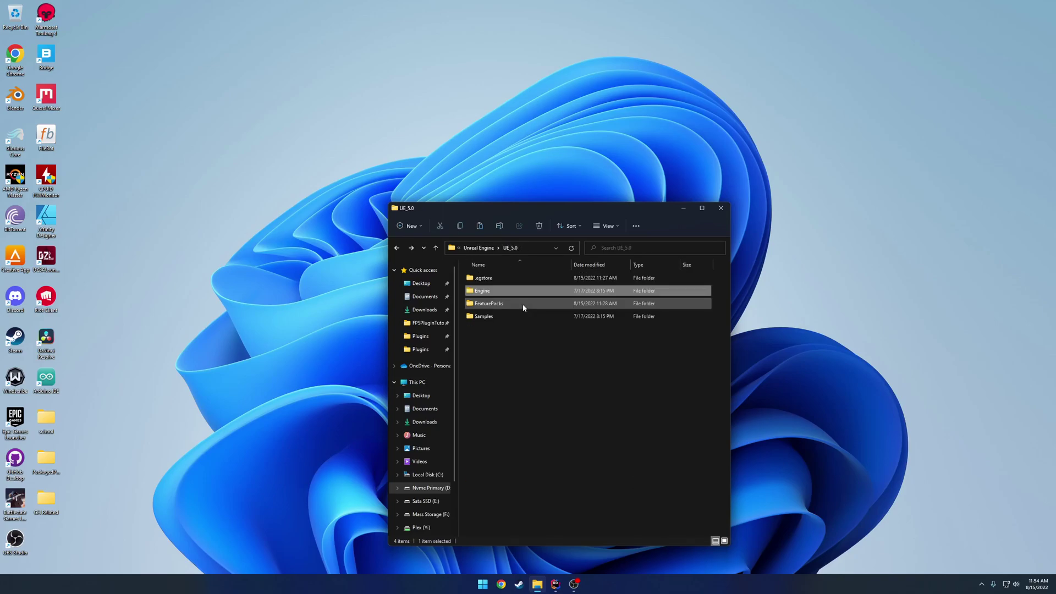
pyautogui.hotkey('alt', 'Left')
pyautogui.hotkey('alt', 'Left')
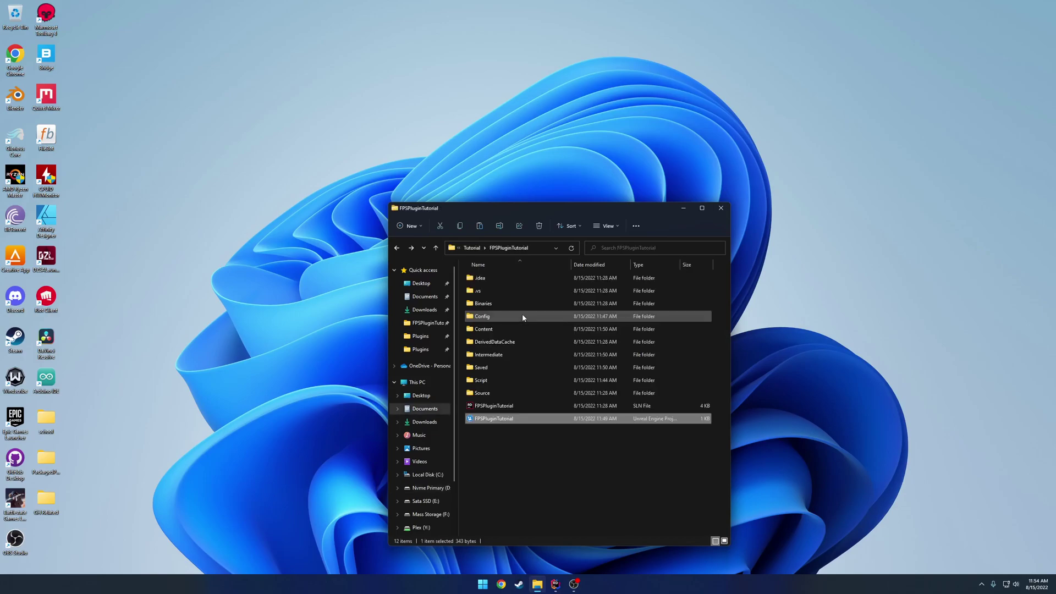
pyautogui.click(509, 445)
pyautogui.rightClick(514, 446)
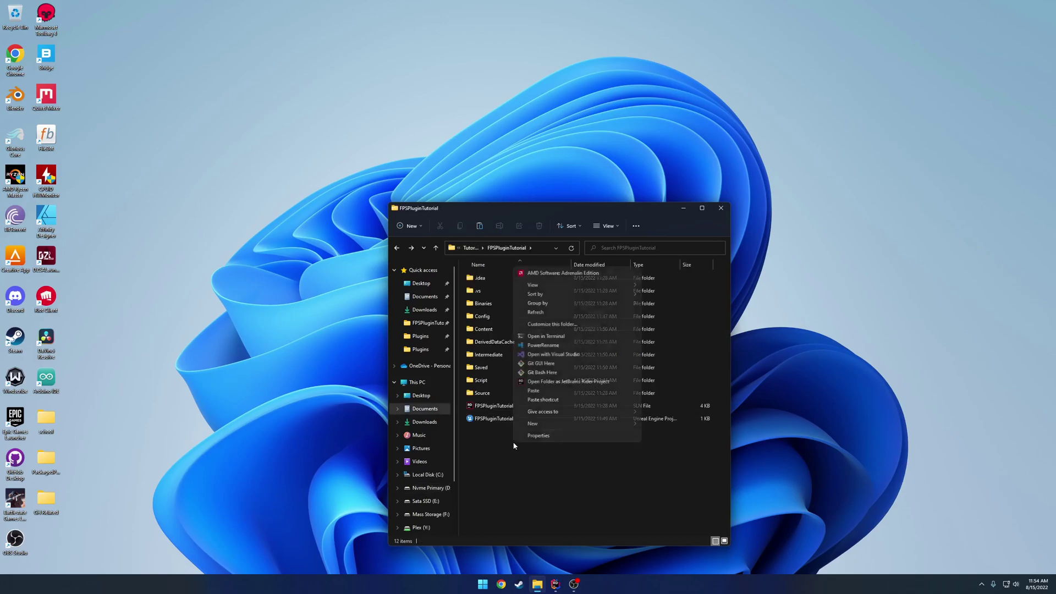
pyautogui.moveTo(537, 424)
pyautogui.click(531, 493)
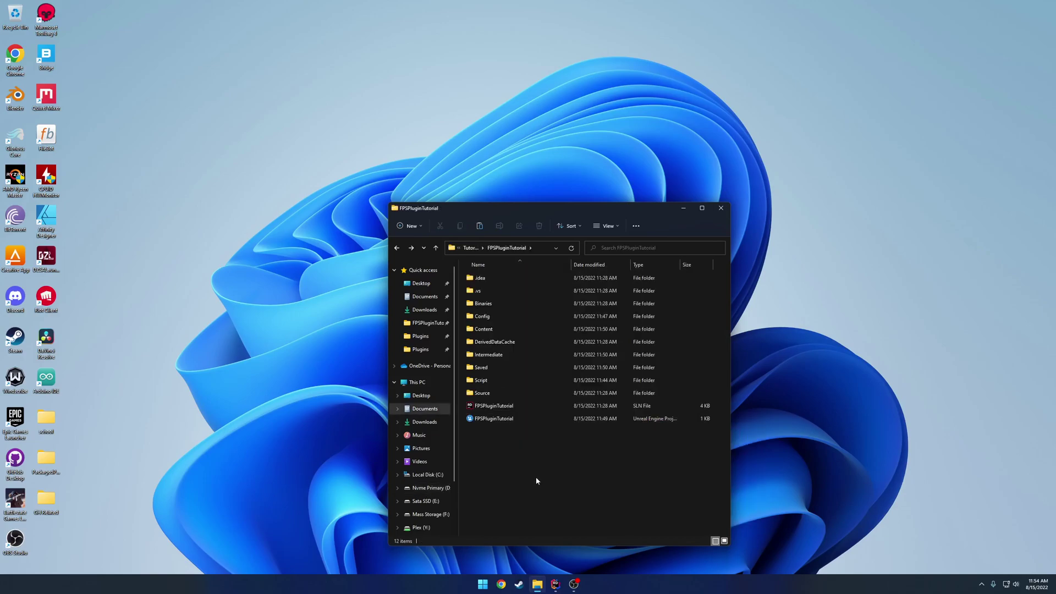
# - Move the Plugins folder from the desktop into the FPSPluginTutorial project folder
pyautogui.moveTo(504, 213); pyautogui.dragTo(722, 207)
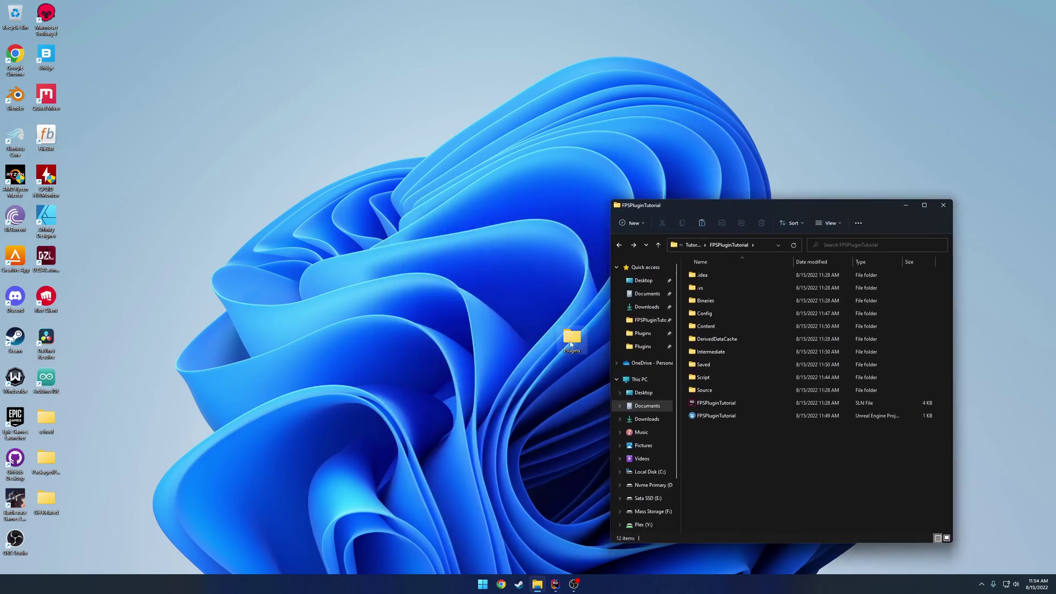
pyautogui.moveTo(572, 337); pyautogui.dragTo(731, 432)
pyautogui.moveTo(688, 206); pyautogui.dragTo(525, 211)
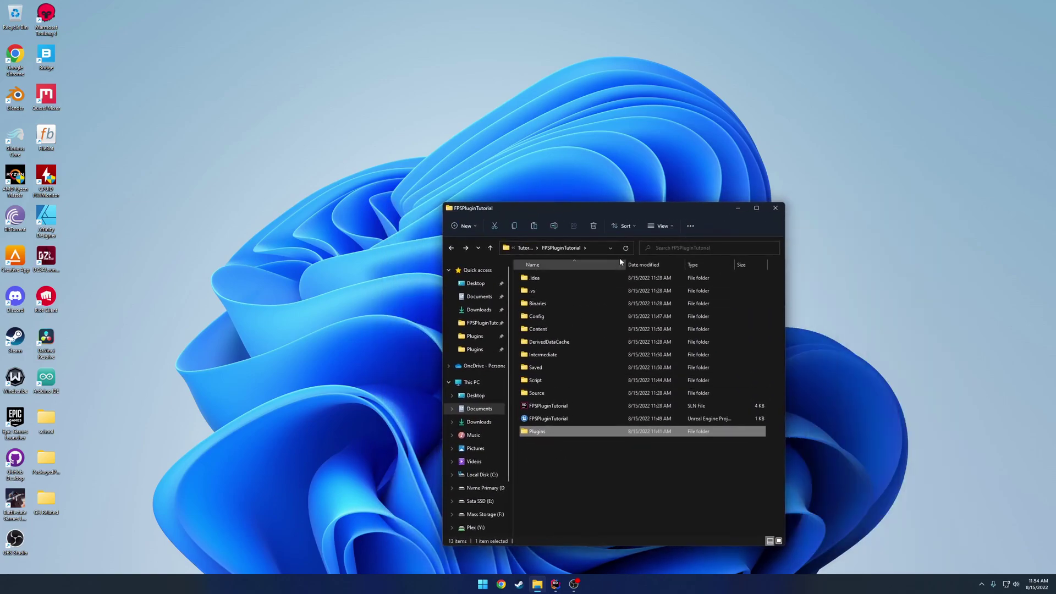
# - Check that the project's Plugins folder contains the UltimateFPSTemplate folder, and return to the project's root folder
pyautogui.doubleClick(549, 367)
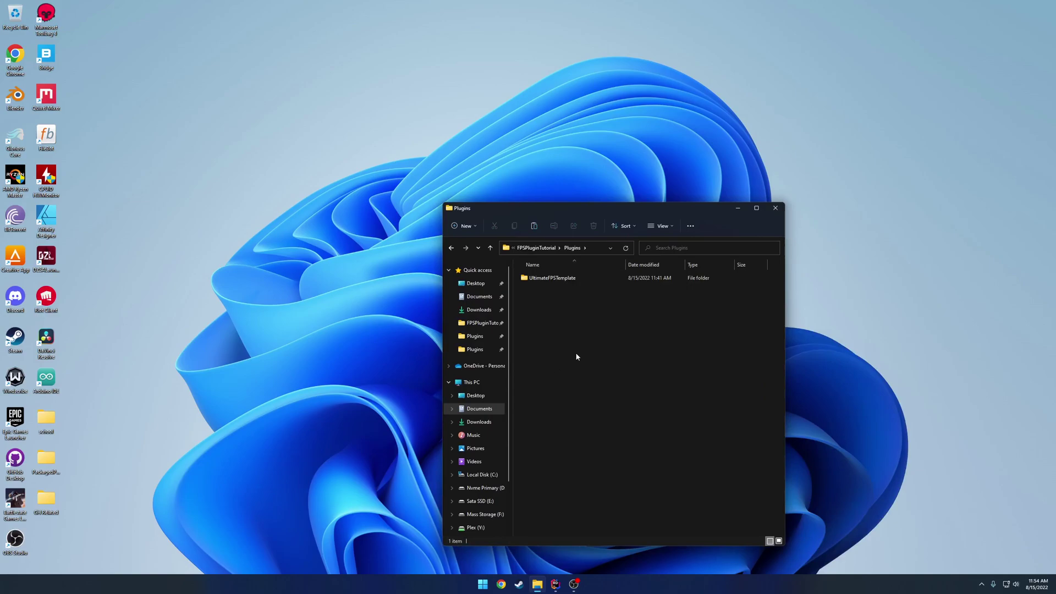
pyautogui.hotkey('ctrl', 'a')
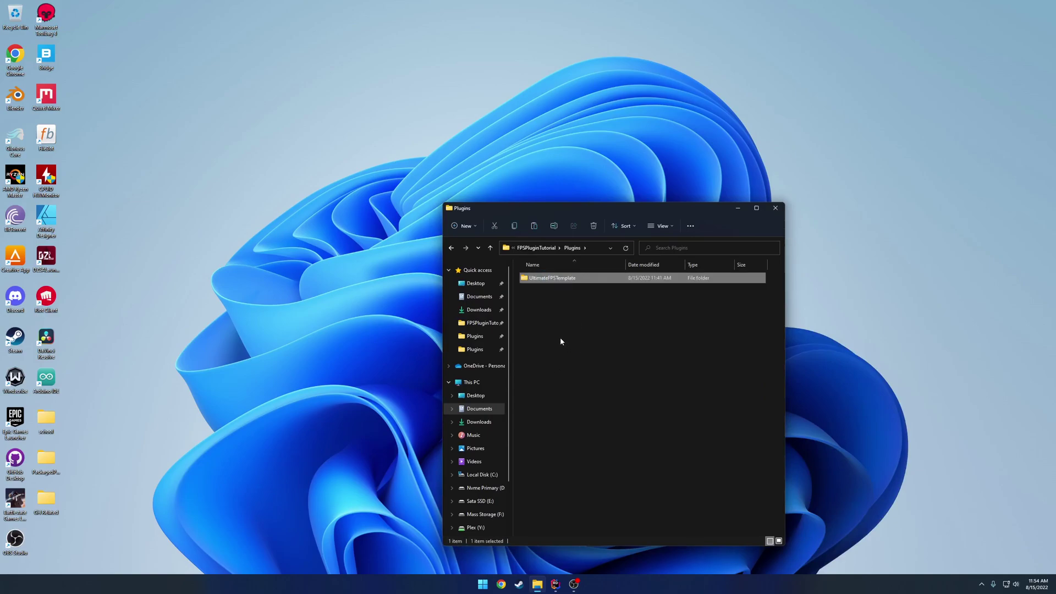
pyautogui.hotkey('alt', 'Up')
pyautogui.moveTo(578, 476); pyautogui.dragTo(577, 274)
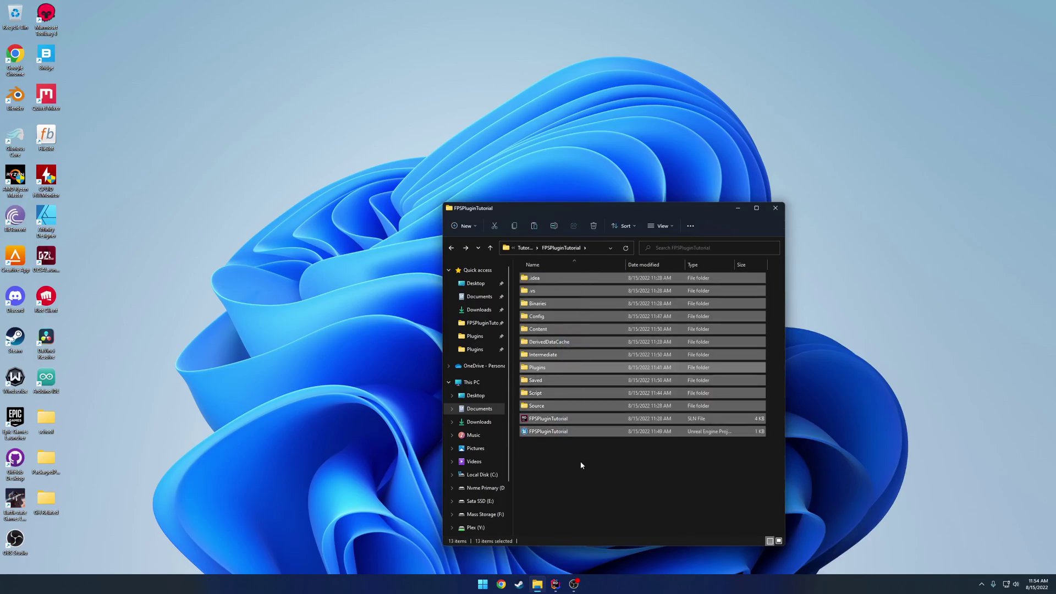
pyautogui.click(542, 367)
pyautogui.doubleClick(542, 368)
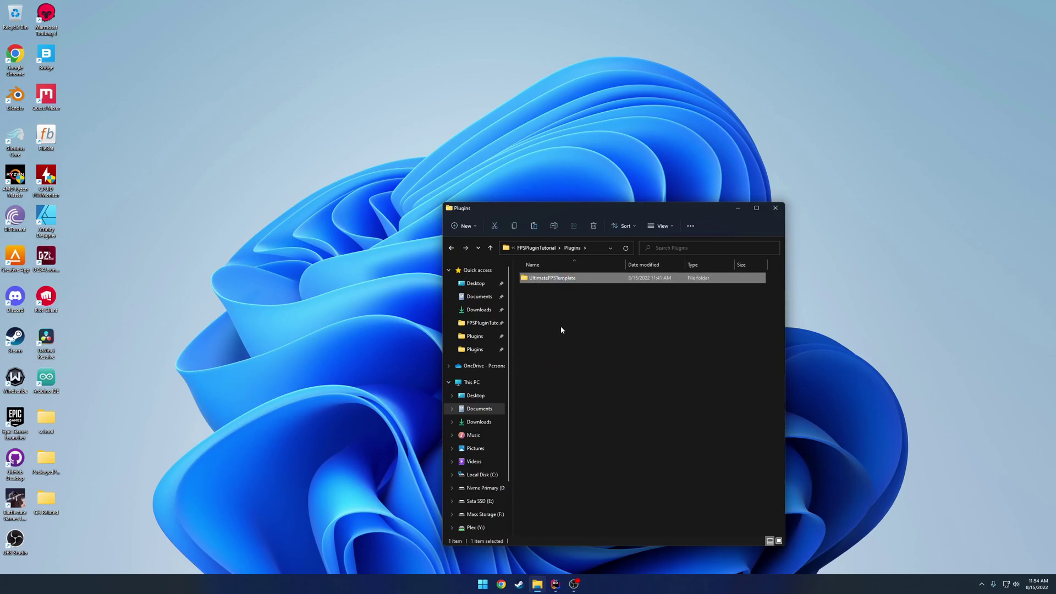
pyautogui.hotkey('alt', 'Up')
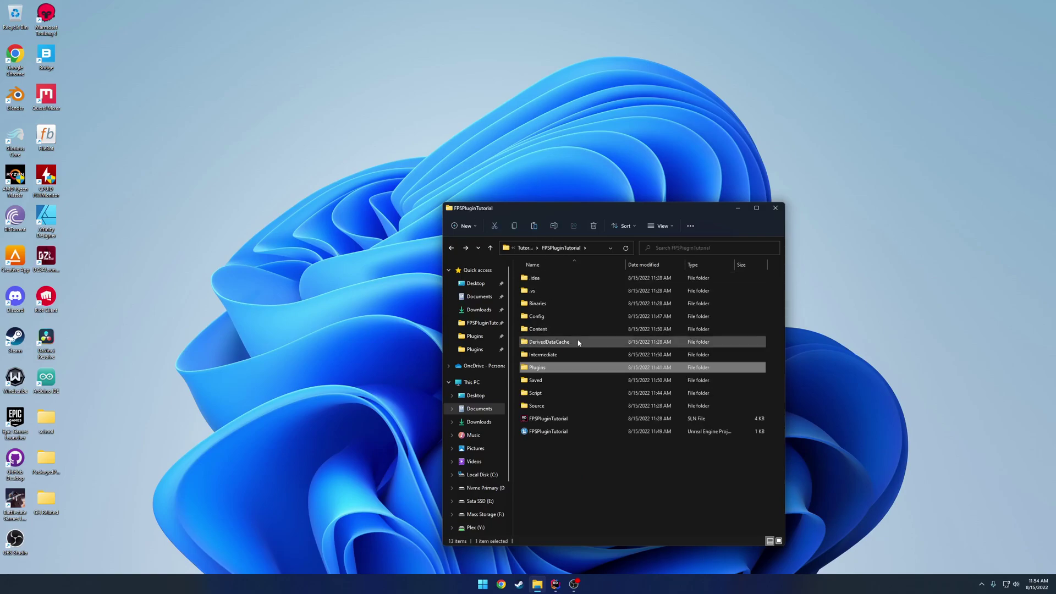
# - Open the FPSPluginTutorial project in Unreal Editor and update its project file
pyautogui.doubleClick(577, 432)
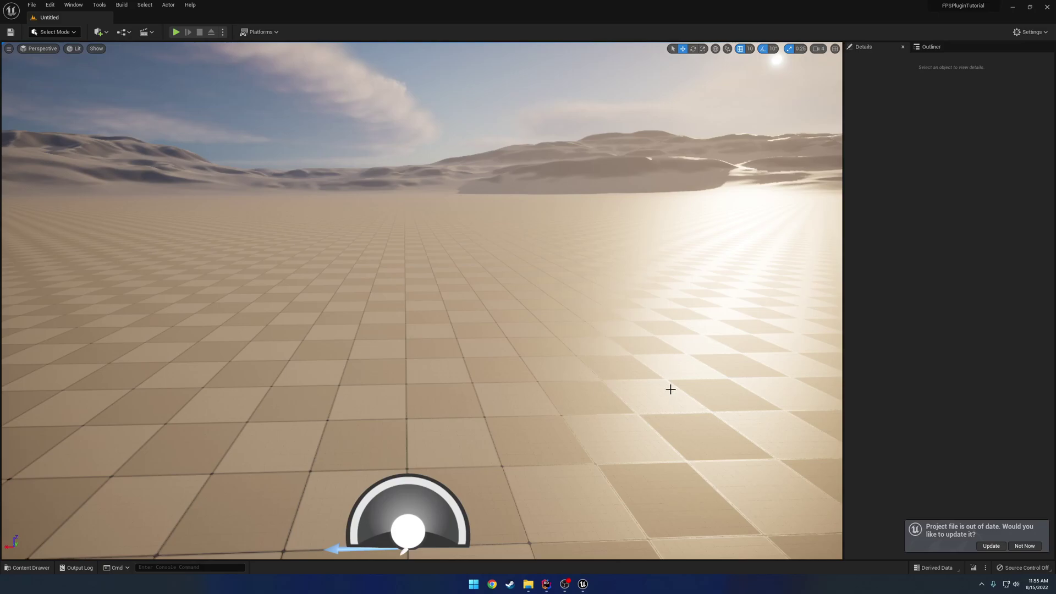
pyautogui.click(992, 546)
pyautogui.moveTo(621, 326); pyautogui.dragTo(495, 305, button='right')
pyautogui.press('s')
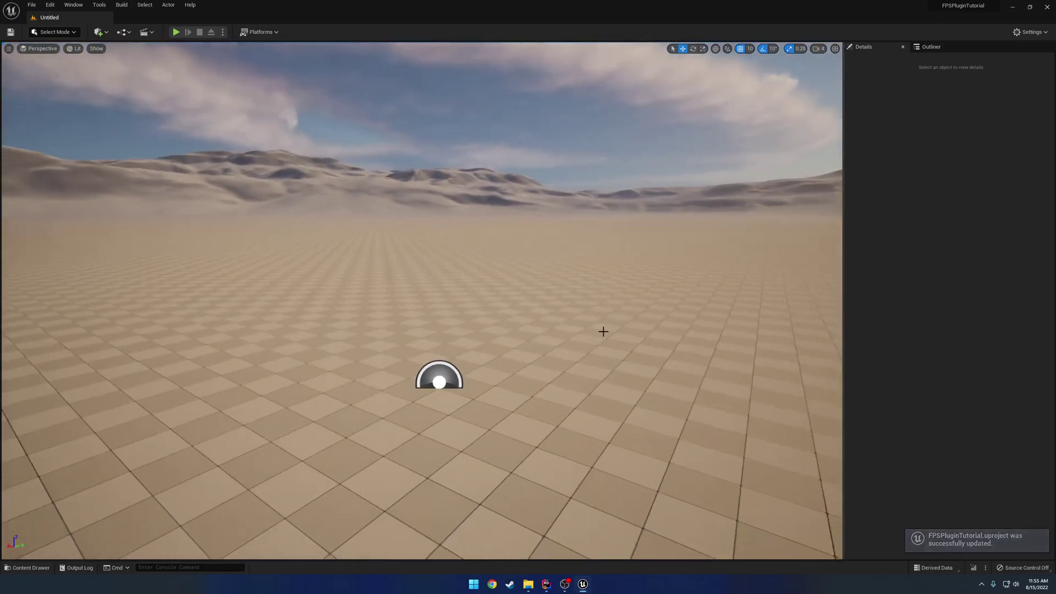
# - Display the Plugins folder in the content browser and check the Show Plugin Content option in its view settings
pyautogui.hotkey('ctrl', 'space')
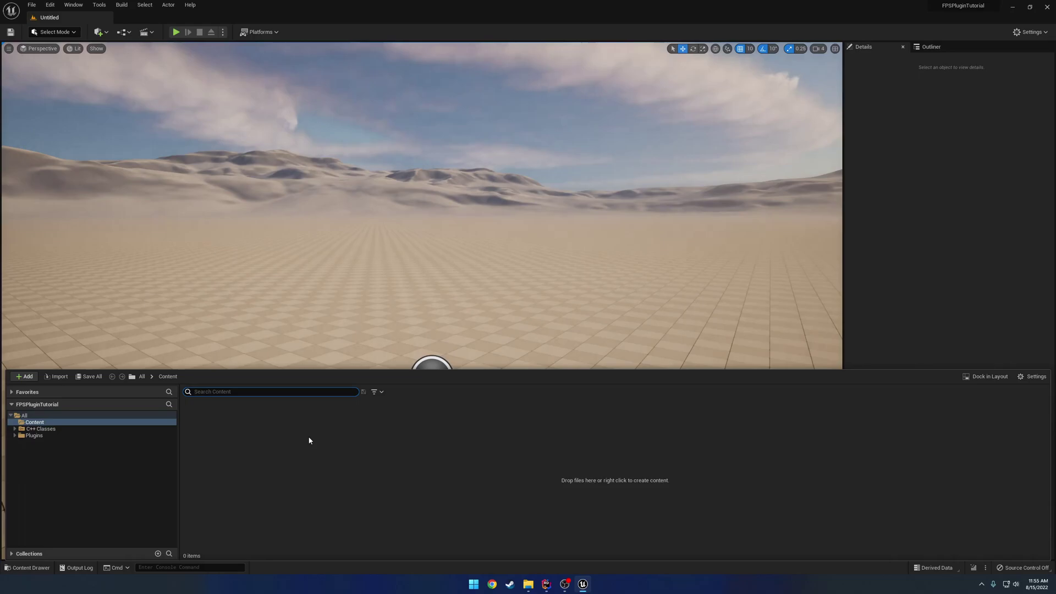
pyautogui.click(38, 436)
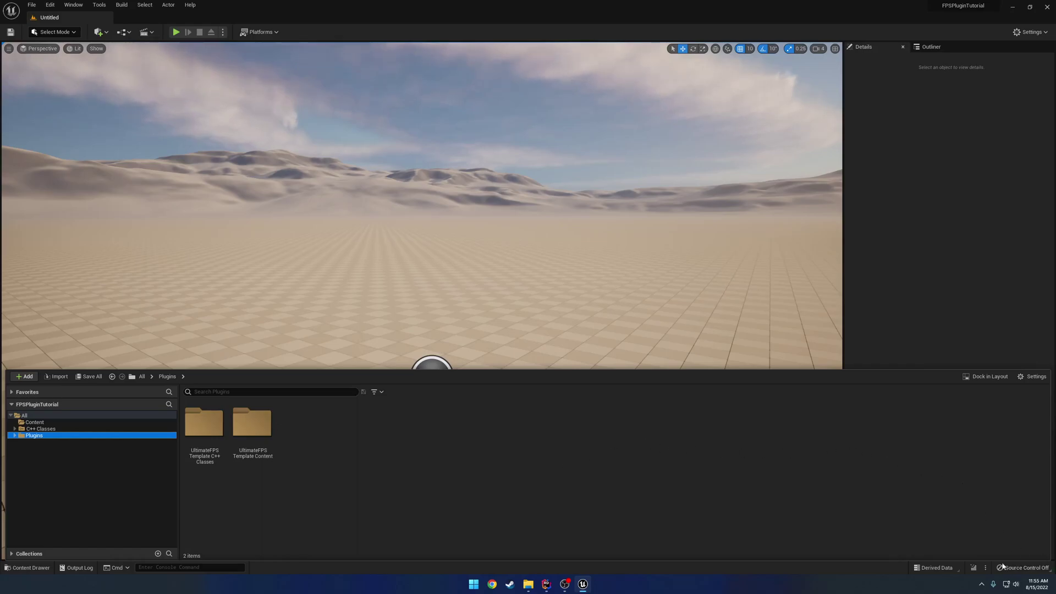
pyautogui.click(1032, 377)
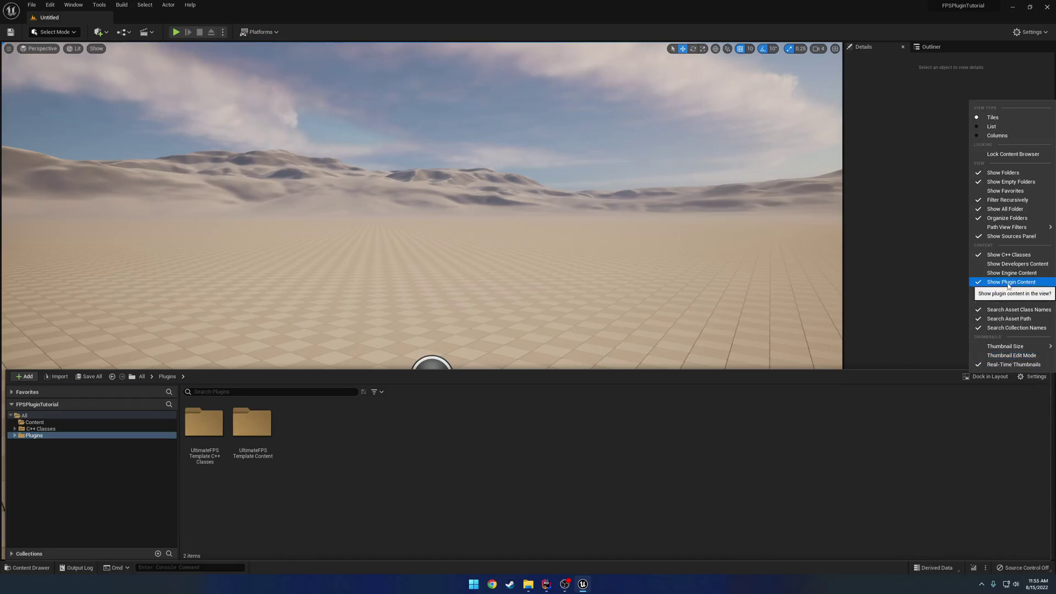
pyautogui.click(443, 475)
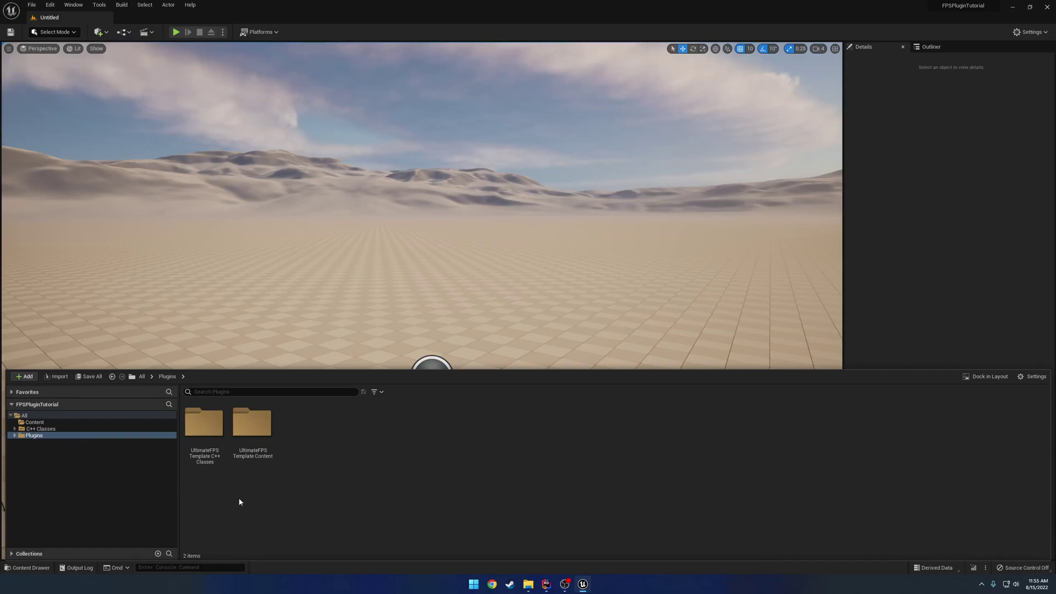
# - Open the ShootHouse level from the UltimateFPSTemplate plugin's Assets > Maps > ShootHouse folder
pyautogui.doubleClick(268, 419)
pyautogui.doubleClick(205, 421)
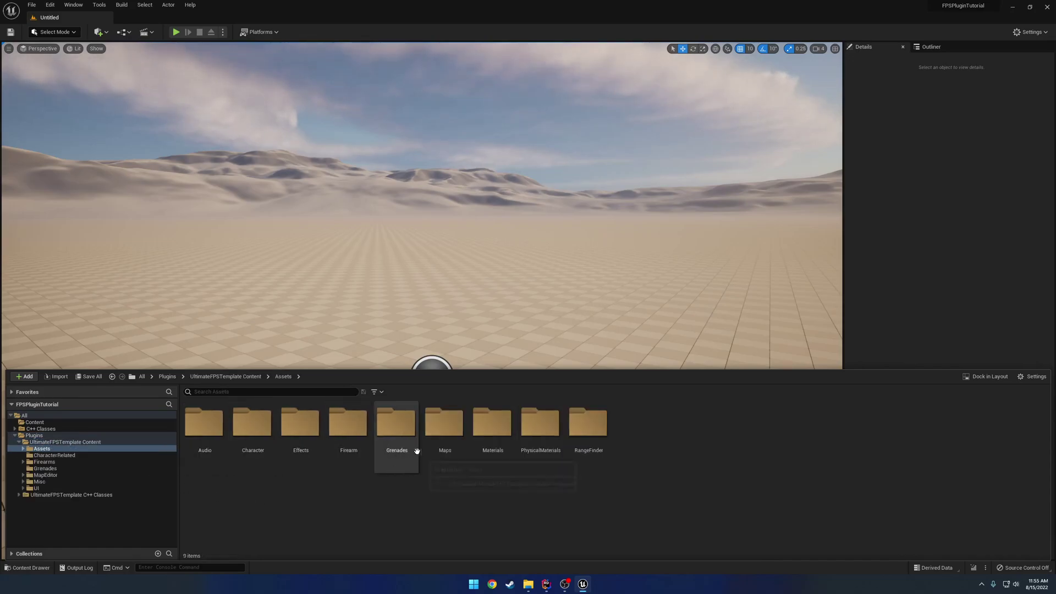
pyautogui.doubleClick(438, 425)
pyautogui.doubleClick(225, 417)
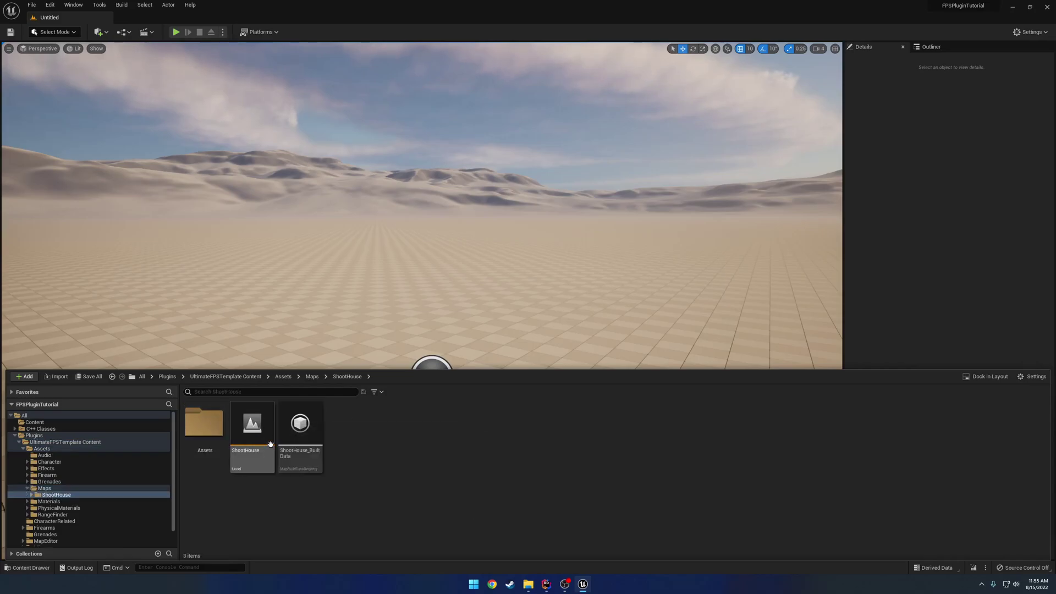
pyautogui.moveTo(267, 372); pyautogui.dragTo(268, 425)
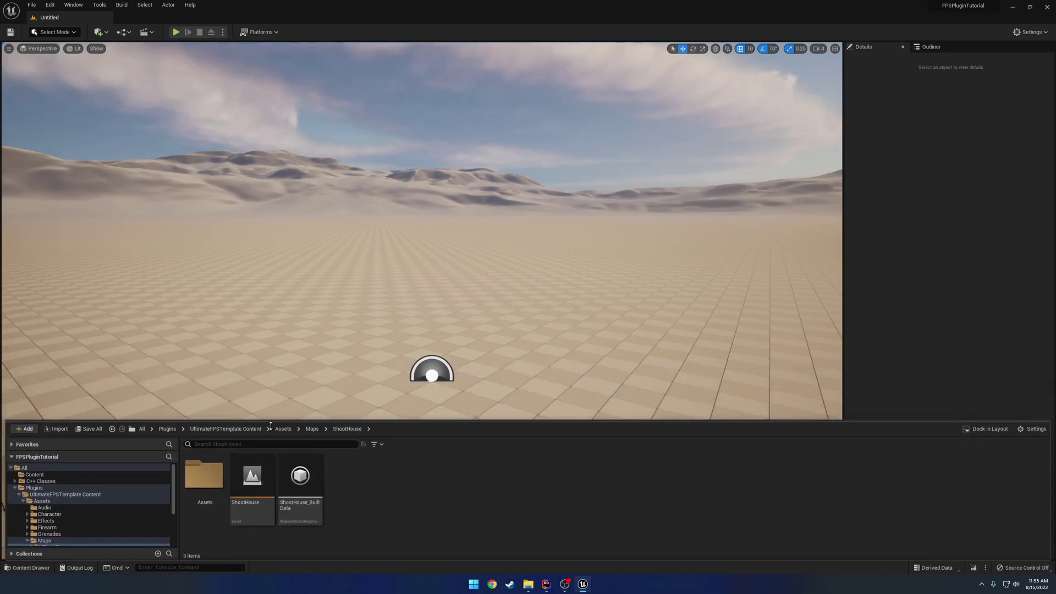
pyautogui.doubleClick(252, 476)
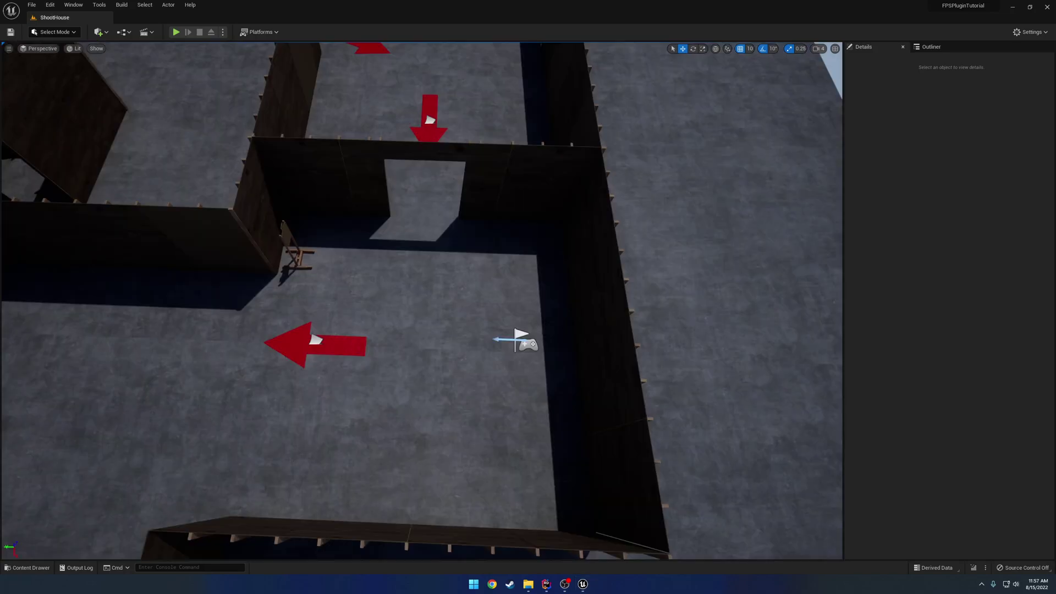
# - Play-test the ShootHouse level from inside the first room, try the character's controls, and stop the session
pyautogui.moveTo(518, 294); pyautogui.dragTo(316, 91, button='right')
pyautogui.press('w')
pyautogui.click(176, 32)
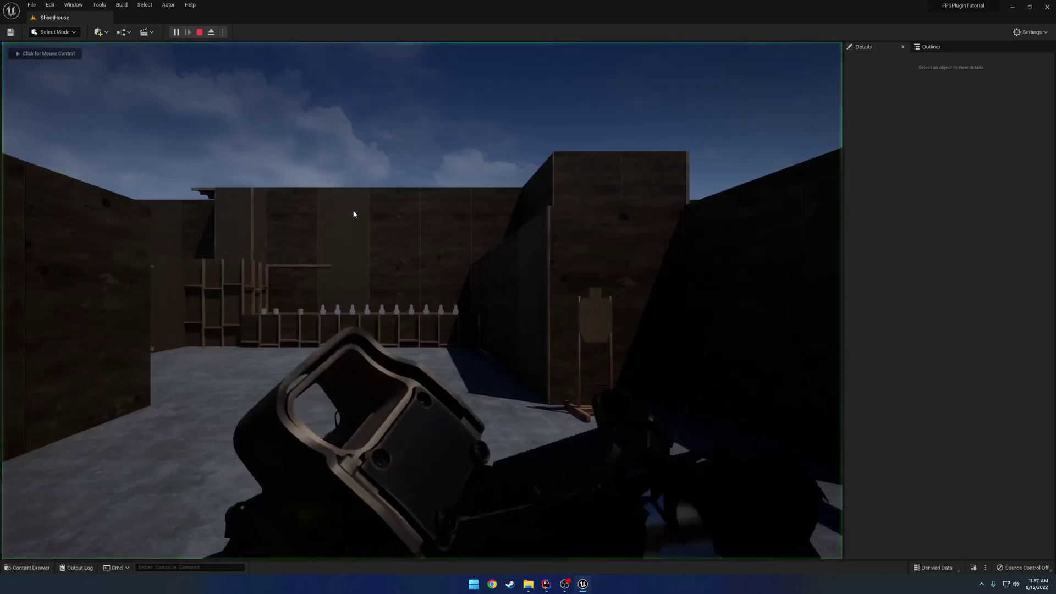
pyautogui.click(376, 219)
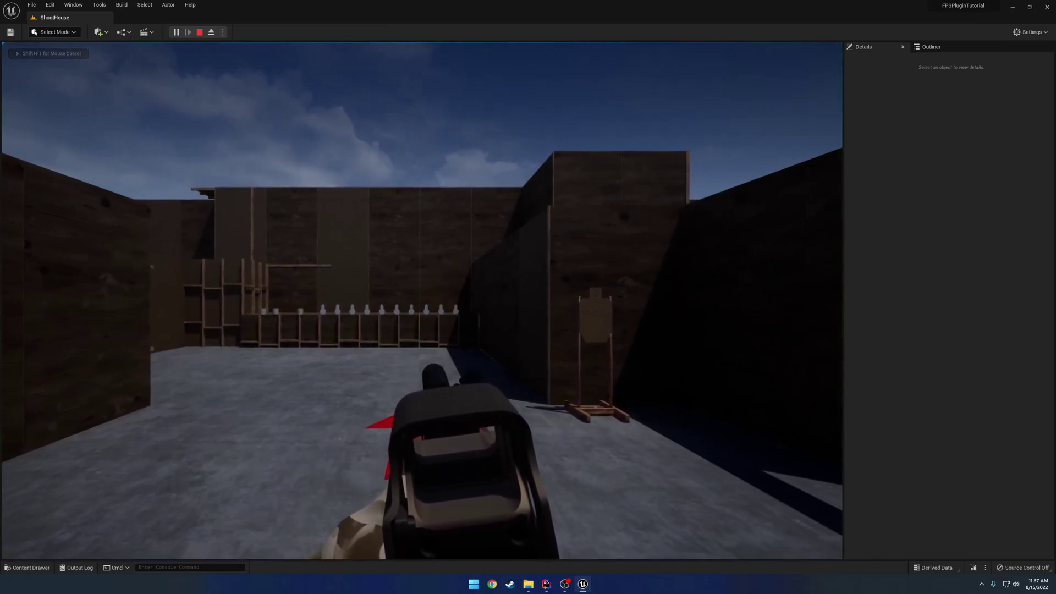
pyautogui.press('space')
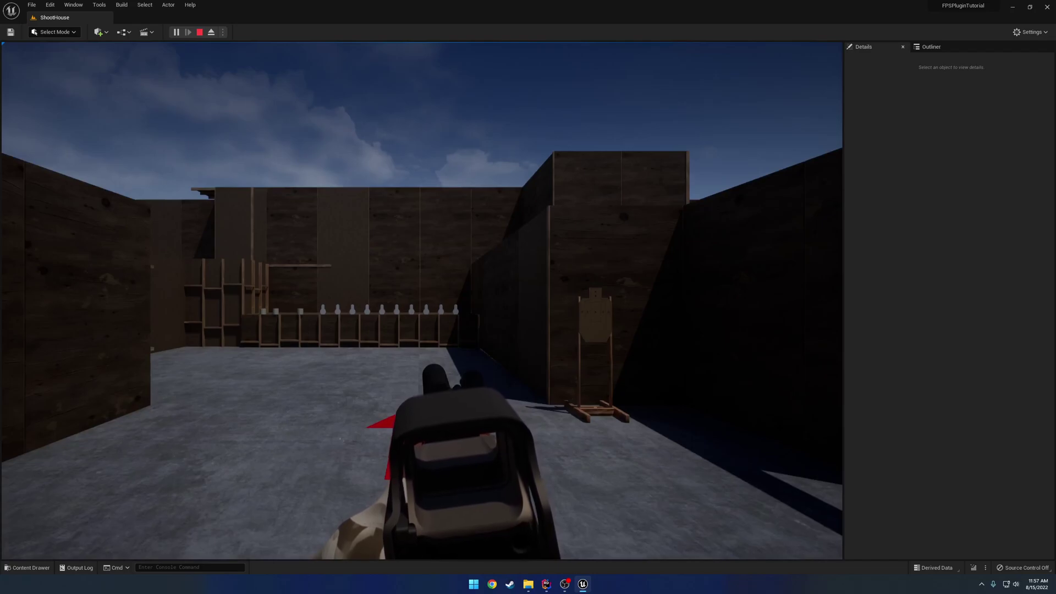
pyautogui.press('Escape')
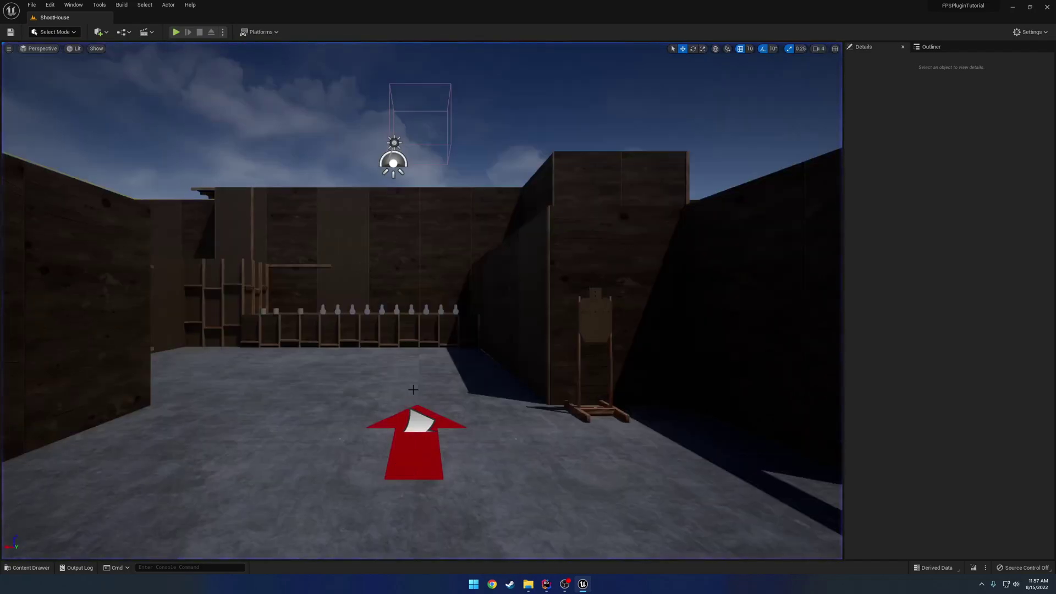
# - Open the ExampleFPSTemplateCharacter blueprint from the plugin's CharacterRelated folder and locate the InputAxis Turn node named in the compiler results
pyautogui.hotkey('ctrl', 'space')
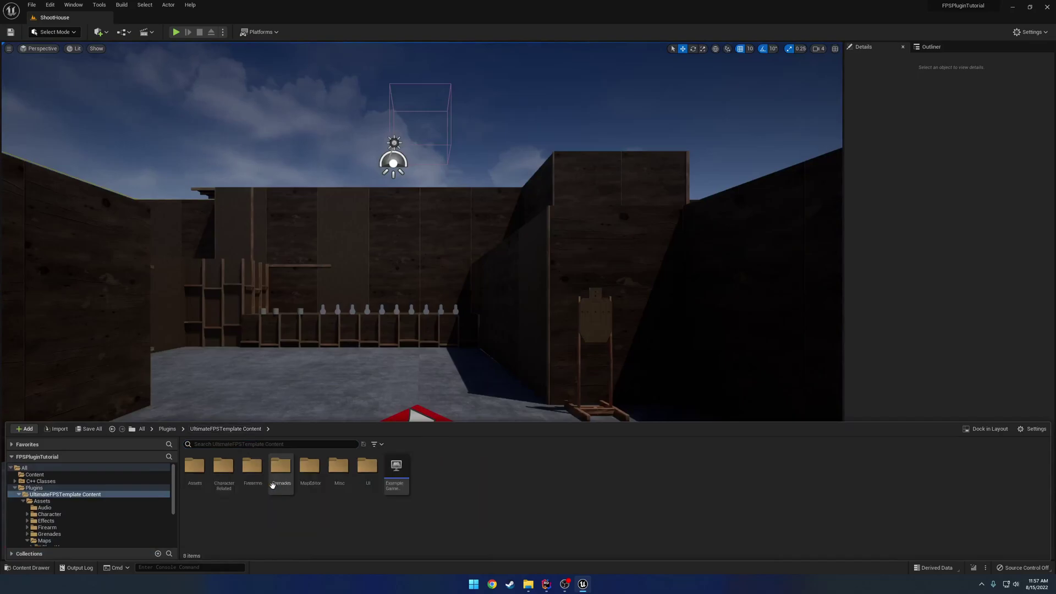
pyautogui.doubleClick(253, 477)
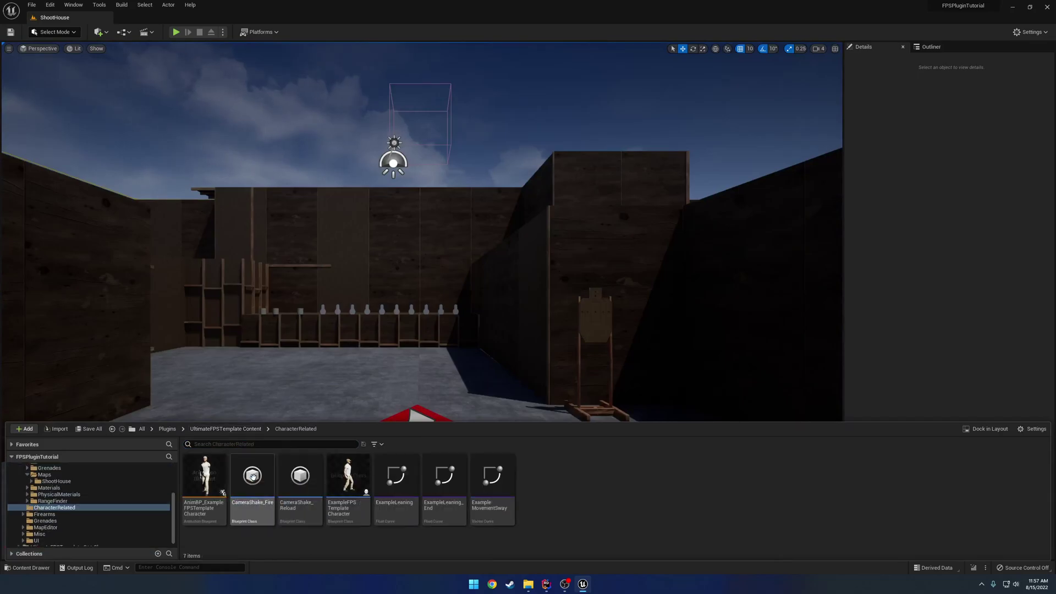
pyautogui.click(352, 475)
pyautogui.doubleClick(355, 473)
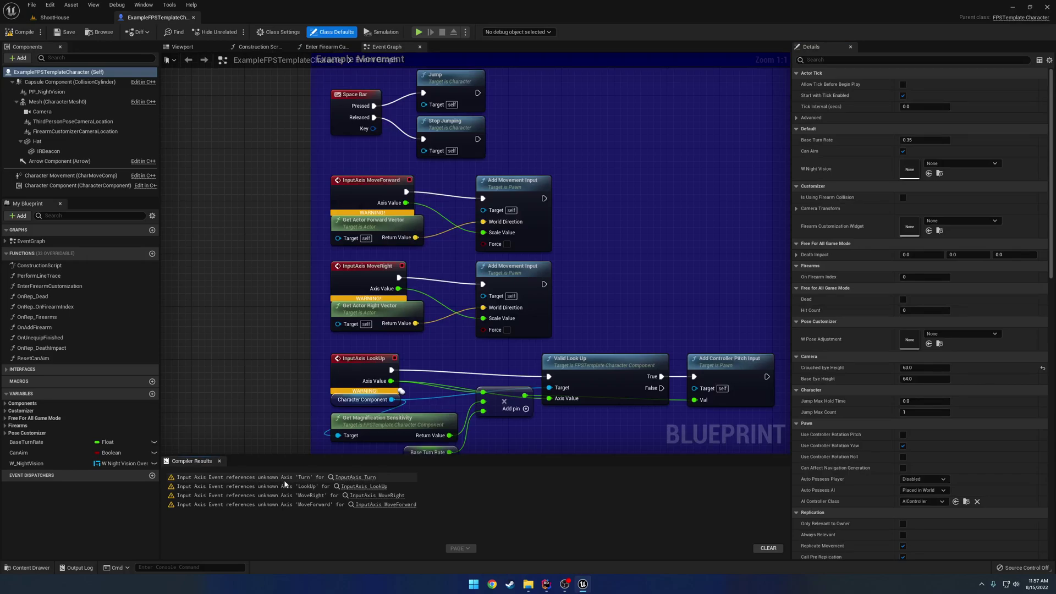
pyautogui.click(347, 477)
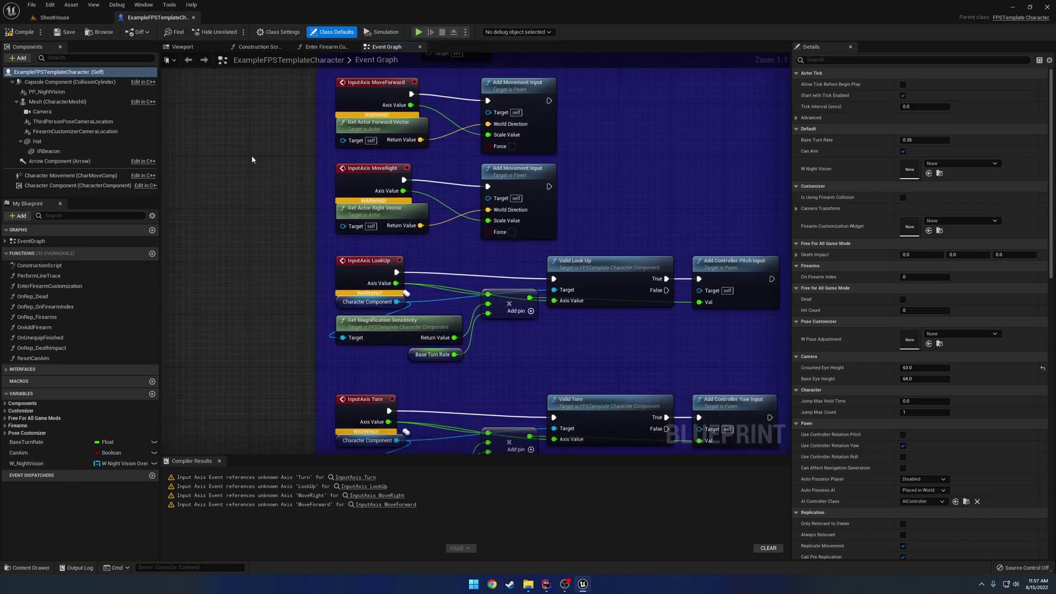
# - Open the project's Engine Input settings and add four axis mappings
pyautogui.click(50, 4)
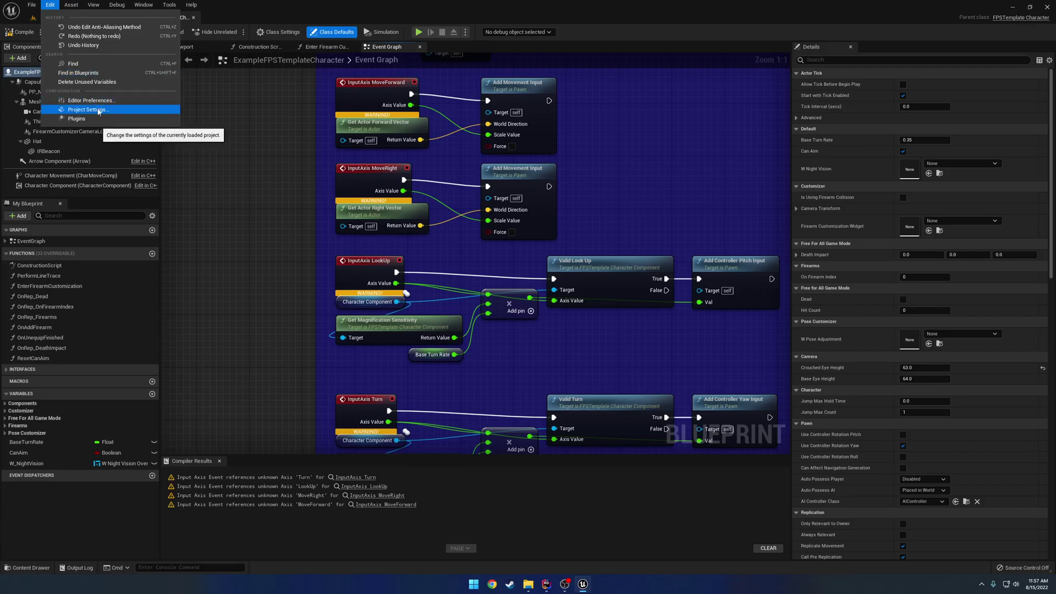
pyautogui.click(98, 110)
pyautogui.click(21, 381)
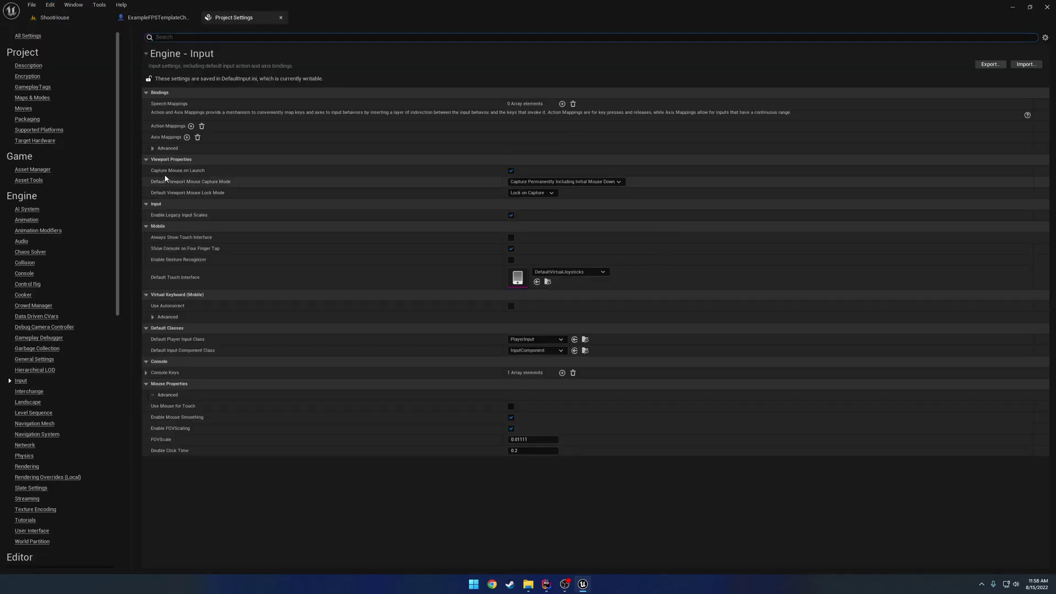
pyautogui.click(187, 137)
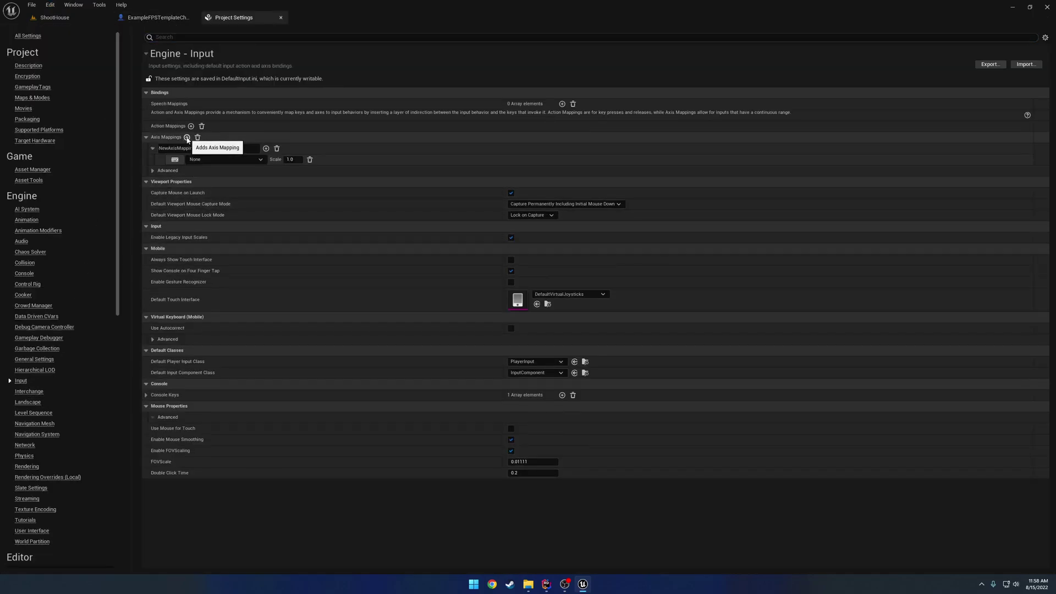
pyautogui.click(187, 138)
pyautogui.click(187, 138)
pyautogui.click(187, 137)
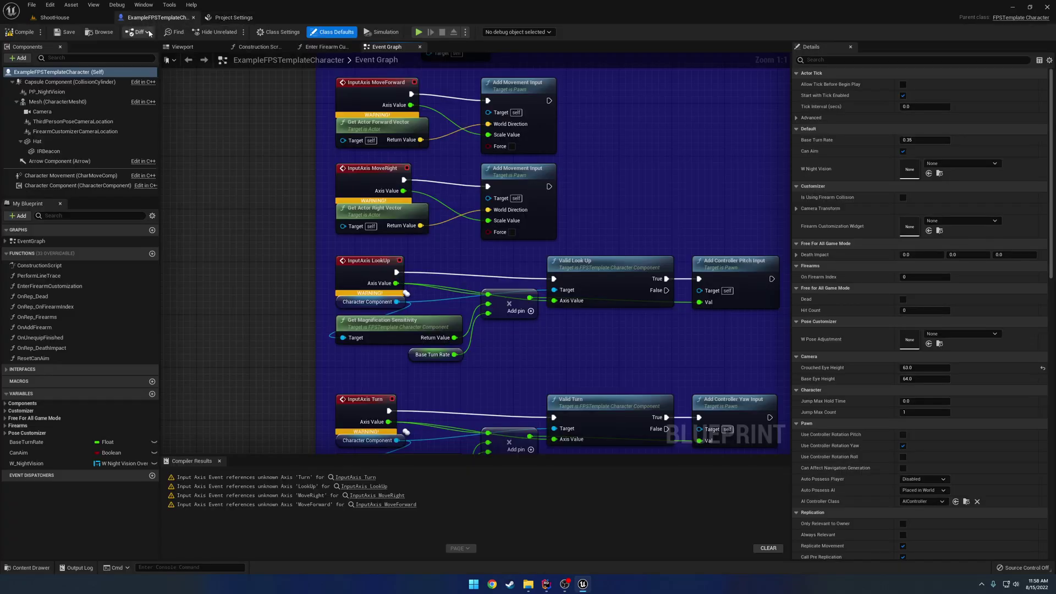
# - Name the axis mappings MoveForward, MoveRight, Turn and LookUp to match the input axis events in the character blueprint
pyautogui.click(145, 18)
pyautogui.moveTo(361, 88); pyautogui.dragTo(356, 99, button='right')
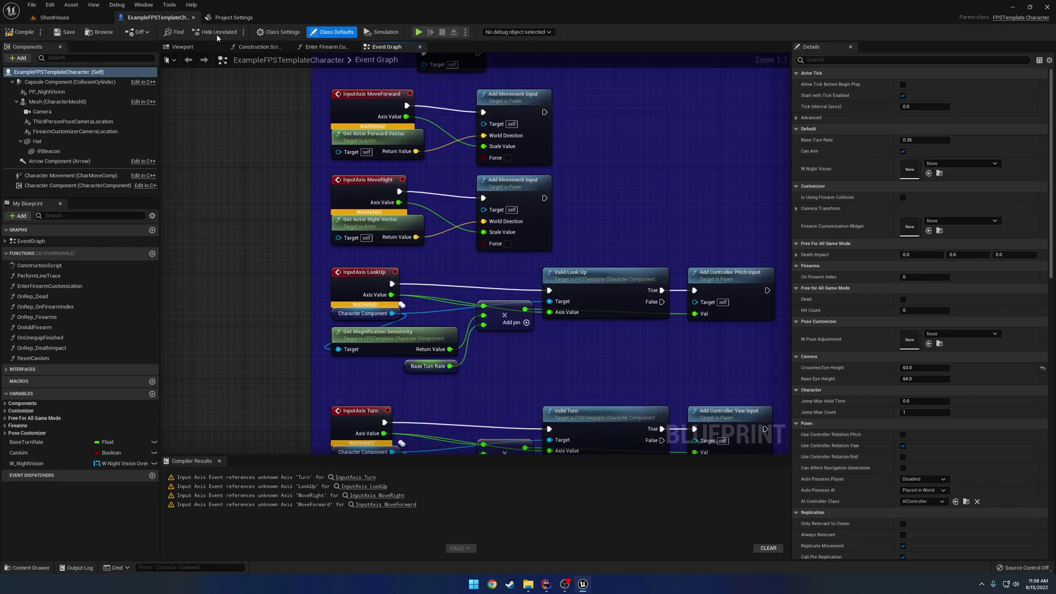
pyautogui.click(233, 17)
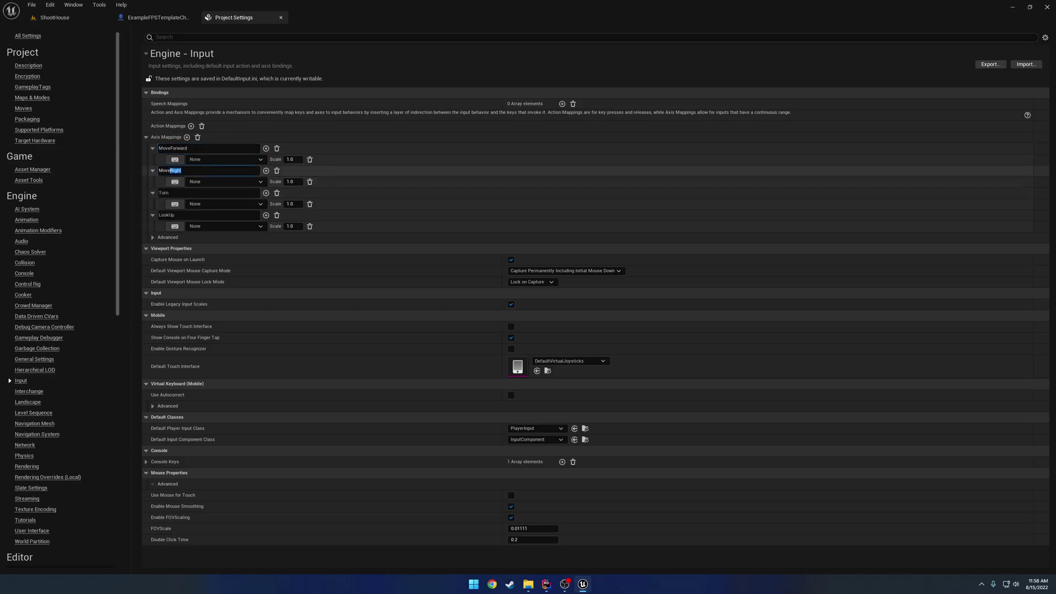
pyautogui.moveTo(170, 171); pyautogui.dragTo(137, 214)
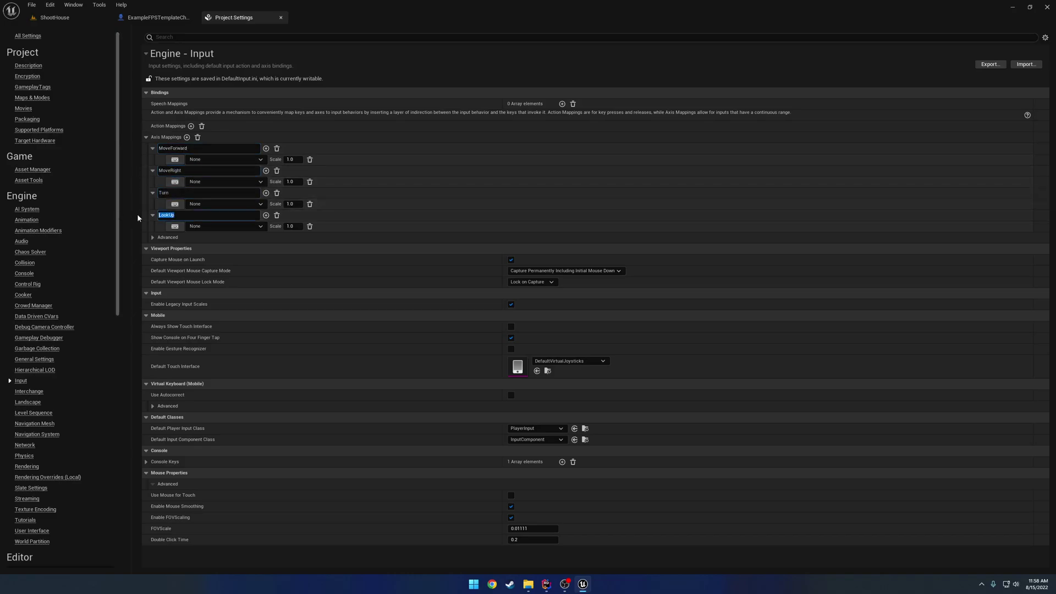
pyautogui.click(268, 137)
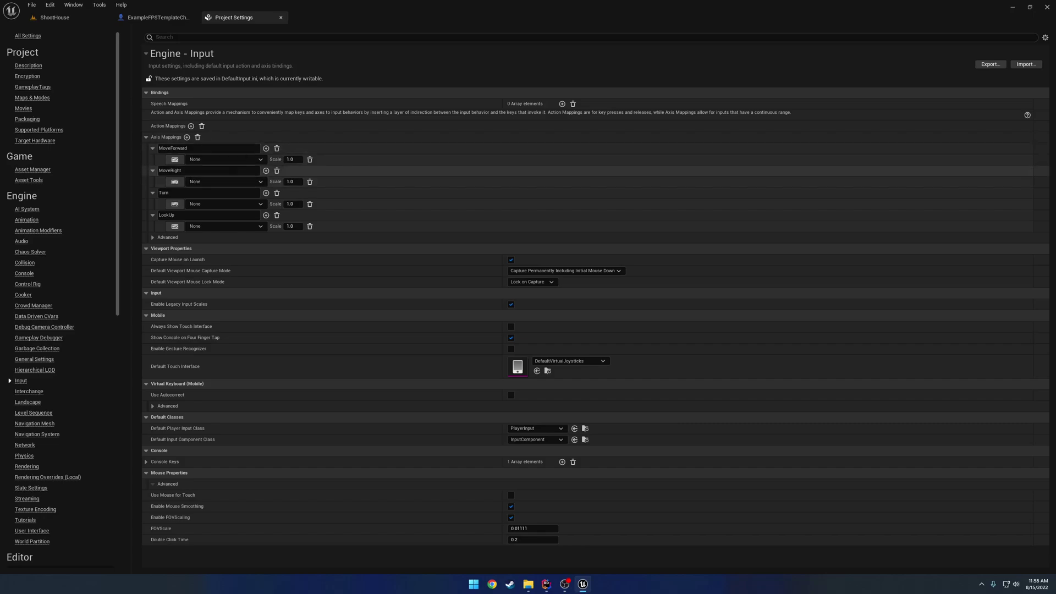
# - Give MoveForward and MoveRight a second binding each, assigning W and S to MoveForward and D and A to MoveRight
pyautogui.click(265, 149)
pyautogui.click(266, 182)
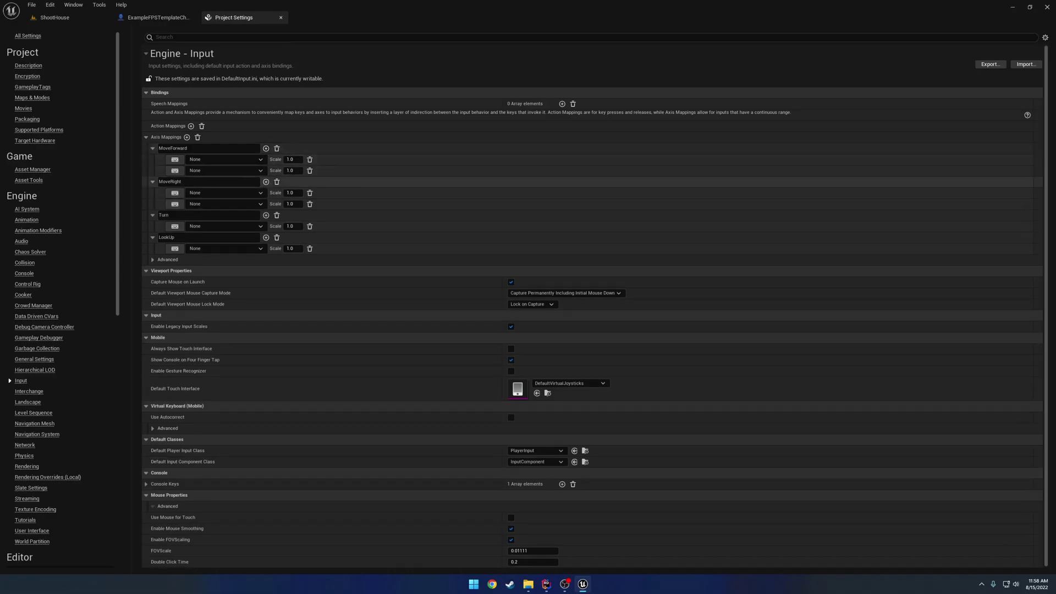
pyautogui.click(176, 161)
pyautogui.press('w')
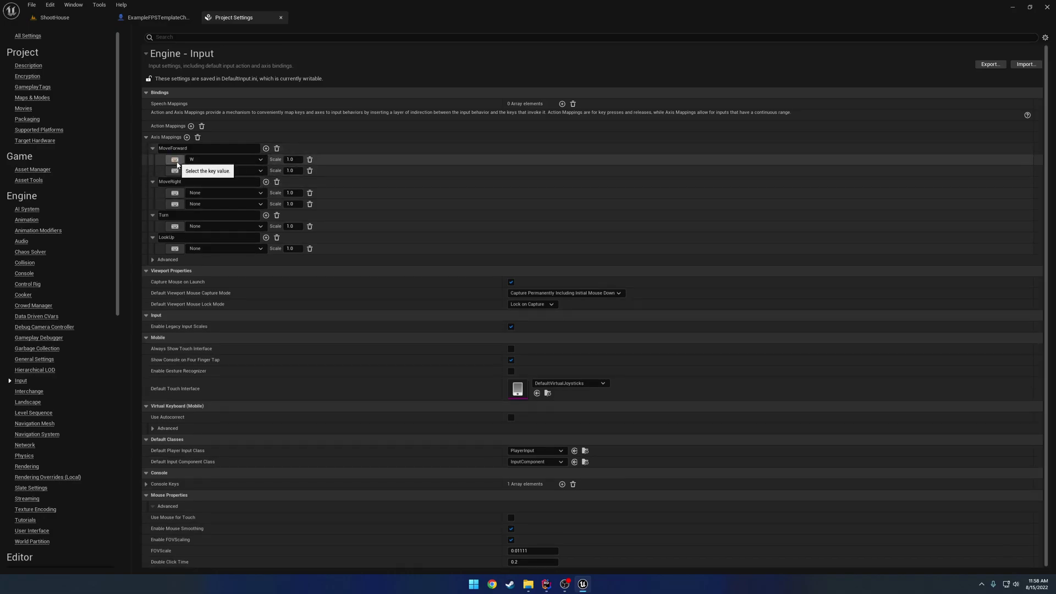
pyautogui.click(175, 171)
pyautogui.press('s')
pyautogui.click(175, 192)
pyautogui.press('d')
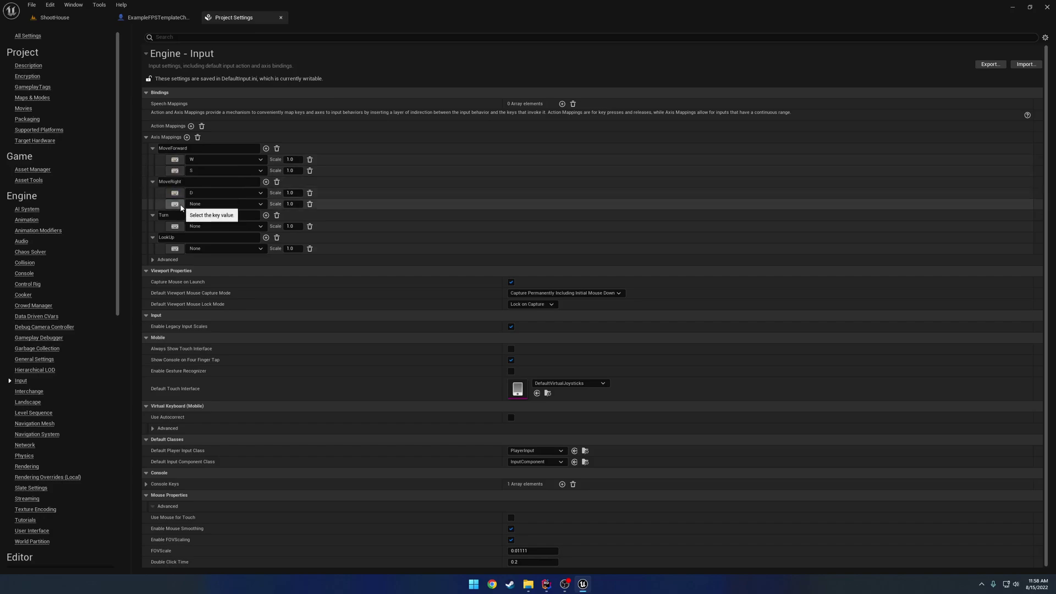
pyautogui.click(180, 205)
pyautogui.press('a')
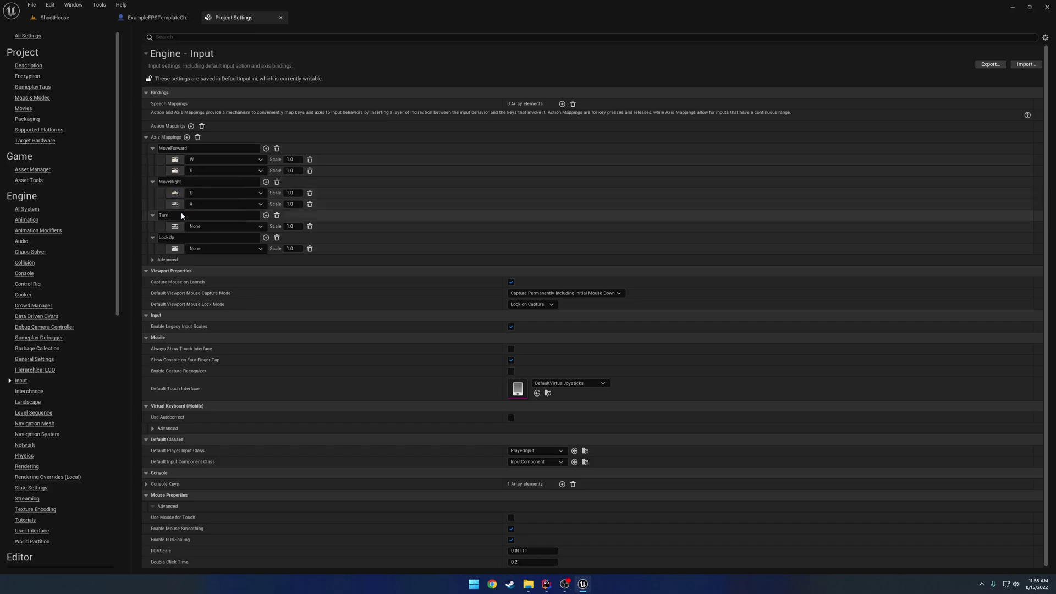
# - Bind the Turn axis to Mouse X and the LookUp axis to Mouse Y
pyautogui.click(217, 227)
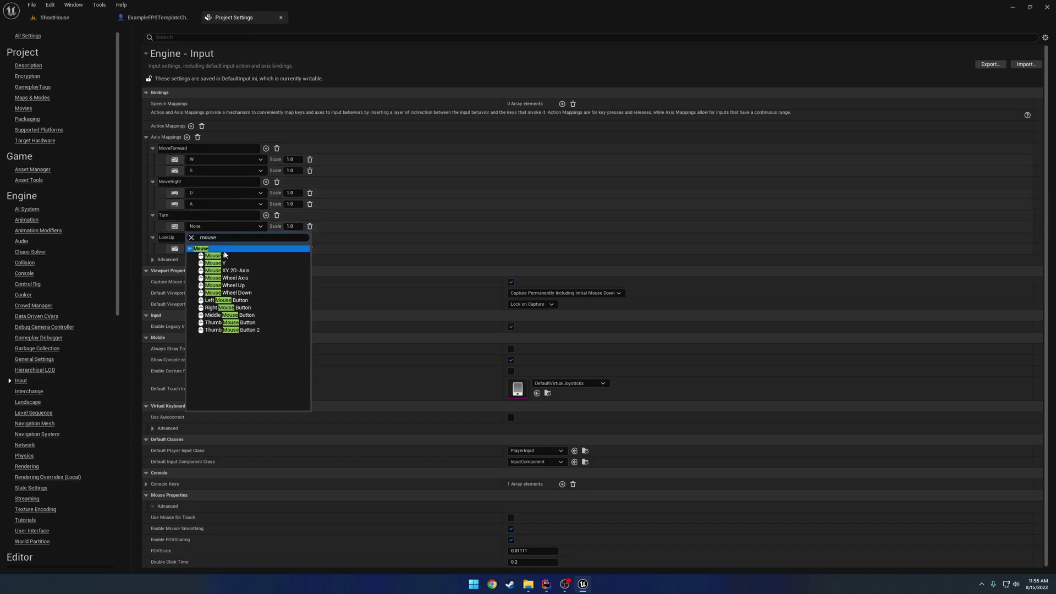
pyautogui.click(206, 256)
pyautogui.click(215, 249)
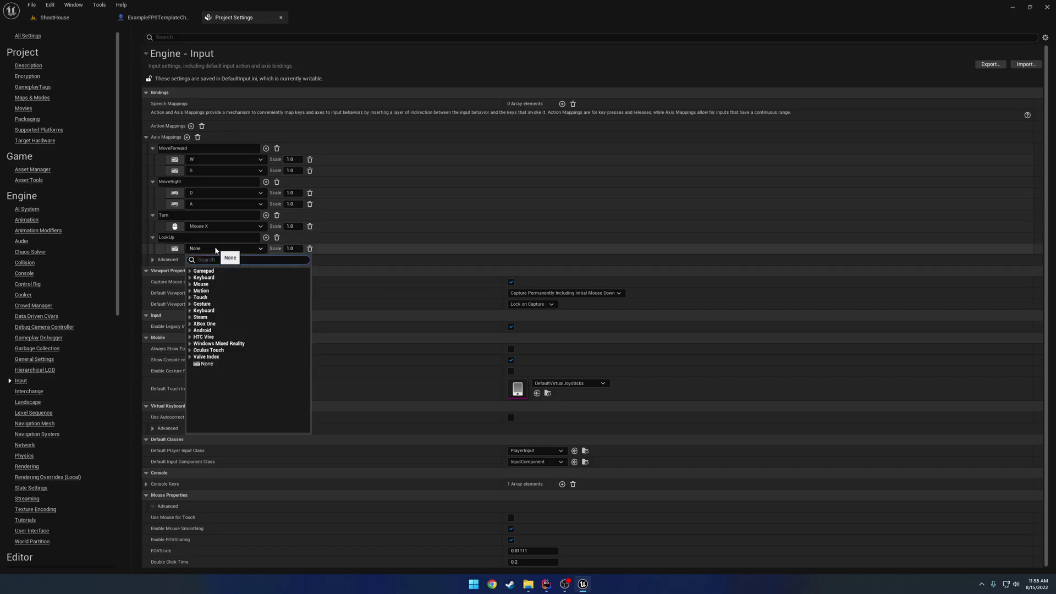
pyautogui.write('mouse')
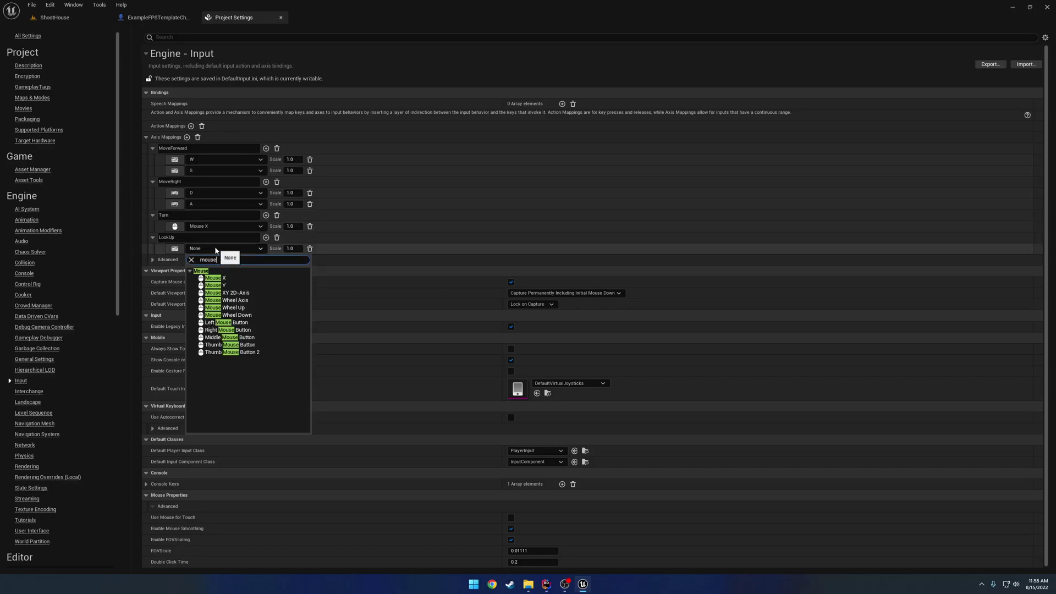
pyautogui.click(229, 285)
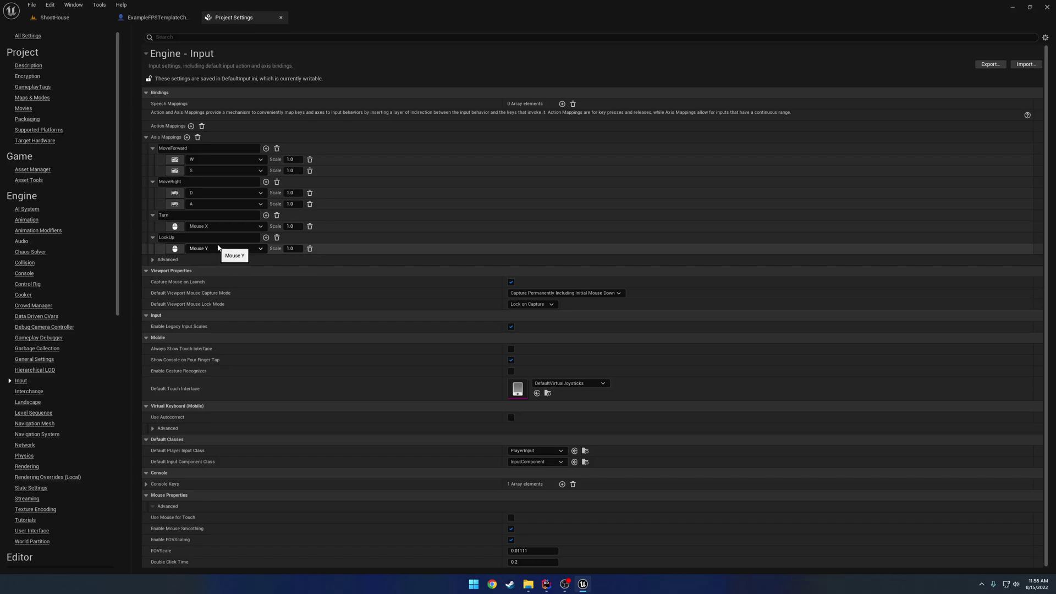
# - Set the scale to -1.0 for LookUp's Mouse Y, MoveForward's S and MoveRight's A bindings
pyautogui.click(294, 248)
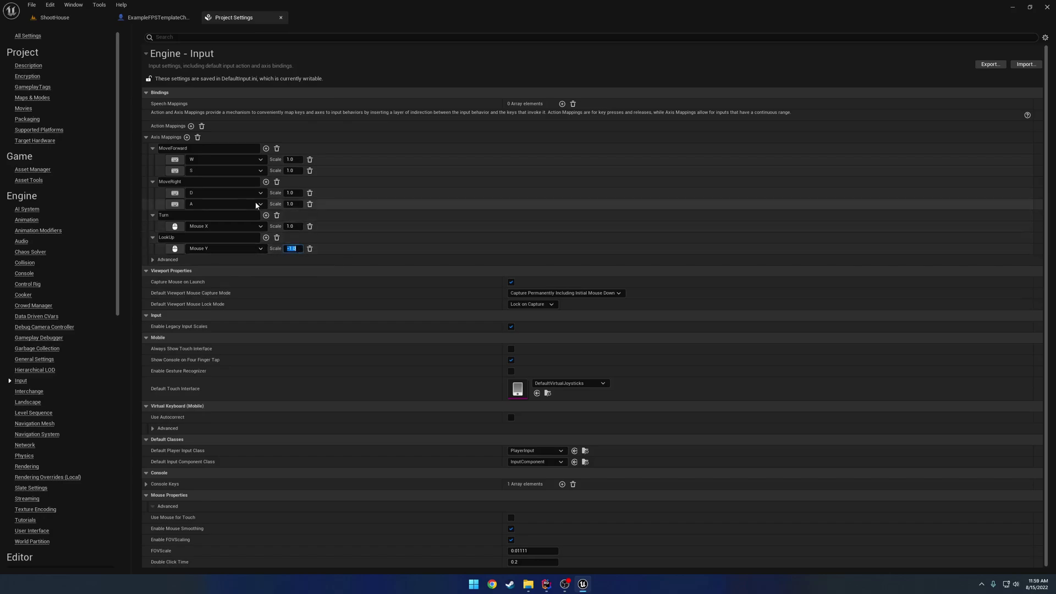
pyautogui.click(292, 170)
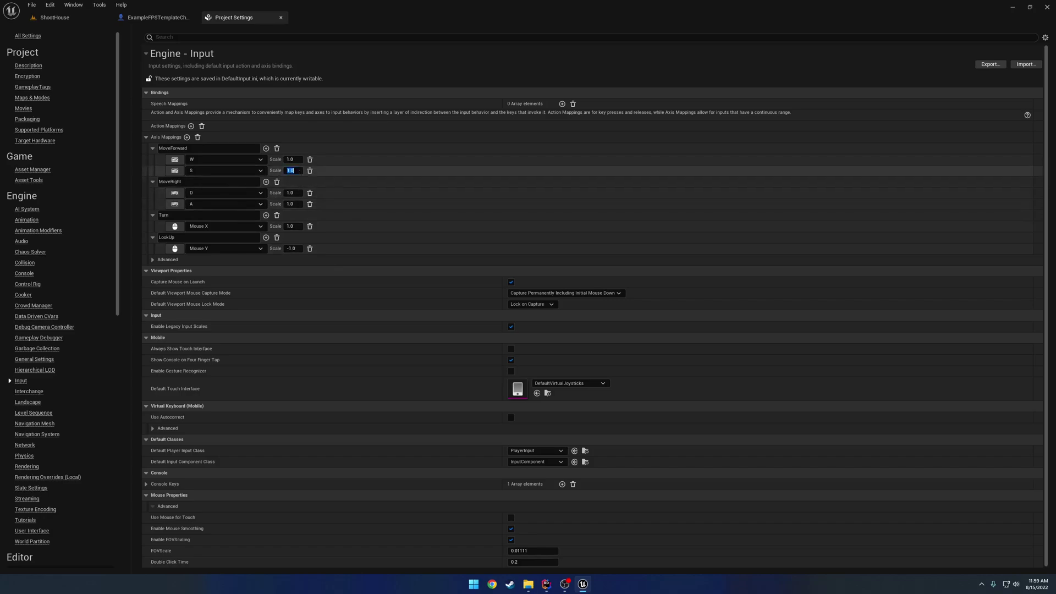
pyautogui.click(293, 204)
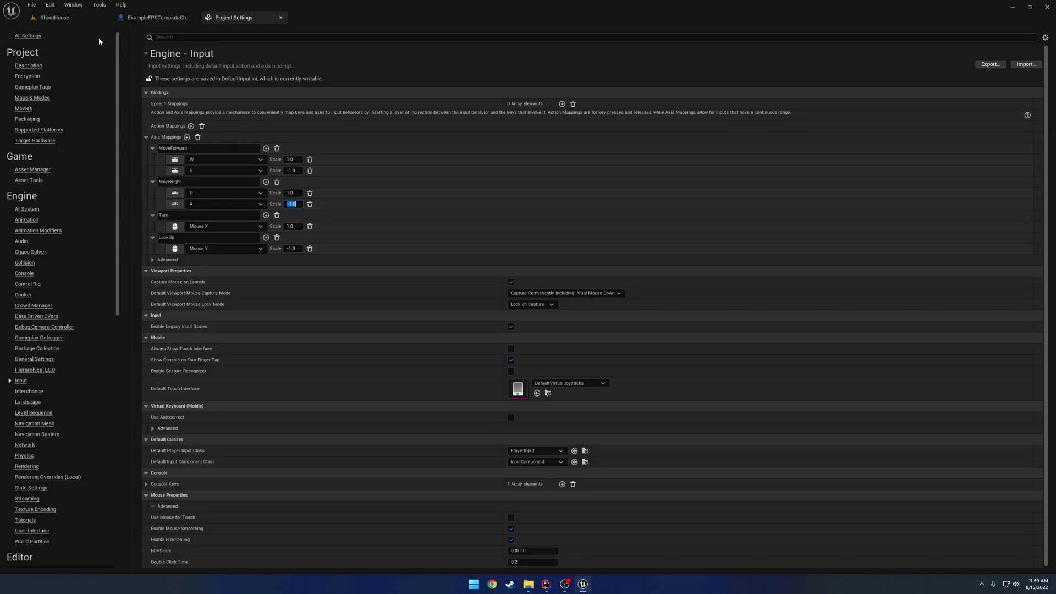
# - Return to the ShootHouse level and save the changes
pyautogui.click(55, 17)
pyautogui.click(31, 5)
pyautogui.click(62, 98)
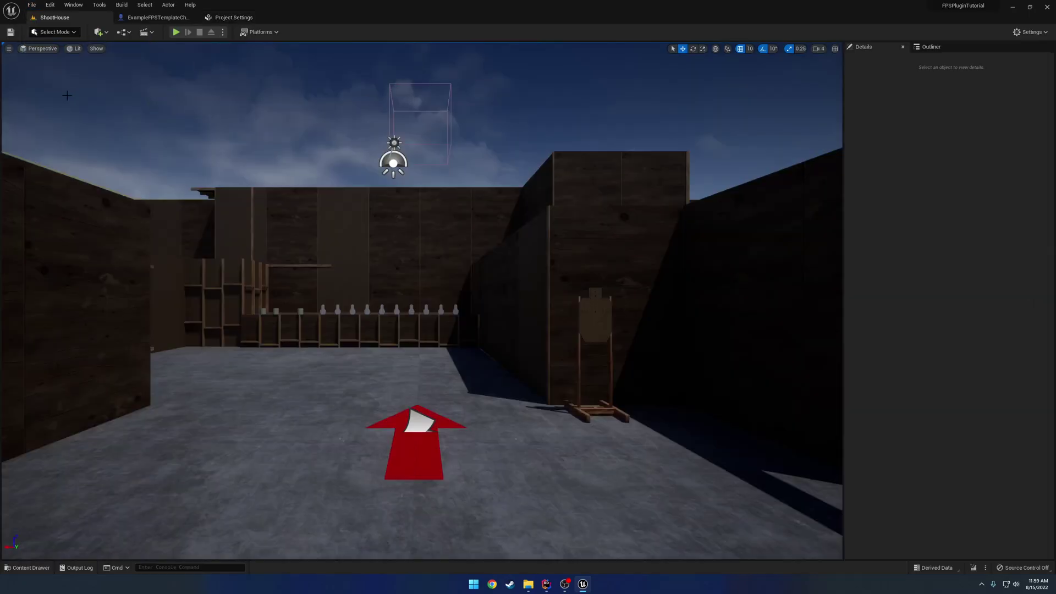
# - Play-test the ShootHouse level by looking around, walking forward and aiming the weapon, and stop the session
pyautogui.click(176, 32)
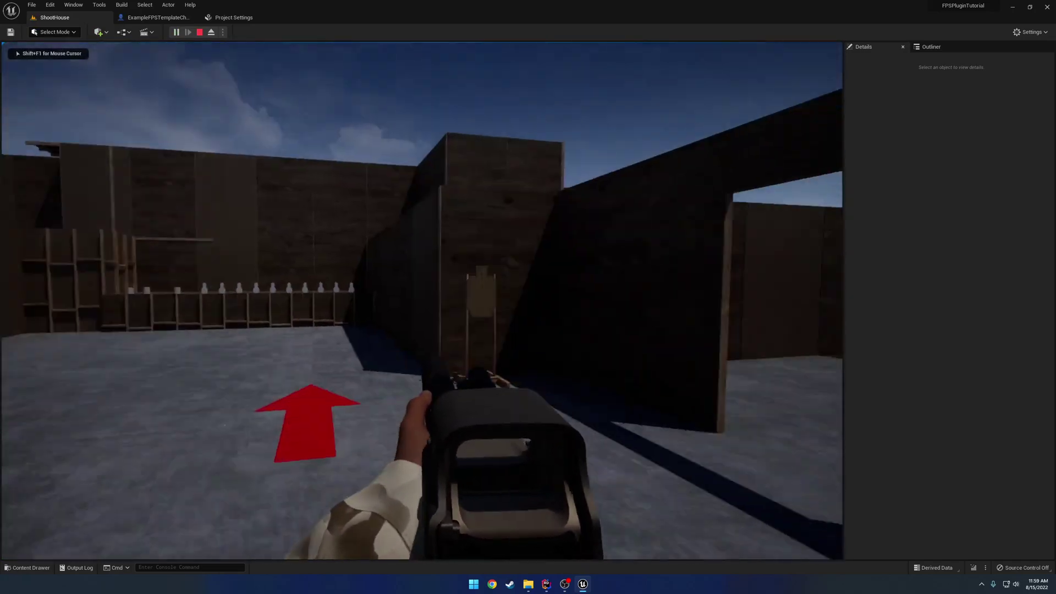
pyautogui.press('w')
pyautogui.press('w')
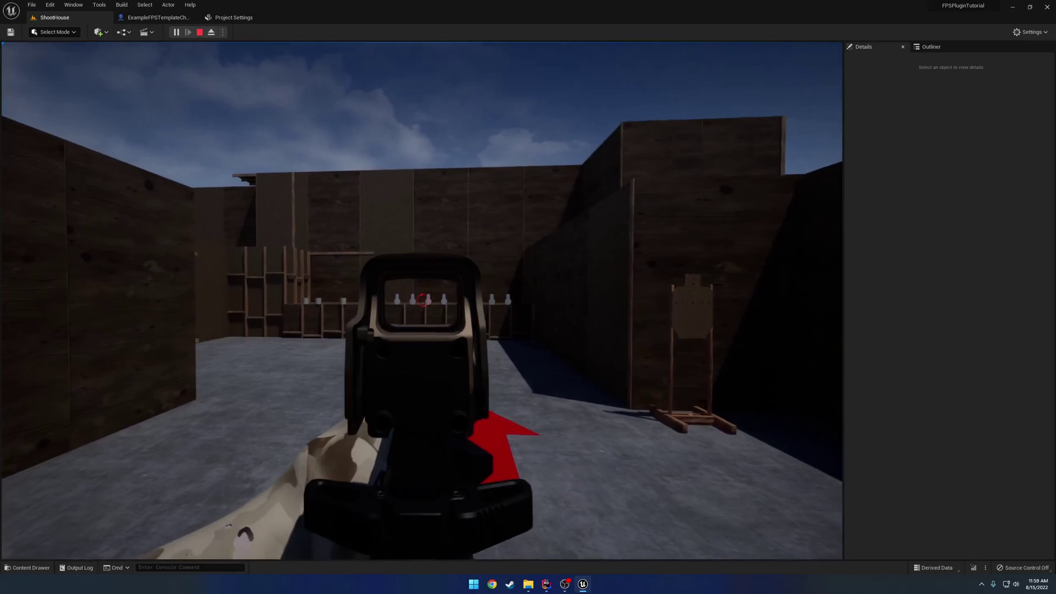
pyautogui.press('Escape')
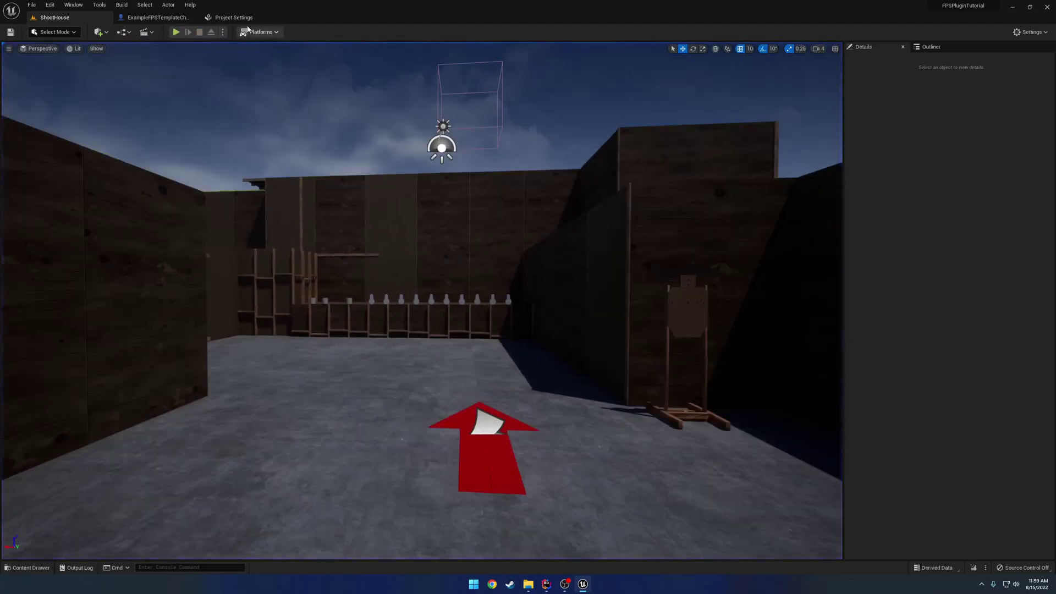
# - Recompile the ExampleFPSTemplateCharacter blueprint and return to the ShootHouse level
pyautogui.click(234, 17)
pyautogui.click(156, 17)
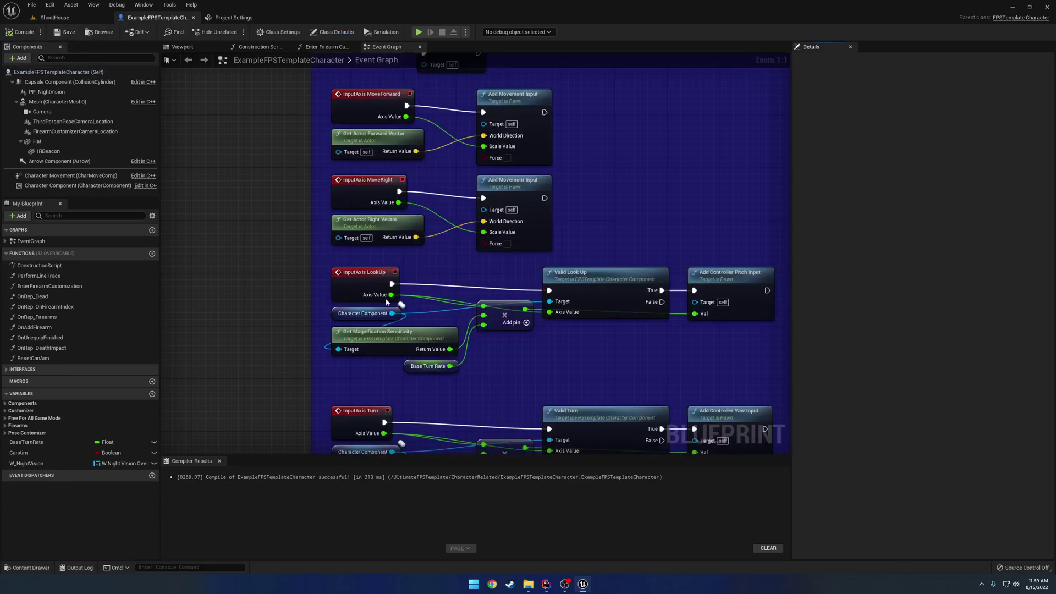
pyautogui.click(54, 17)
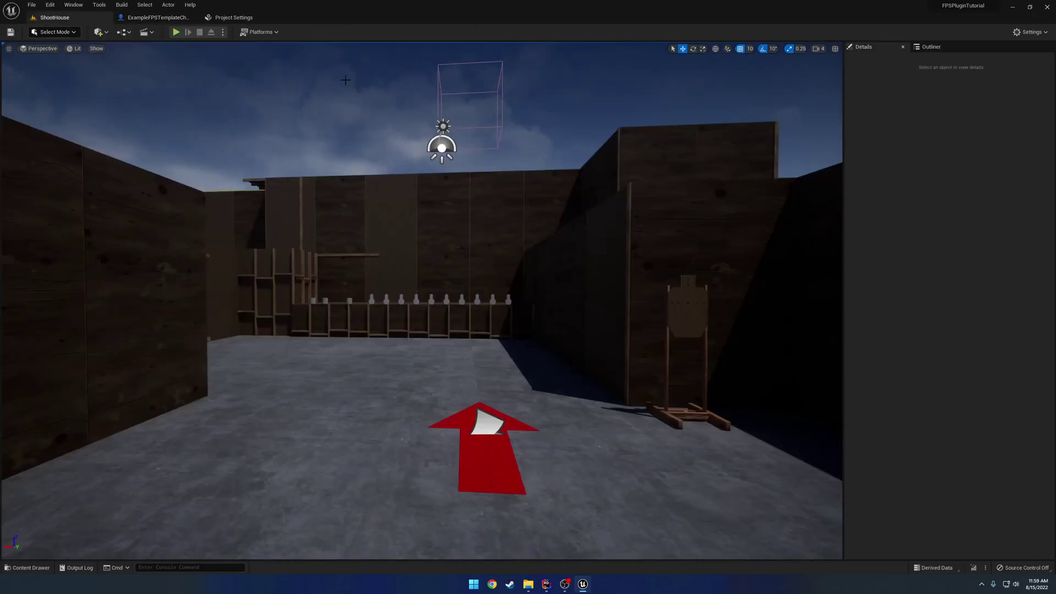
# - Play the ShootHouse level again and open the in-game firearm customization menu
pyautogui.click(176, 31)
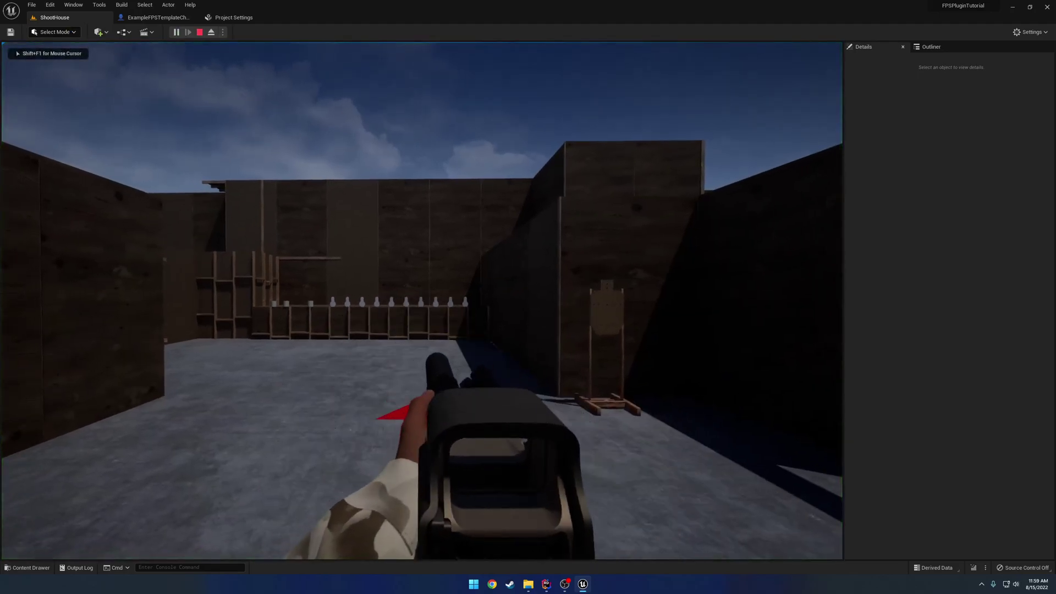
pyautogui.press('Tab')
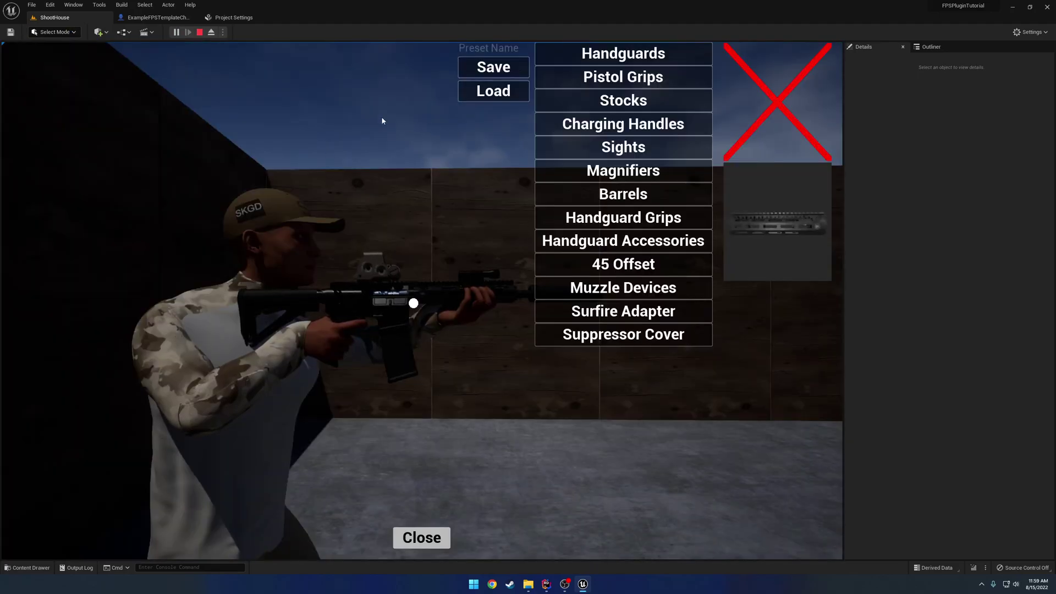
# - Close the firearm customization menu and examine the weapon up close with the camera ejected from the player, ending the play session
pyautogui.click(437, 538)
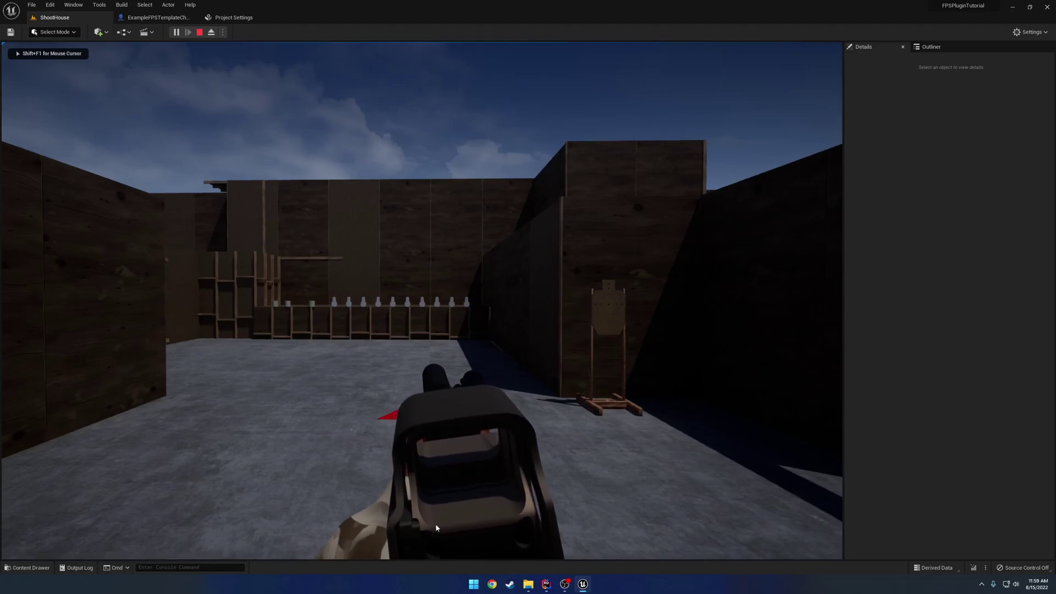
pyautogui.press('F8')
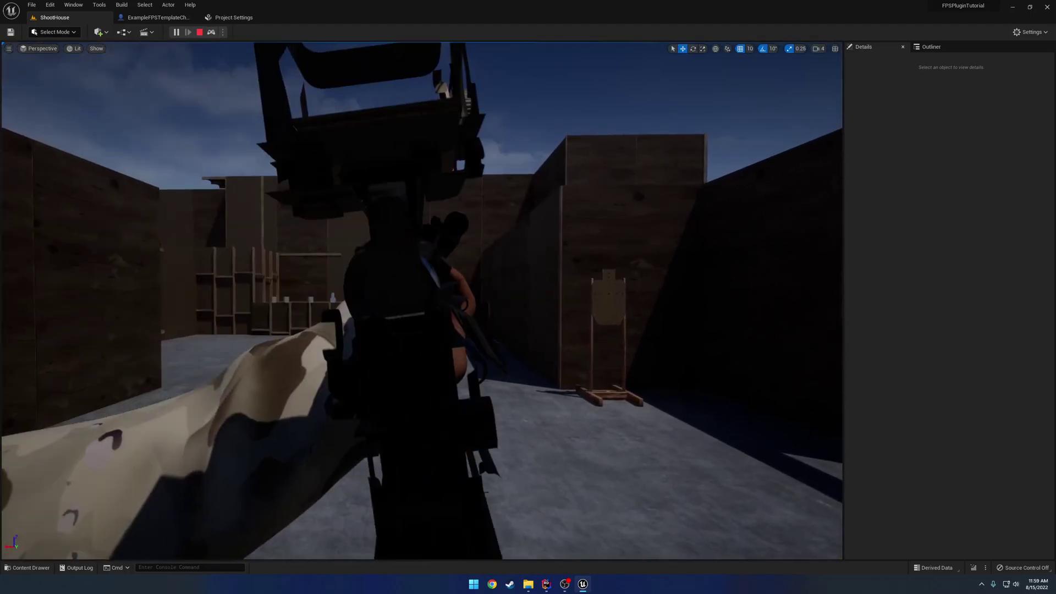
pyautogui.moveTo(423, 436); pyautogui.dragTo(407, 452, button='right')
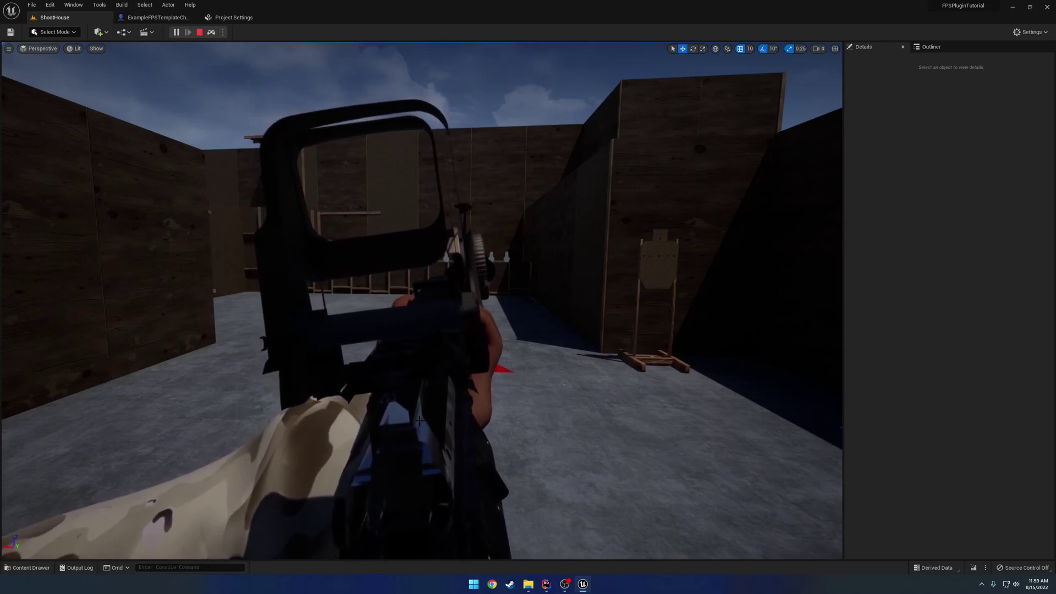
pyautogui.press('Escape')
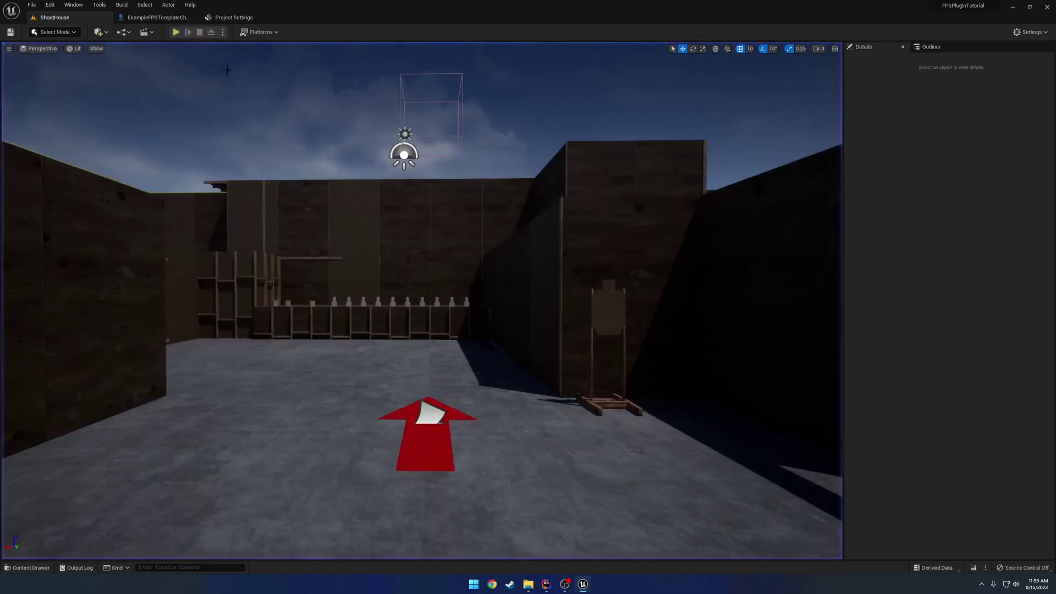
# - Set the project's Near Clip Plane to 0.01, clear the settings search, and save everything from the ShootHouse level
pyautogui.click(230, 18)
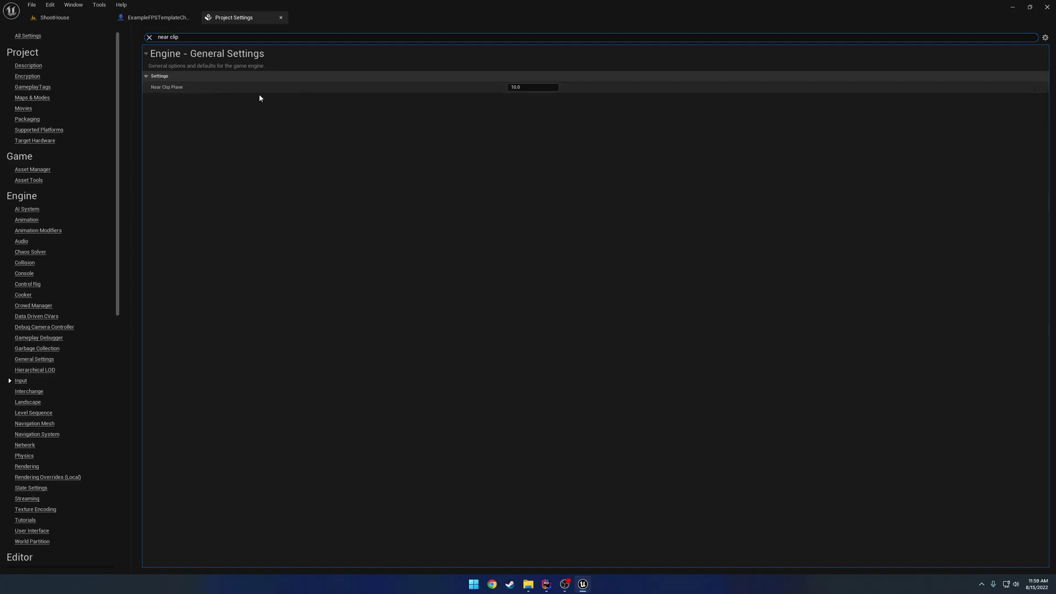
pyautogui.click(524, 88)
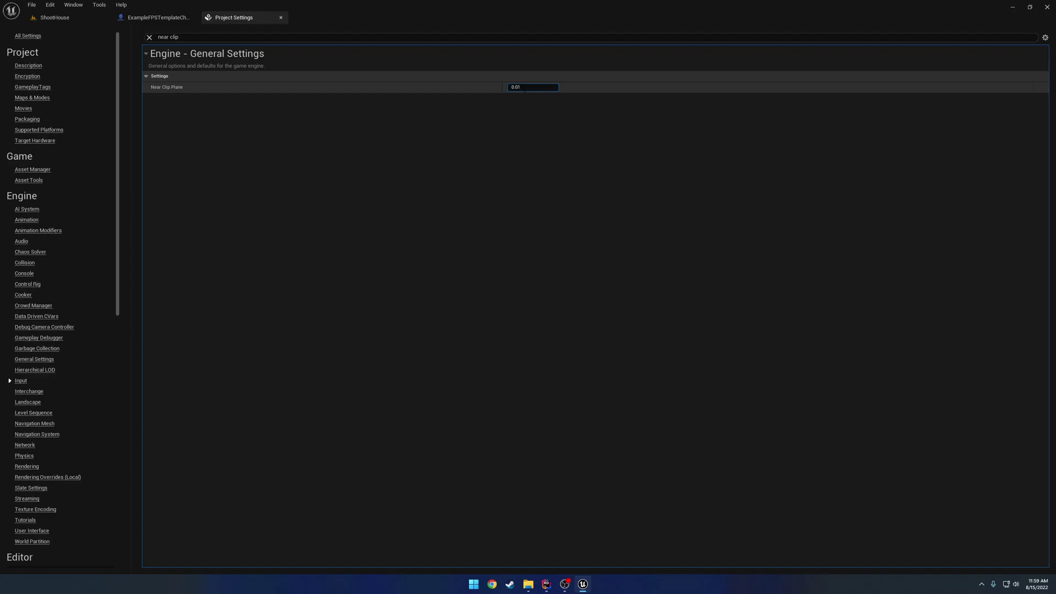
pyautogui.click(150, 37)
pyautogui.click(65, 17)
pyautogui.click(31, 5)
pyautogui.click(62, 97)
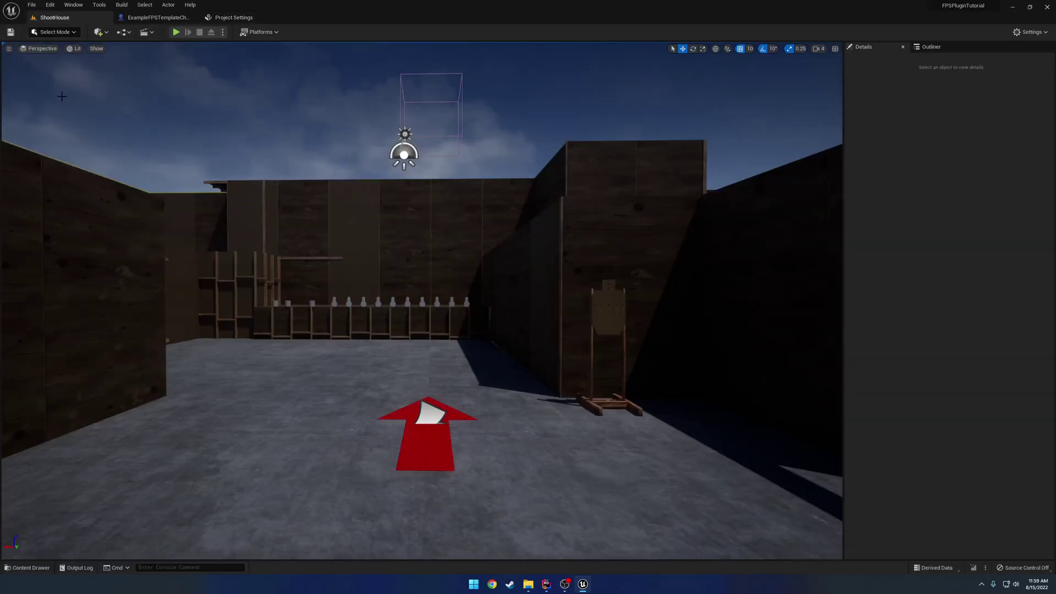
# - Restart the editor by reopening the FPSPluginTutorial project file, and load the ShootHouse map from the plugin content
pyautogui.click(1048, 7)
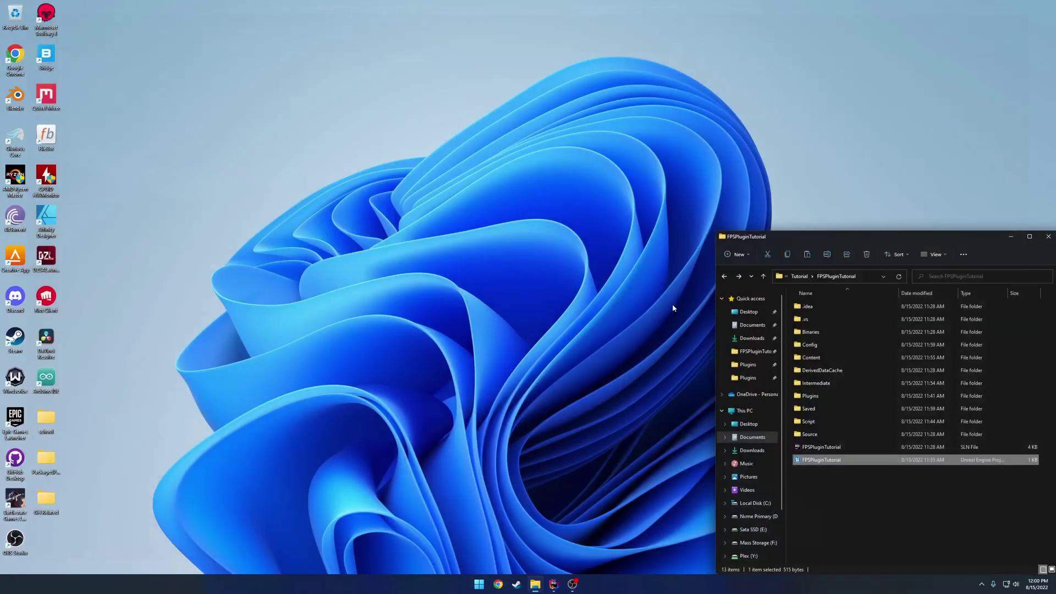
pyautogui.doubleClick(821, 459)
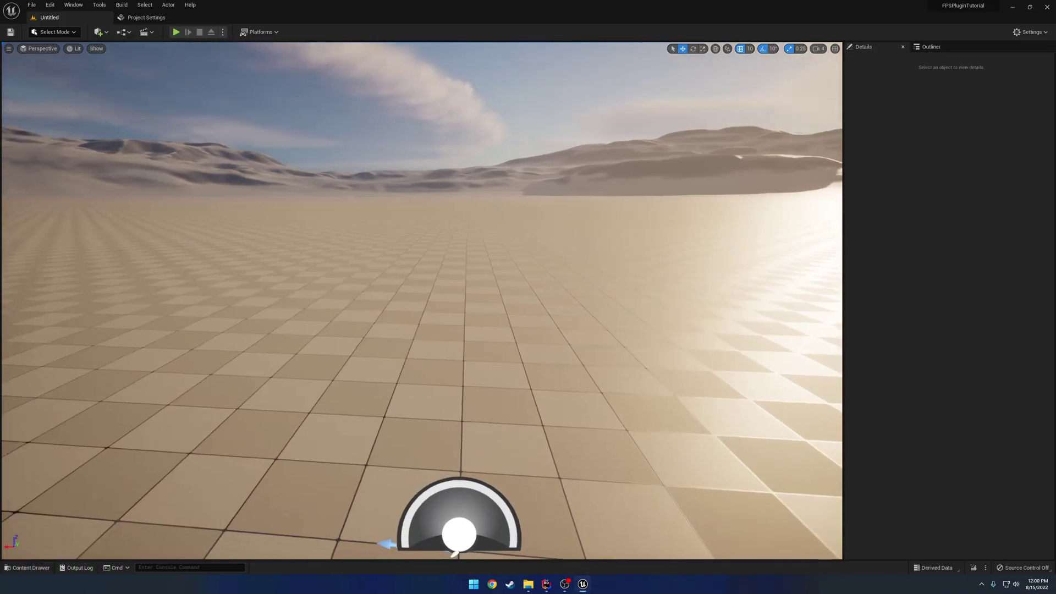
pyautogui.hotkey('ctrl', 'space')
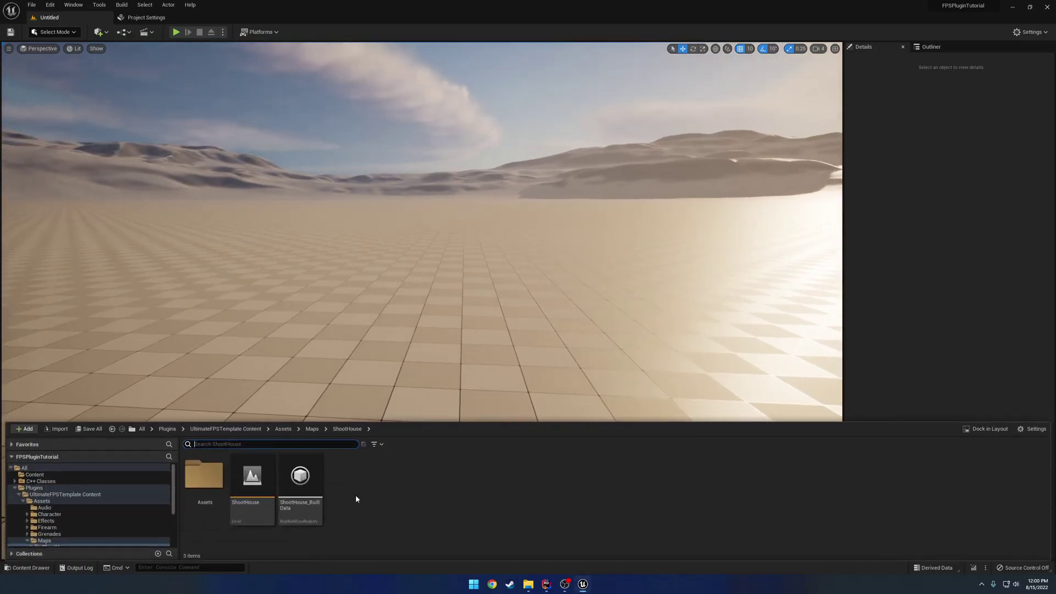
pyautogui.doubleClick(257, 473)
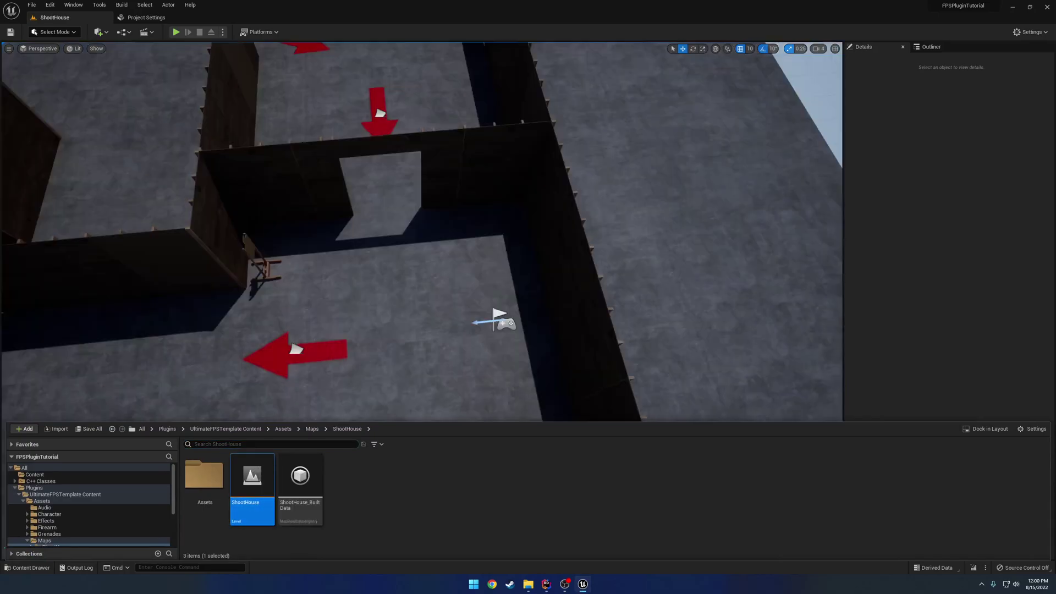
# - Play the level, eject from the player, and examine the held weapon from up close with the camera speed set to 2
pyautogui.click(177, 31)
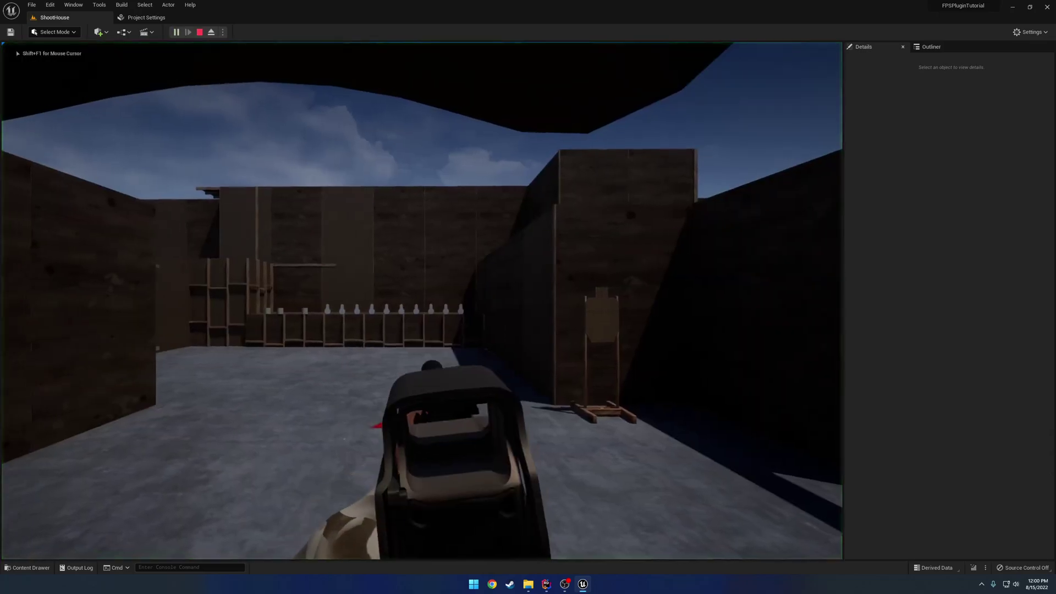
pyautogui.press('F8')
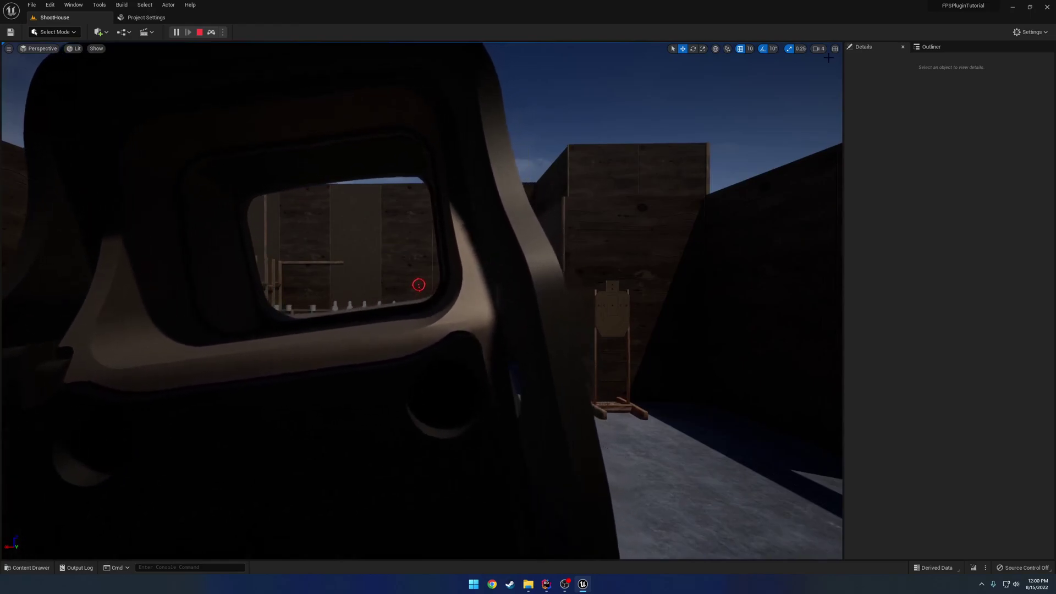
pyautogui.click(818, 49)
pyautogui.moveTo(495, 247); pyautogui.dragTo(418, 269, button='right')
pyautogui.press('s')
pyautogui.press('d')
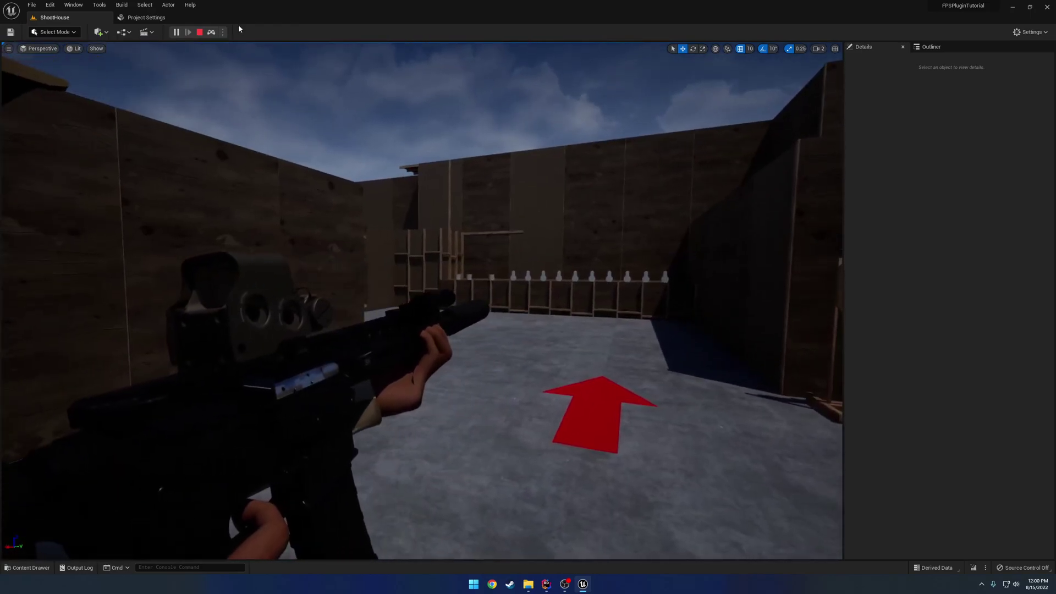
# - Possess the player again, attach a magnifier through firearm customization, and aim through it, ending the play session
pyautogui.click(211, 32)
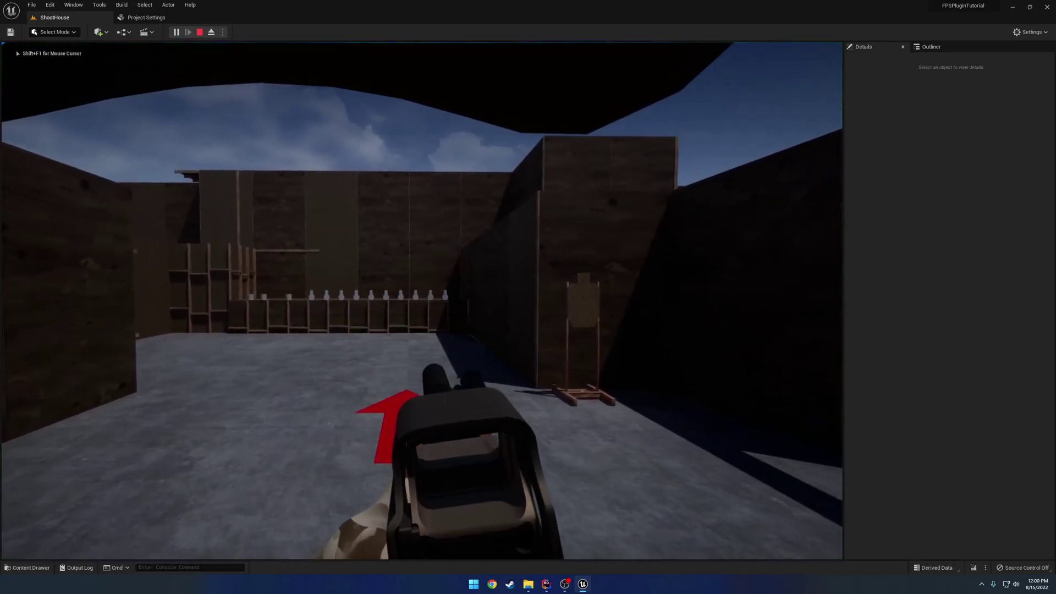
pyautogui.press('Tab')
pyautogui.click(639, 175)
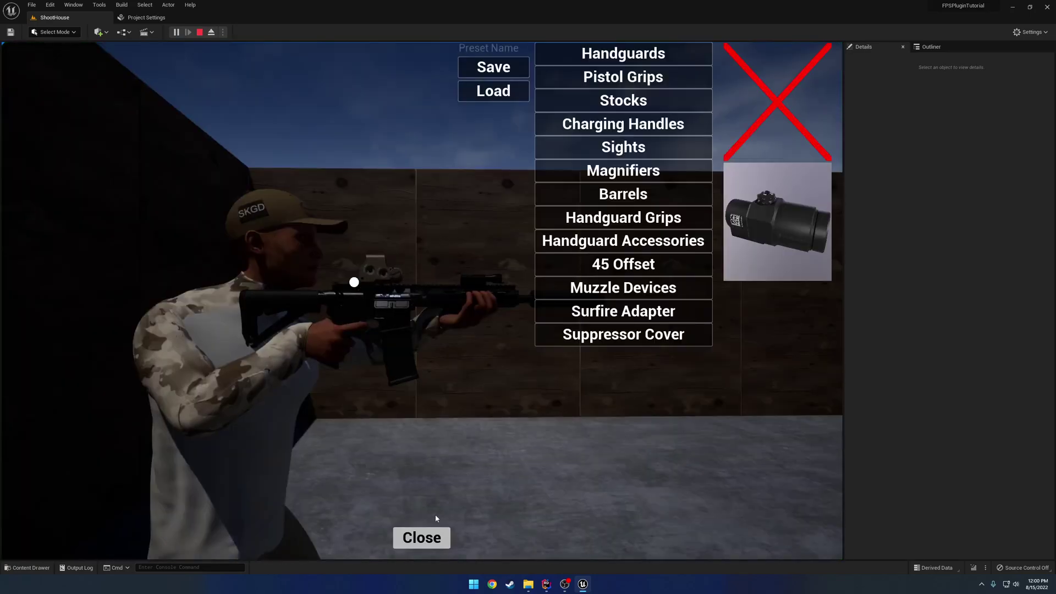
pyautogui.click(421, 537)
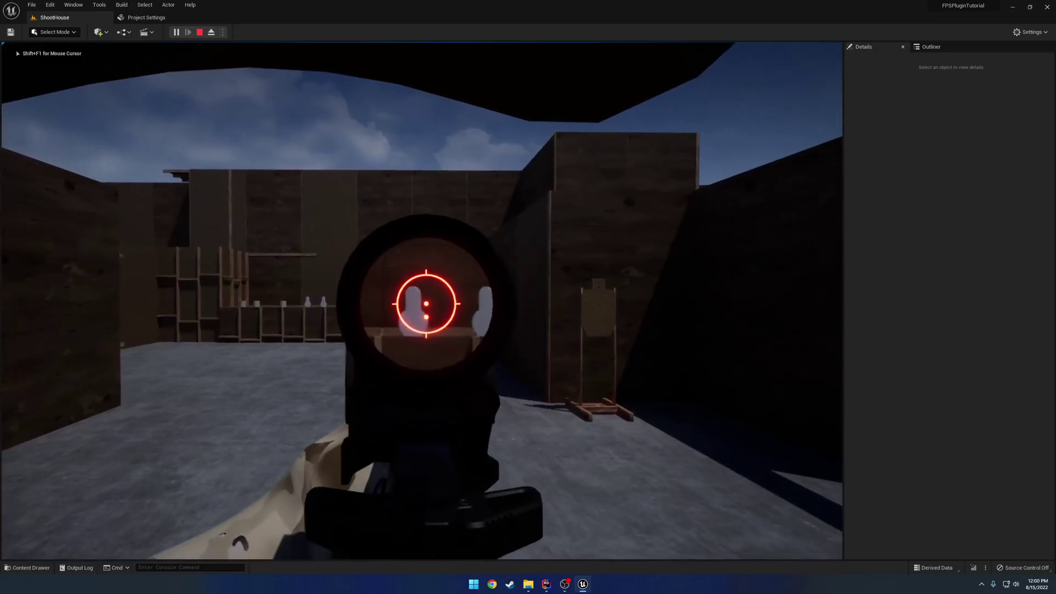
pyautogui.press('Escape')
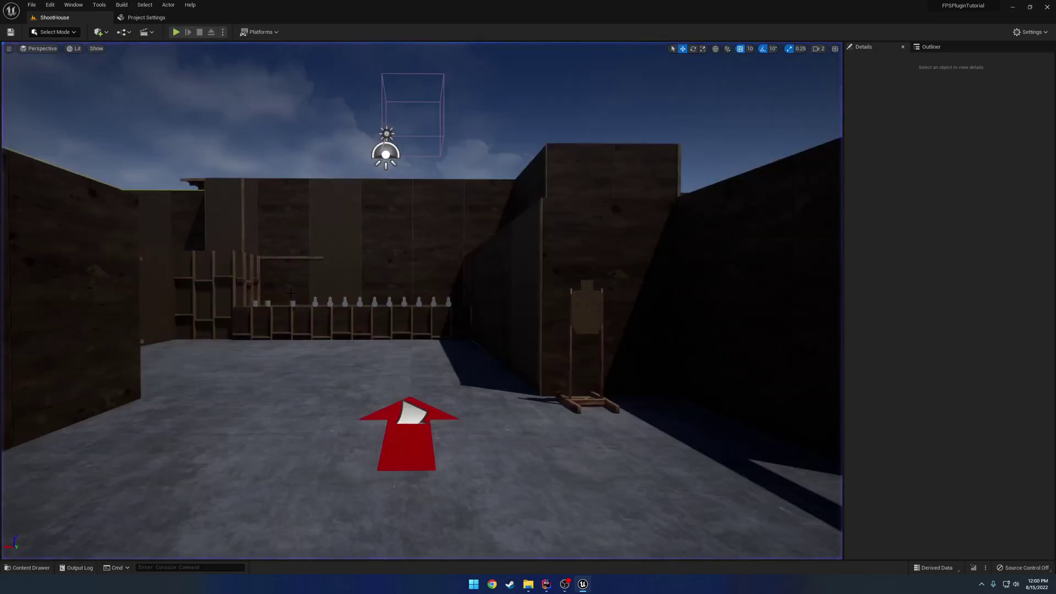
# - Find the Custom Depth-Stencil Pass project setting by searching for "stencil" and set it to Enabled with Stencil
pyautogui.click(148, 18)
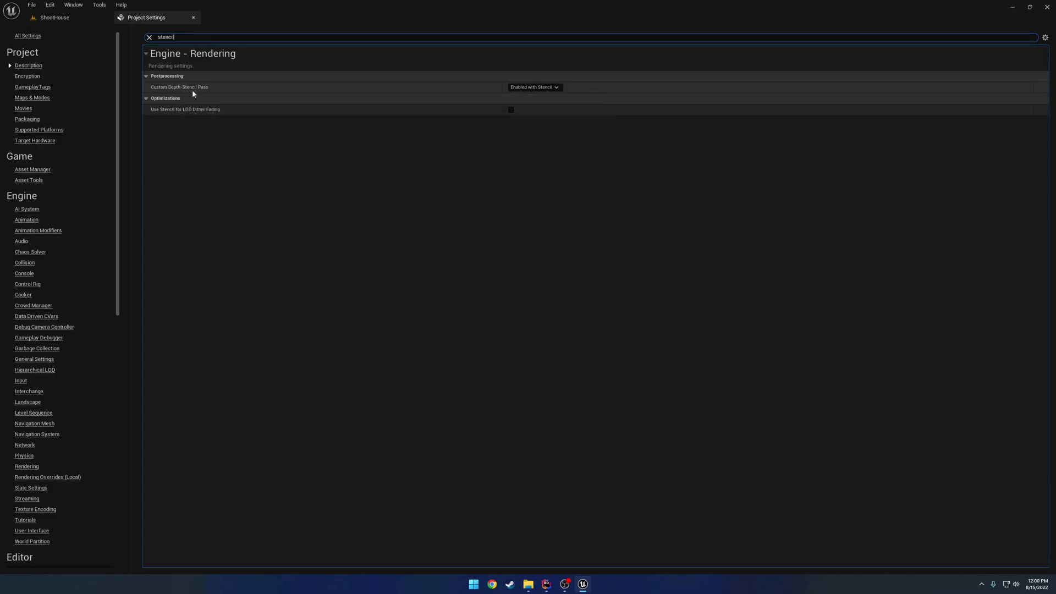
pyautogui.click(538, 86)
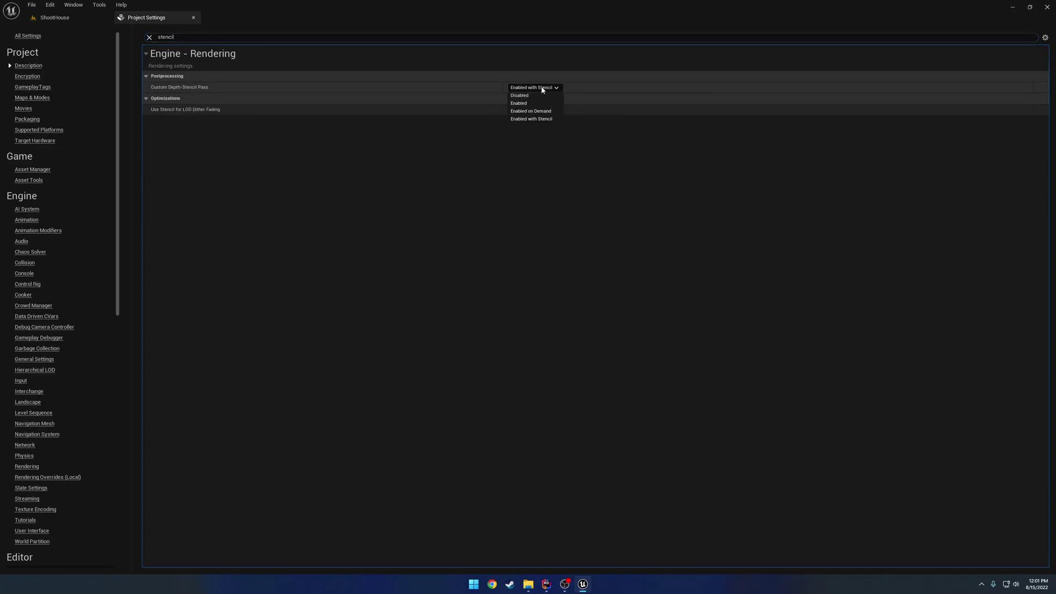
pyautogui.click(529, 103)
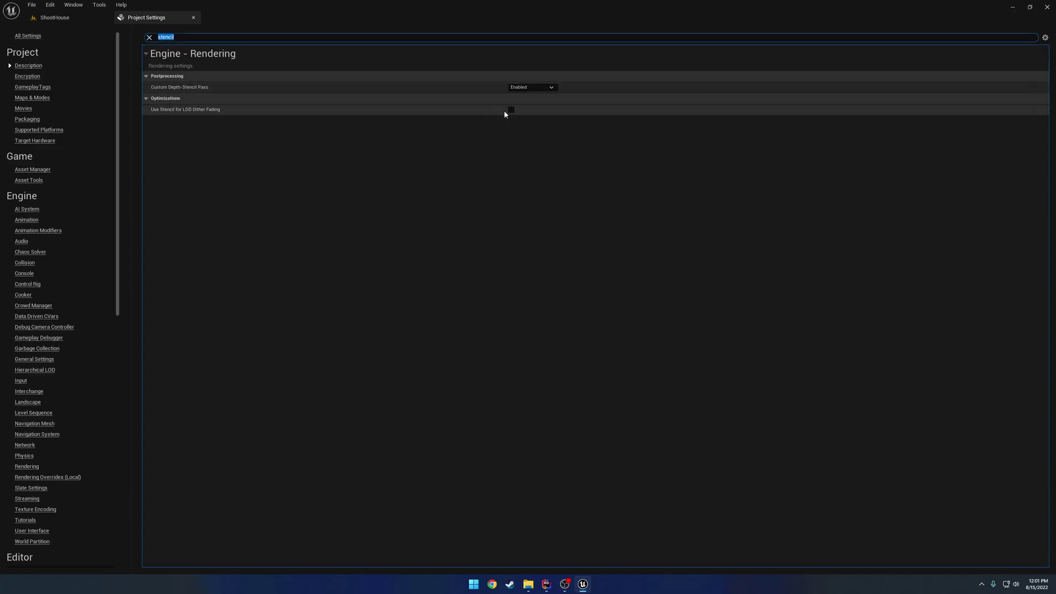
pyautogui.click(548, 87)
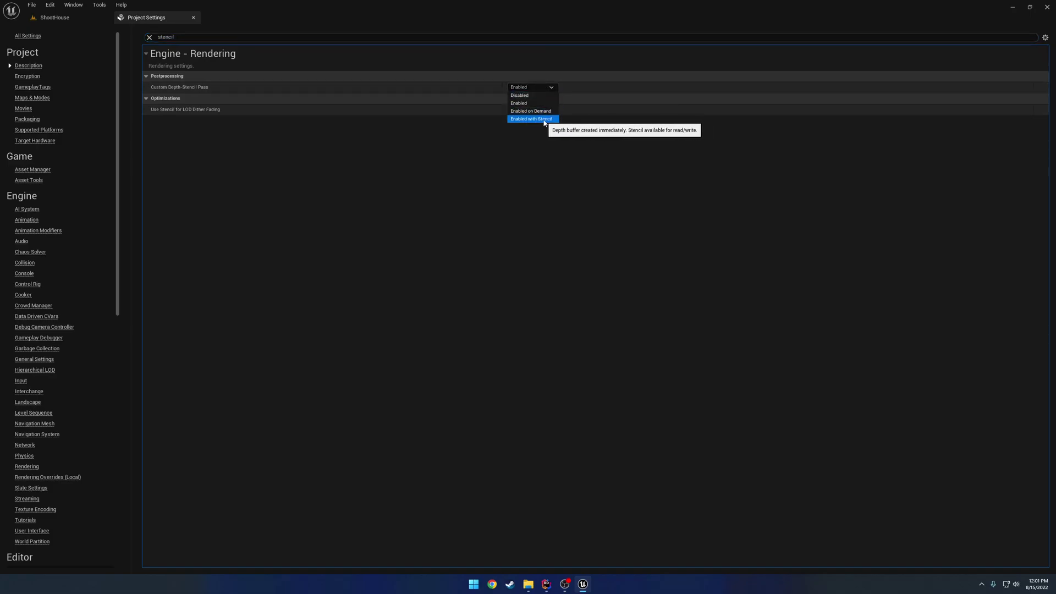
pyautogui.click(545, 119)
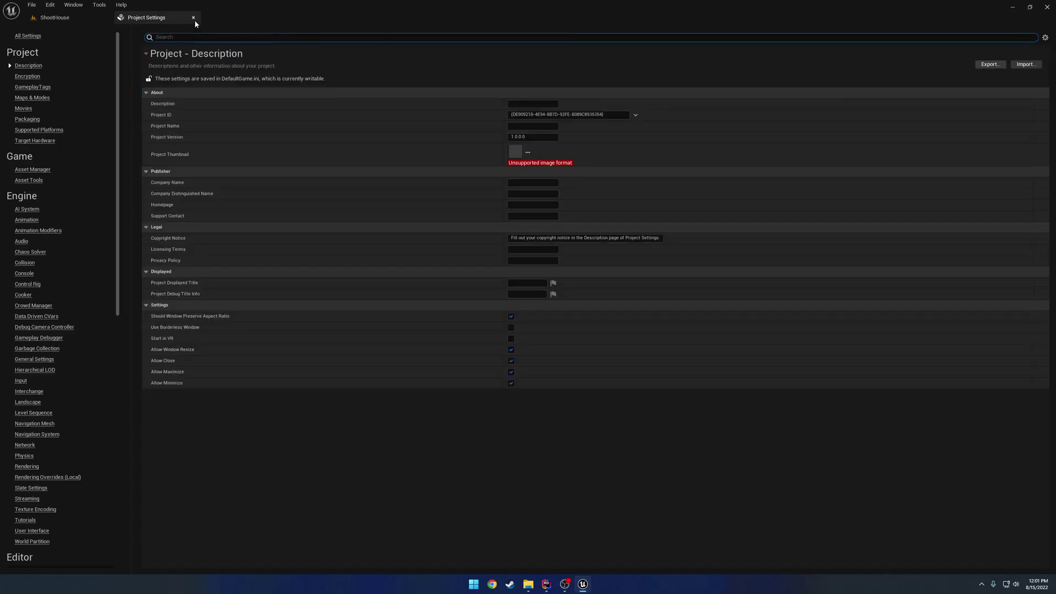
# - Clear and close the project settings, and save all changes
pyautogui.click(193, 17)
pyautogui.click(32, 5)
pyautogui.click(55, 97)
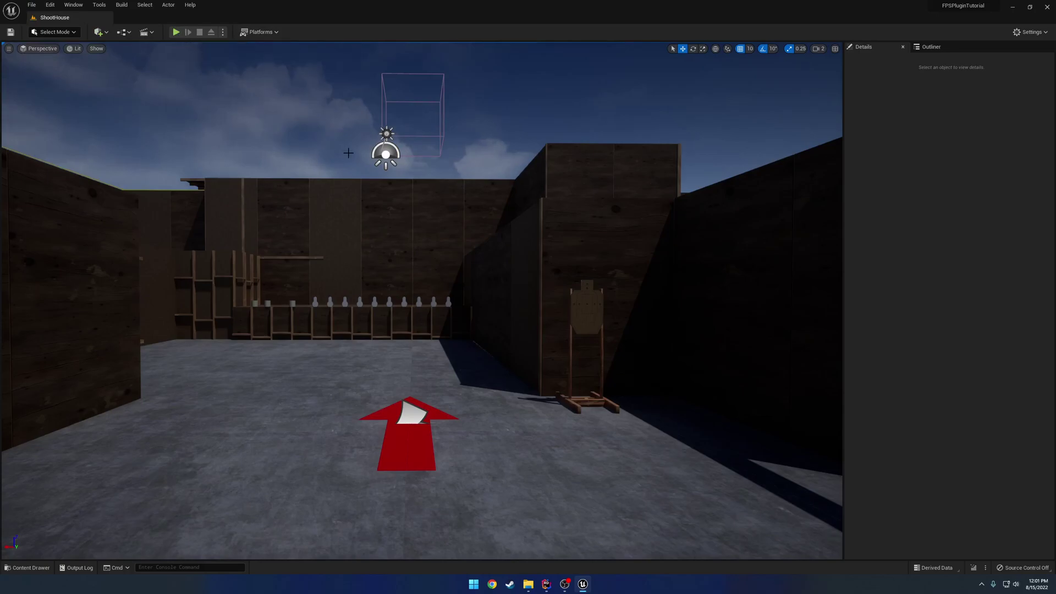
# - Check the level's SkyLight and directional Light Source, and reset the Light Source's intensity to its default of 10.0 lux
pyautogui.moveTo(353, 153)
pyautogui.mouseDown(button='right')
pyautogui.moveTo(337, 164)
pyautogui.moveTo(375, 160)
pyautogui.moveTo(433, 186)
pyautogui.moveTo(385, 157)
pyautogui.moveTo(368, 161)
pyautogui.mouseUp(button='right')
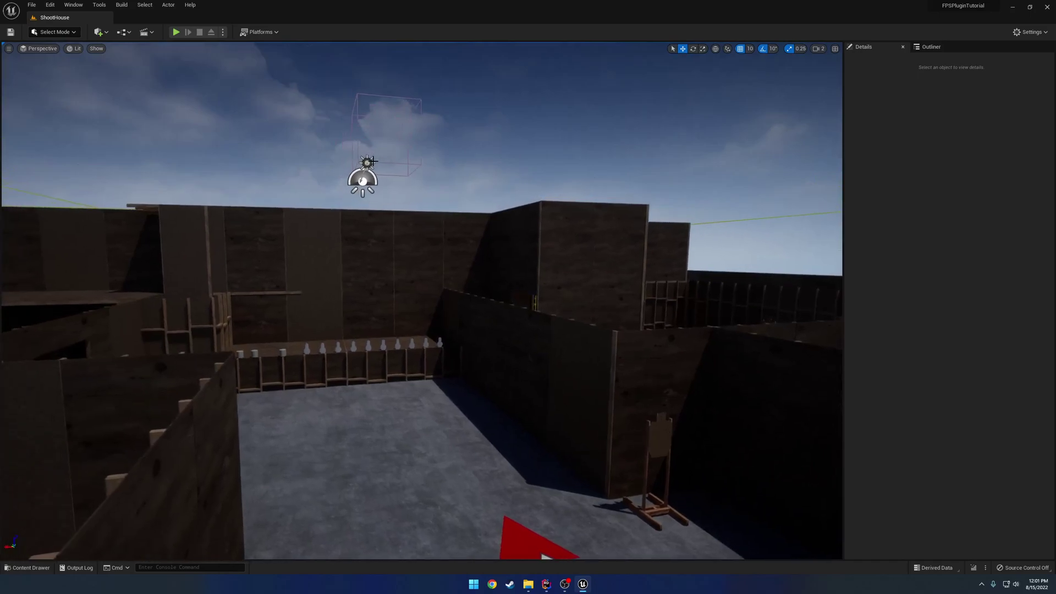
pyautogui.click(367, 161)
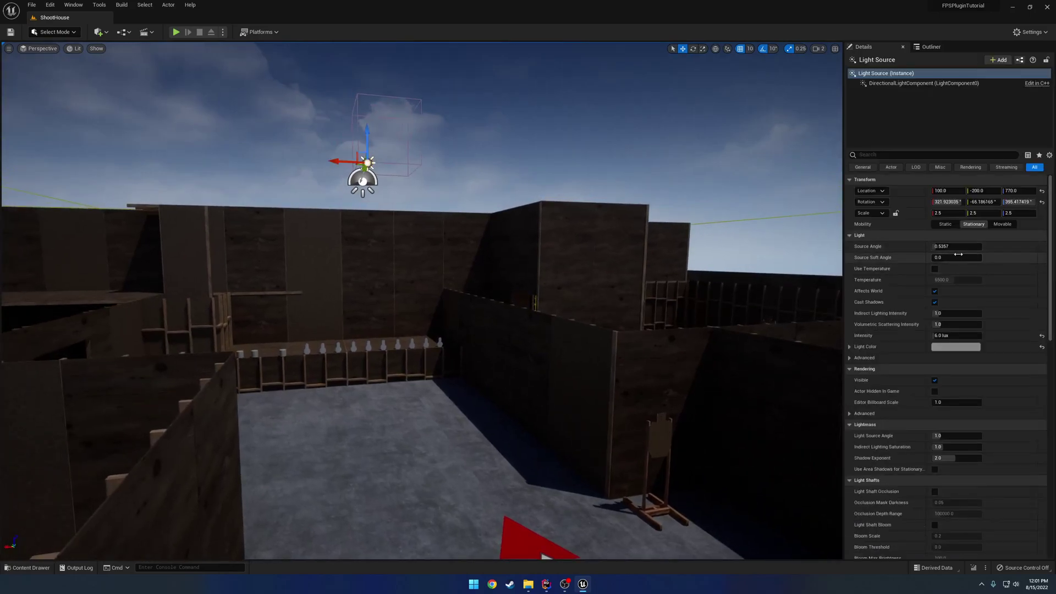
pyautogui.moveTo(352, 187)
pyautogui.mouseDown(button='right')
pyautogui.moveTo(350, 174)
pyautogui.moveTo(352, 188)
pyautogui.mouseUp(button='right')
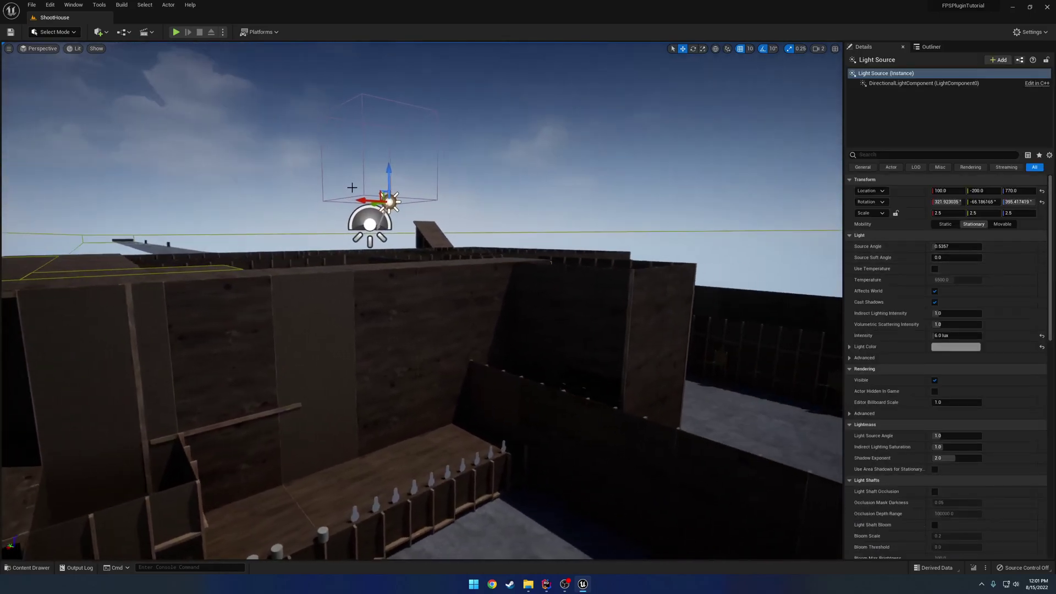
pyautogui.click(387, 224)
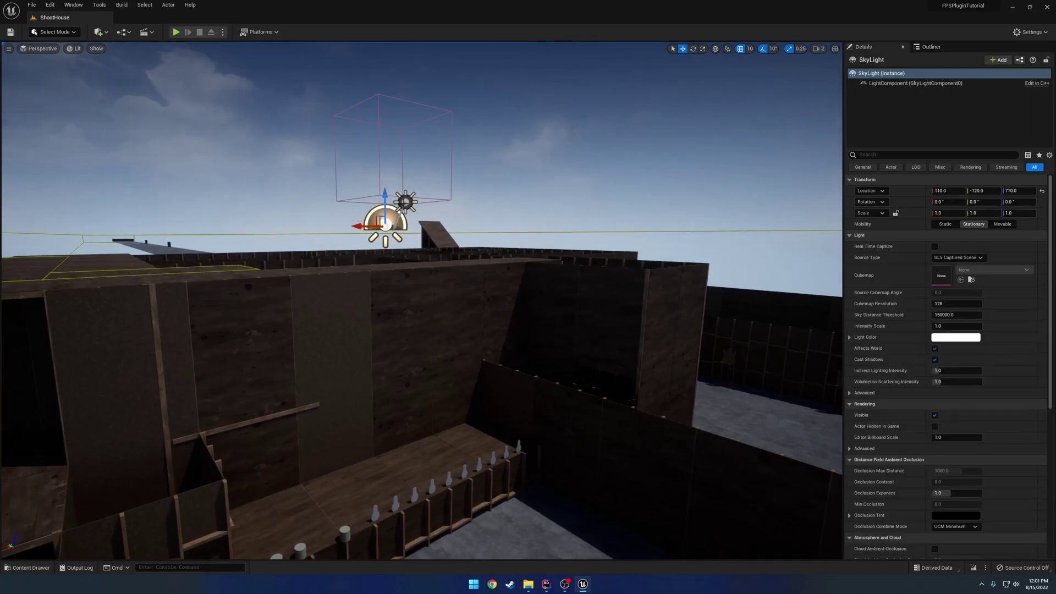
pyautogui.click(405, 203)
pyautogui.moveTo(404, 203); pyautogui.dragTo(376, 225, button='right')
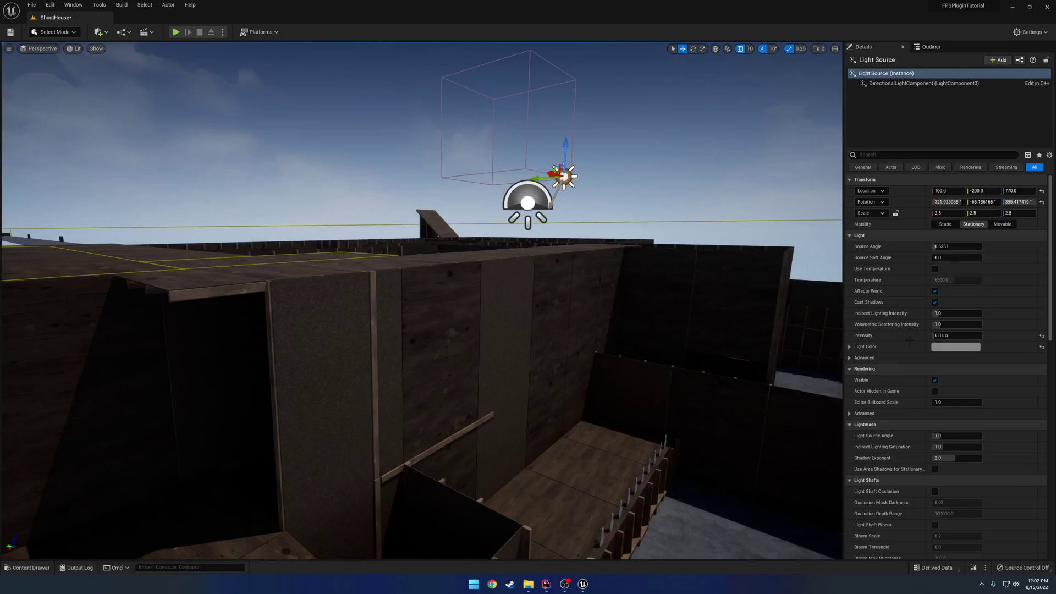
pyautogui.moveTo(798, 330); pyautogui.dragTo(831, 319, button='right')
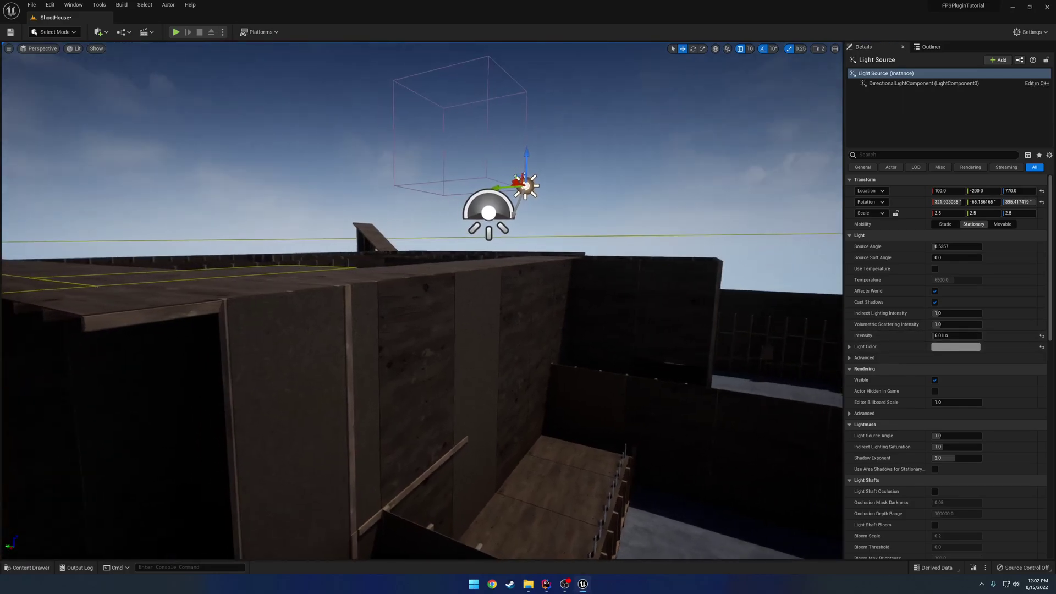
pyautogui.click(1042, 337)
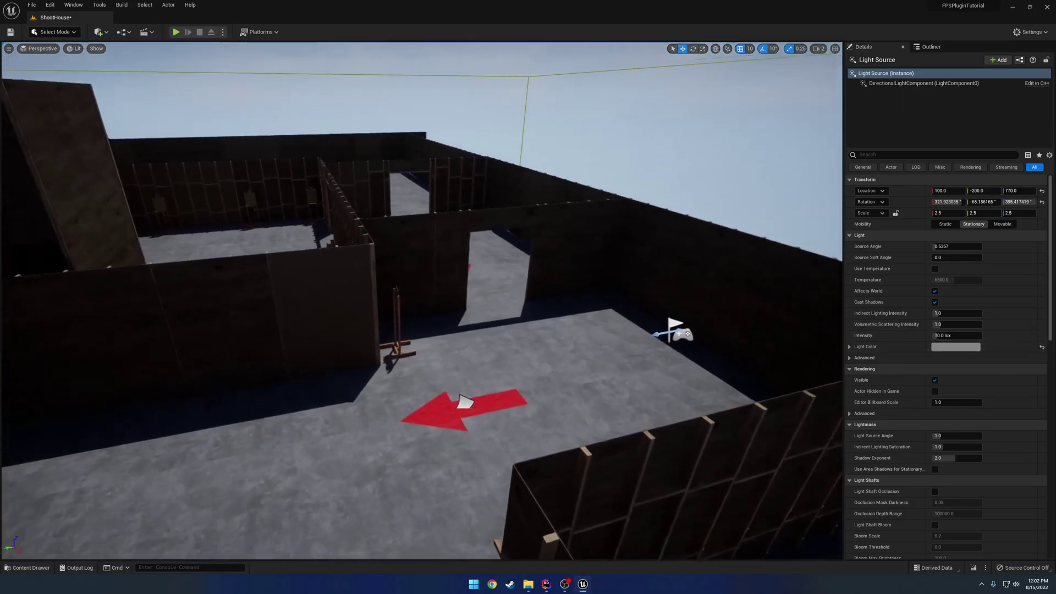
# - Save all changes and play-test the ShootHouse level again by moving forward and aiming the weapon
pyautogui.moveTo(525, 260); pyautogui.dragTo(201, 192, button='right')
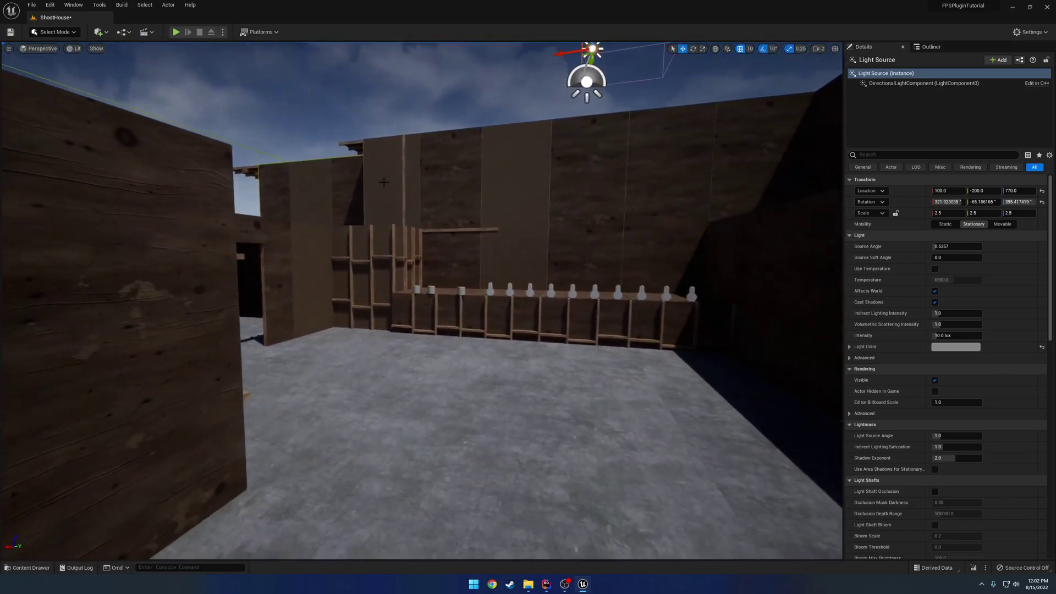
pyautogui.click(31, 5)
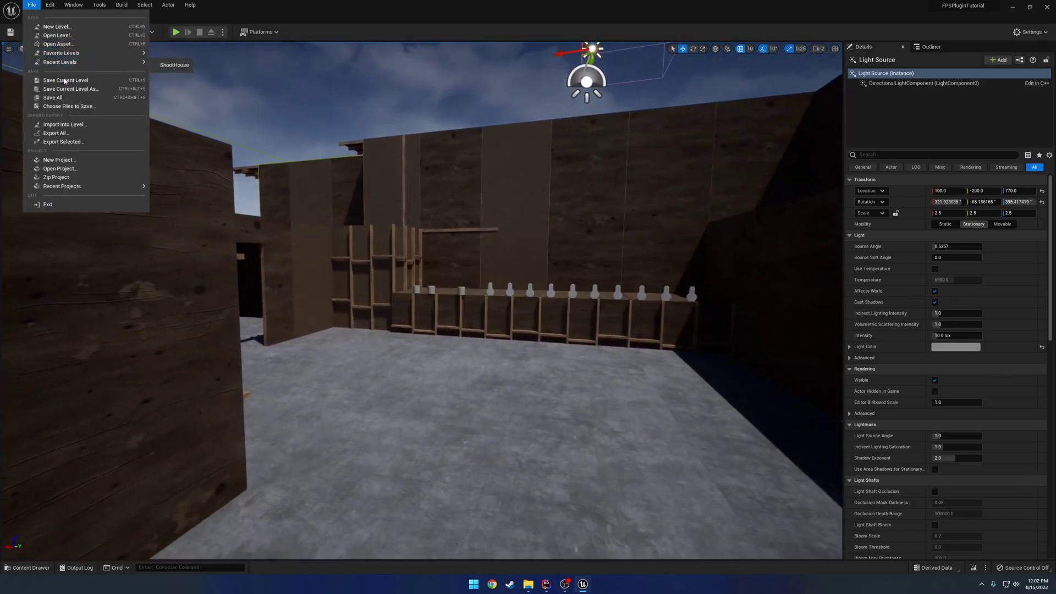
pyautogui.click(80, 94)
pyautogui.click(176, 32)
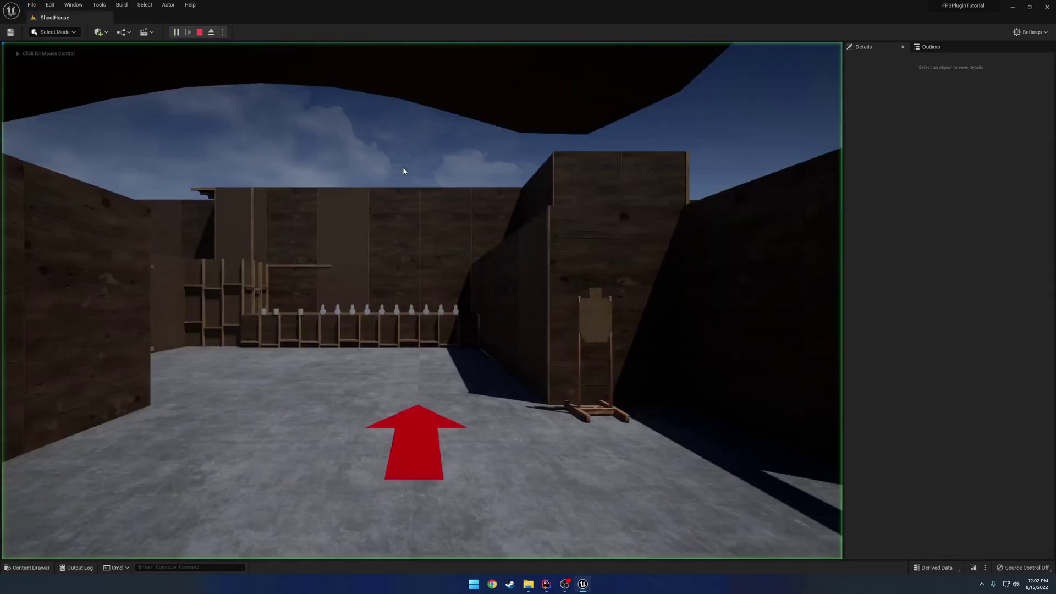
pyautogui.press('w')
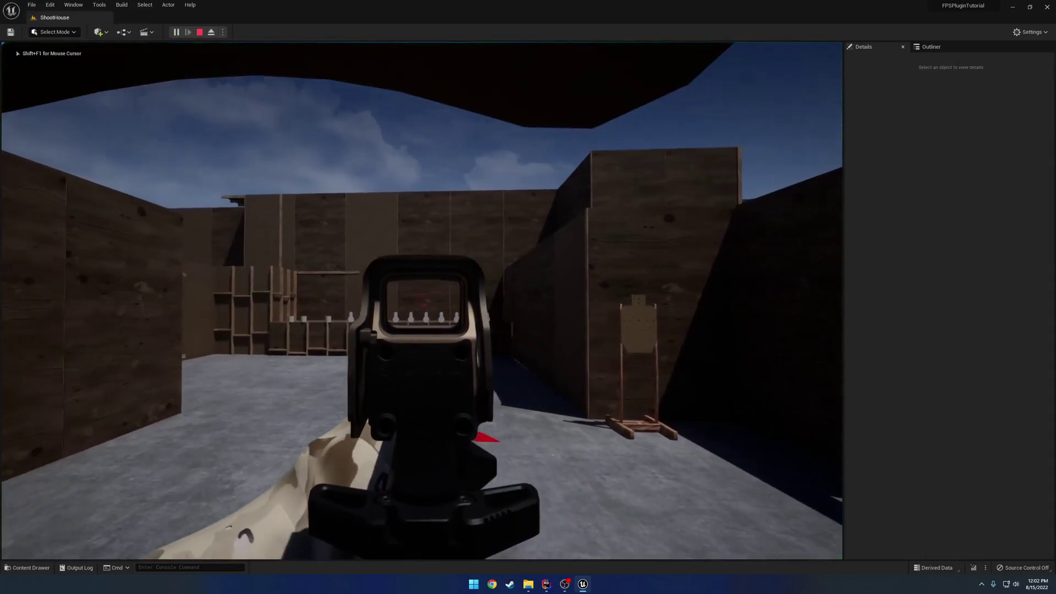
# - Continue play-testing the ShootHouse level by moving back and forth with the weapon sight aimed, and end the session
pyautogui.press('s')
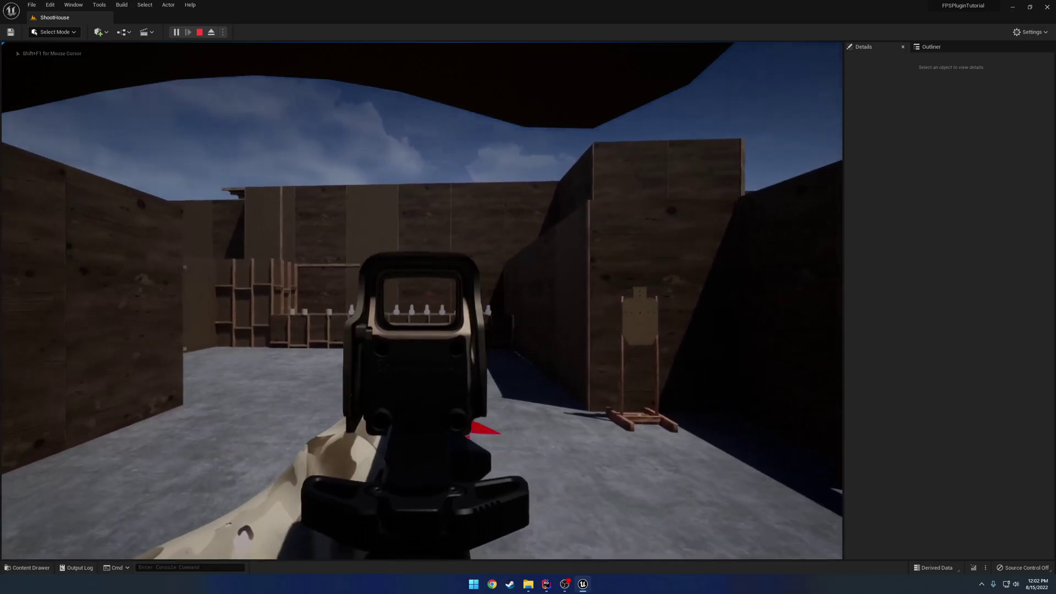
pyautogui.press('w')
pyautogui.press('w')
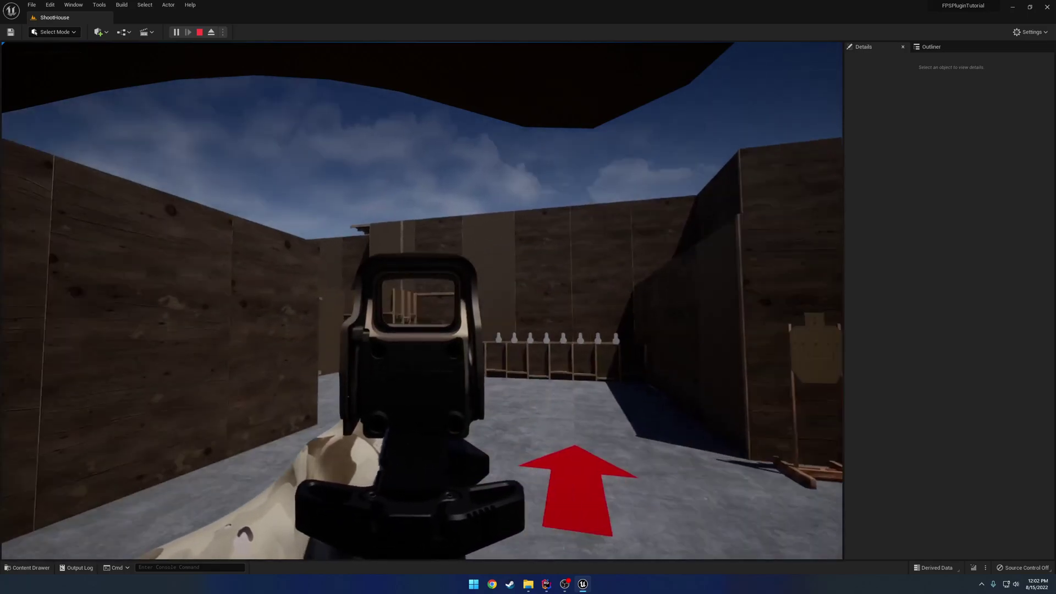
pyautogui.press('w')
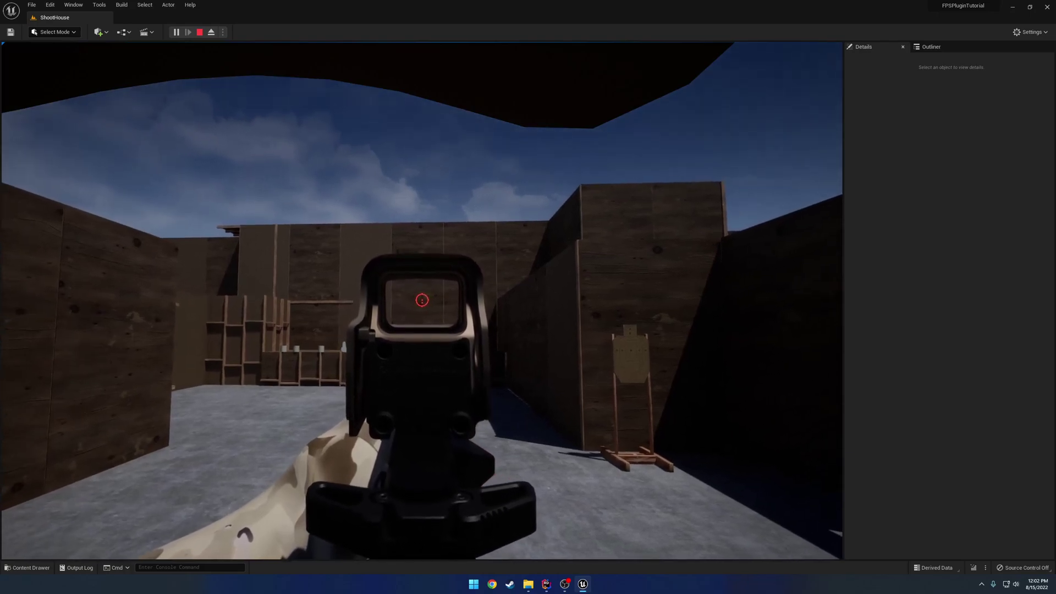
pyautogui.press('w')
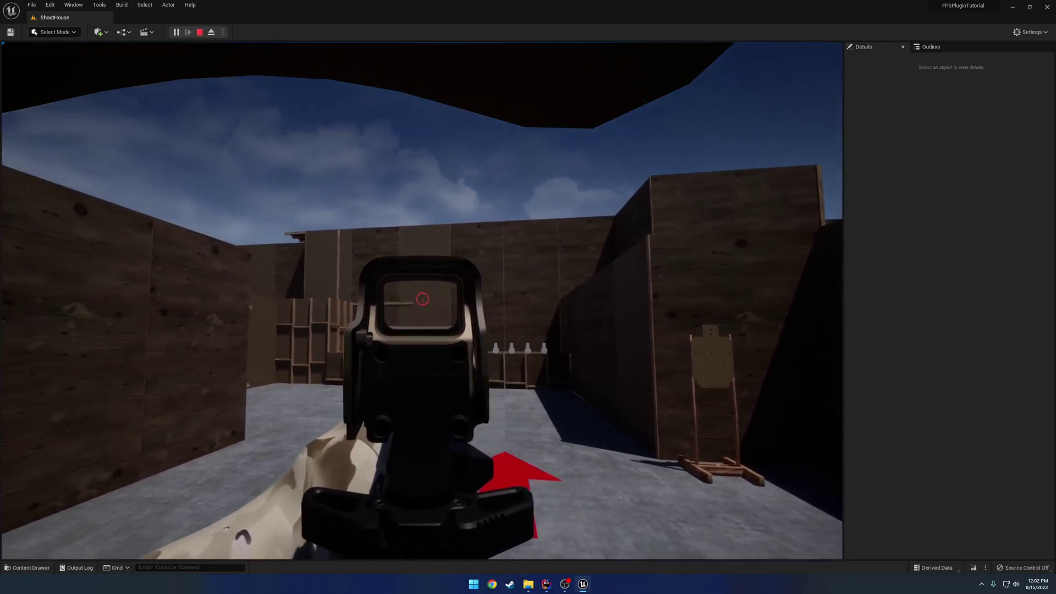
pyautogui.press('Escape')
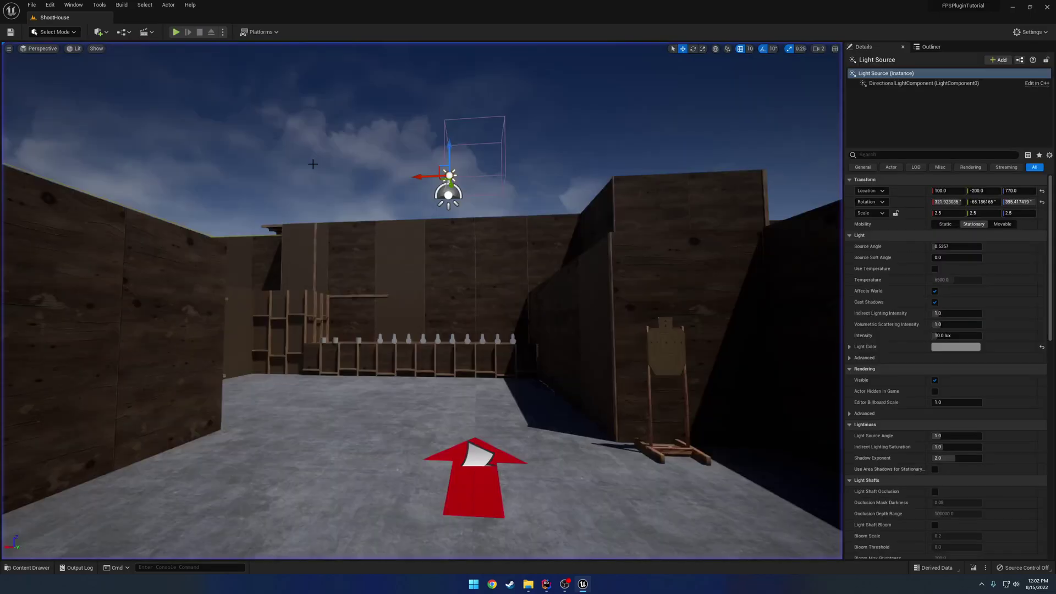
# - Inspect the level's PostProcessVolume and search its details for "motion"
pyautogui.click(504, 121)
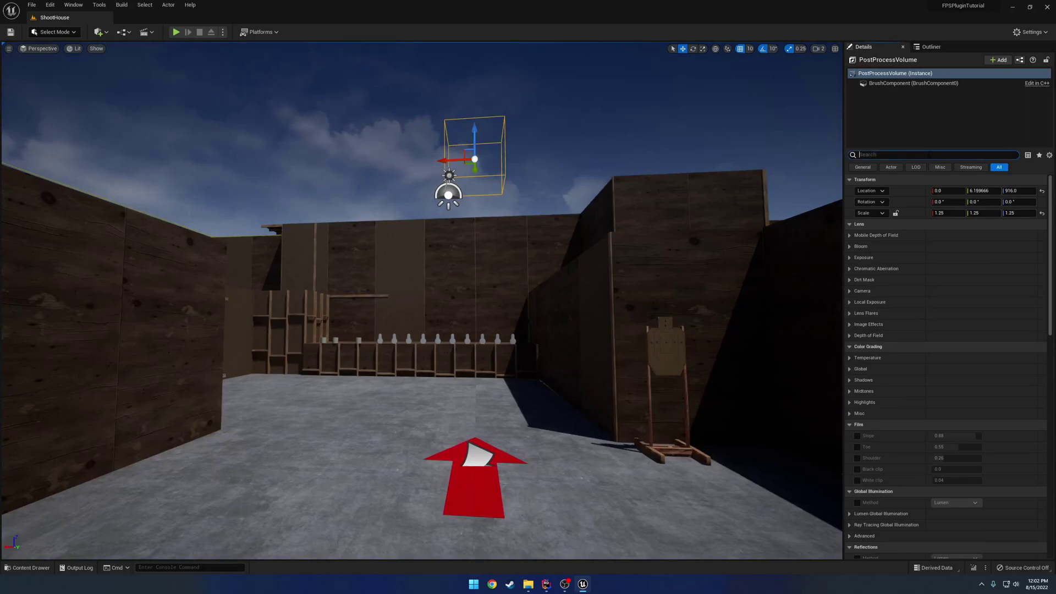
pyautogui.write('MOTION')
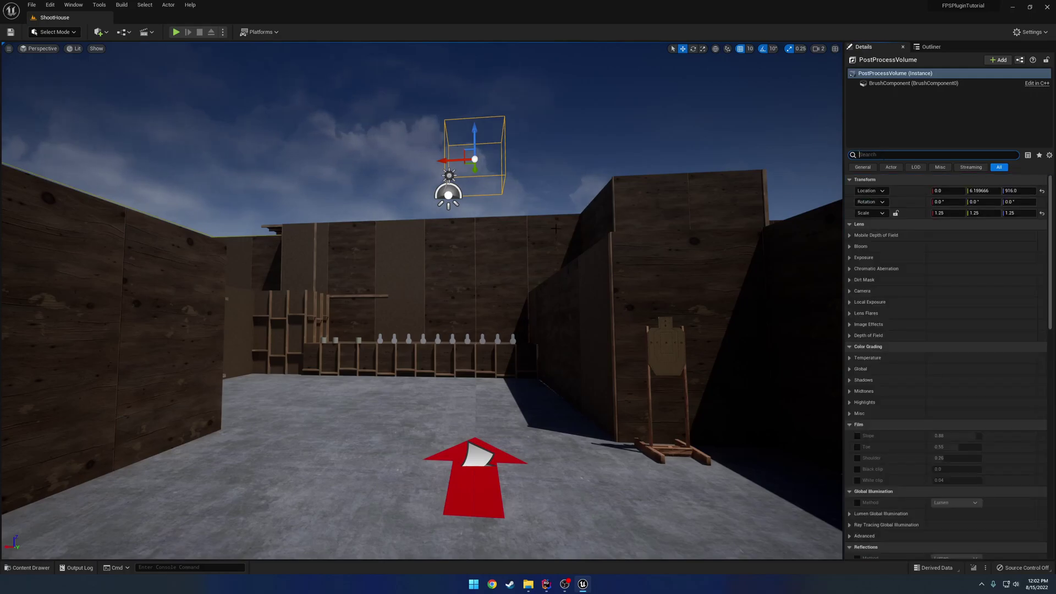
pyautogui.moveTo(555, 228); pyautogui.dragTo(612, 253, button='right')
pyautogui.click(488, 159)
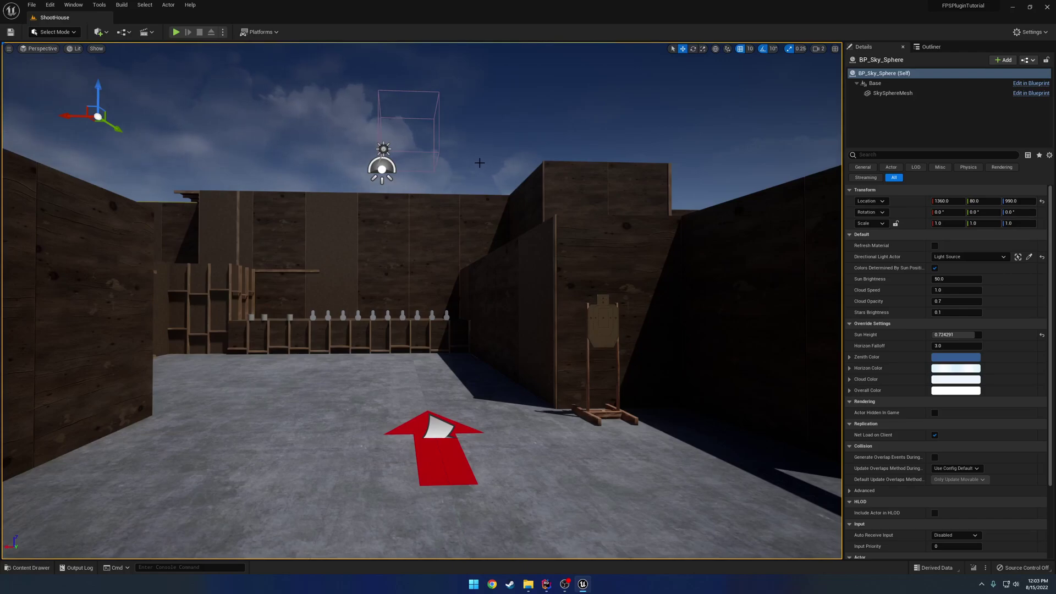
# - Find the project's default Anti-Aliasing Method by searching the project settings for "alias" and set it to Multisample Anti-Aliasing (MSAA)
pyautogui.click(50, 5)
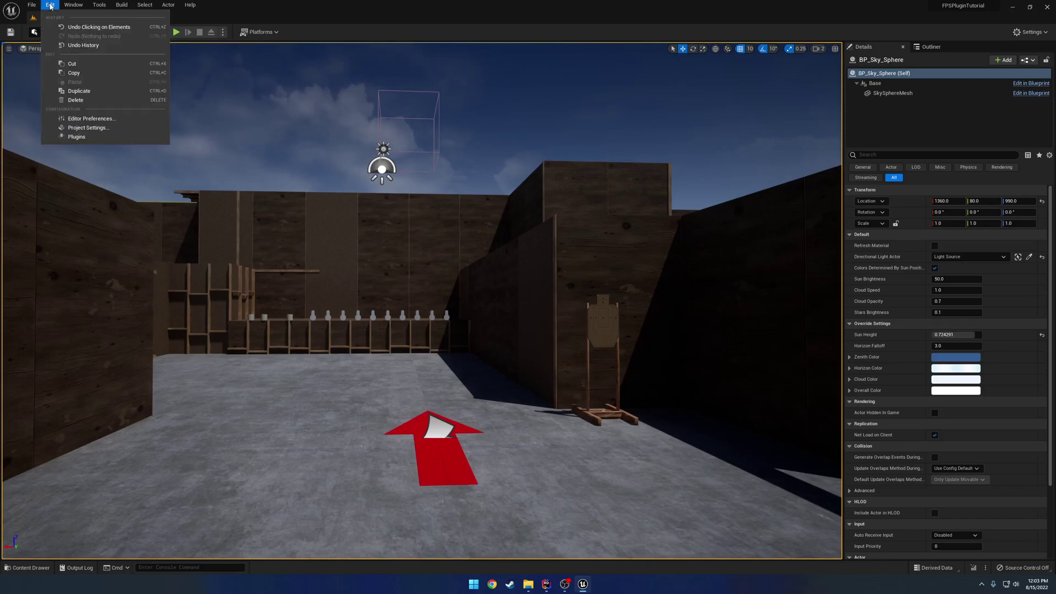
pyautogui.click(88, 127)
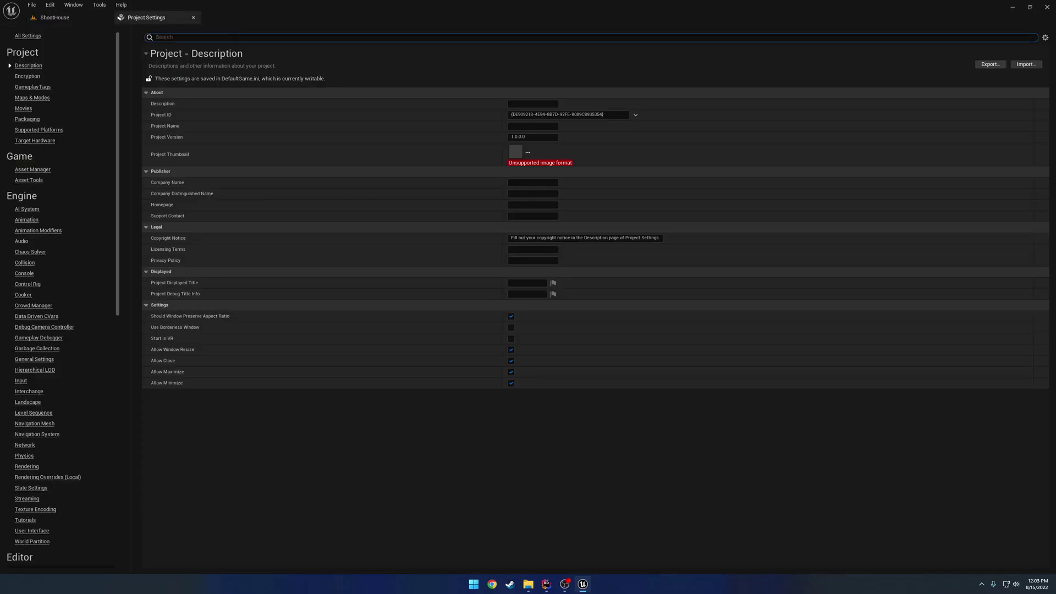
pyautogui.write('alias')
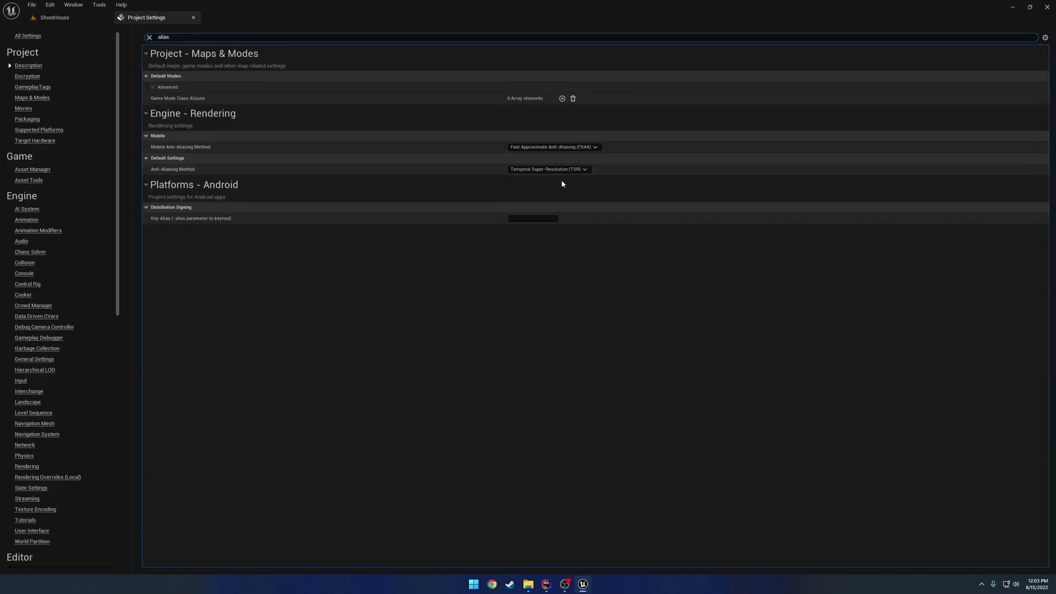
pyautogui.click(578, 169)
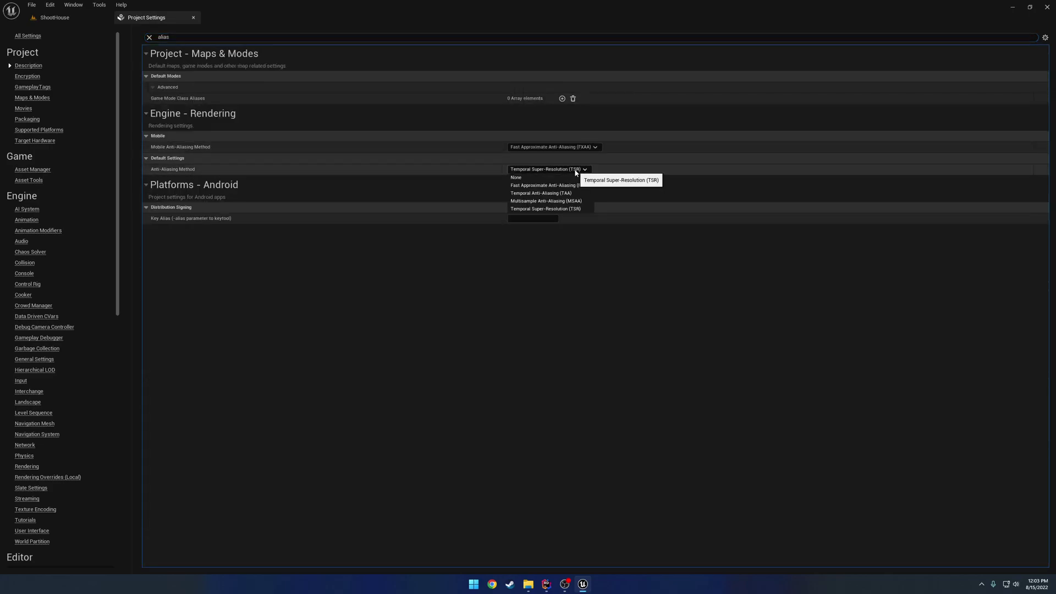
pyautogui.click(586, 204)
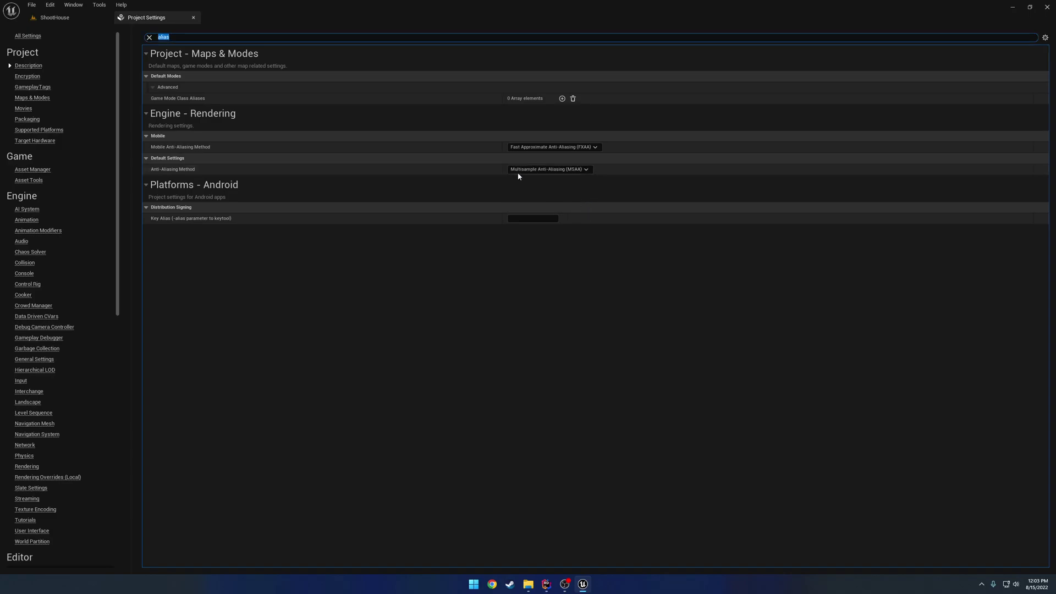
# - Play-test the ShootHouse level with MSAA by moving with the sight aimed, and end the session
pyautogui.click(97, 18)
pyautogui.click(176, 32)
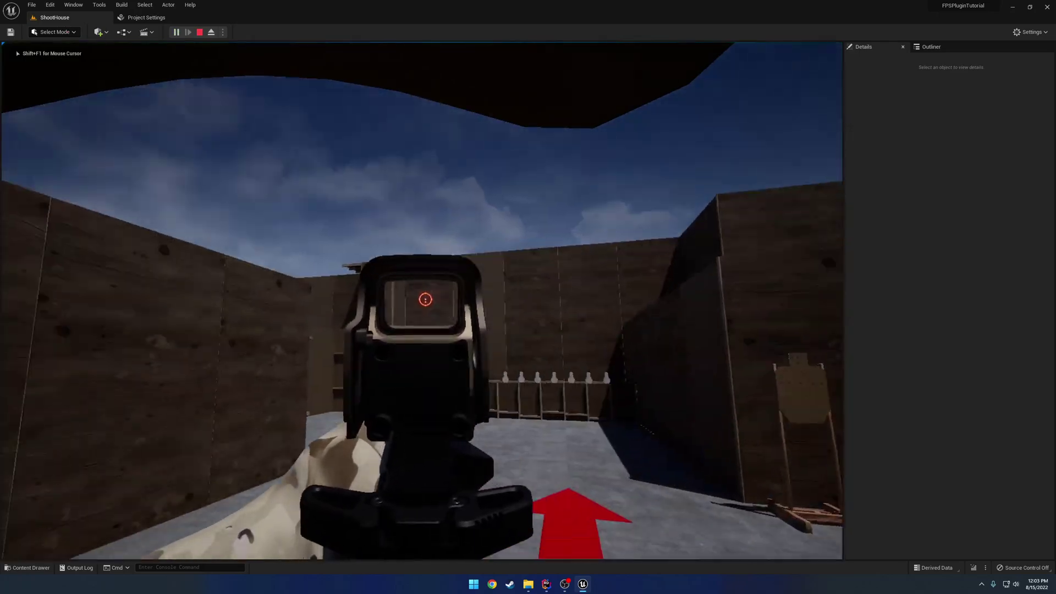
pyautogui.press('w')
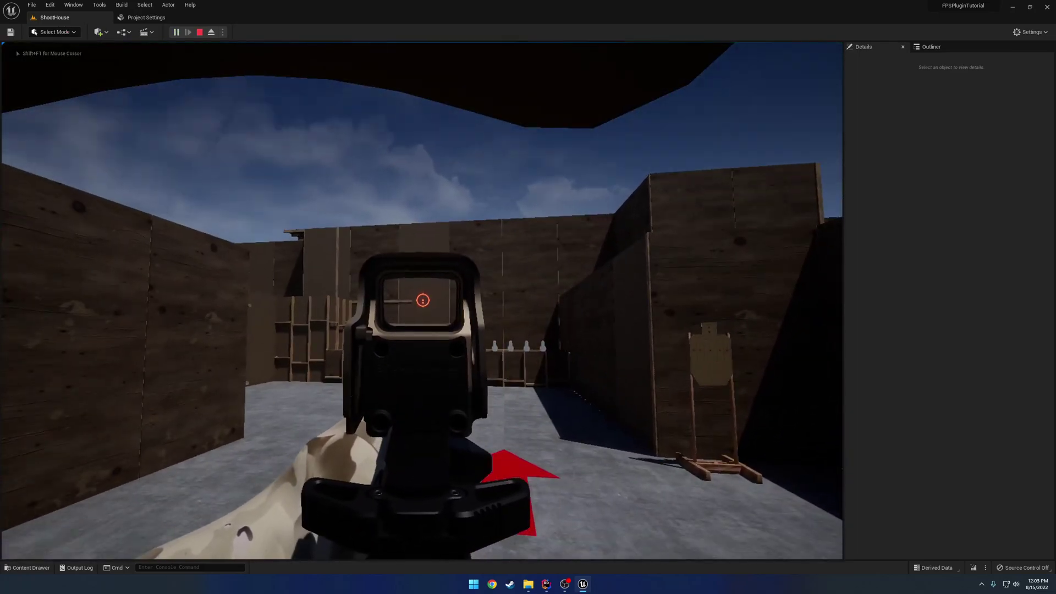
pyautogui.press('w')
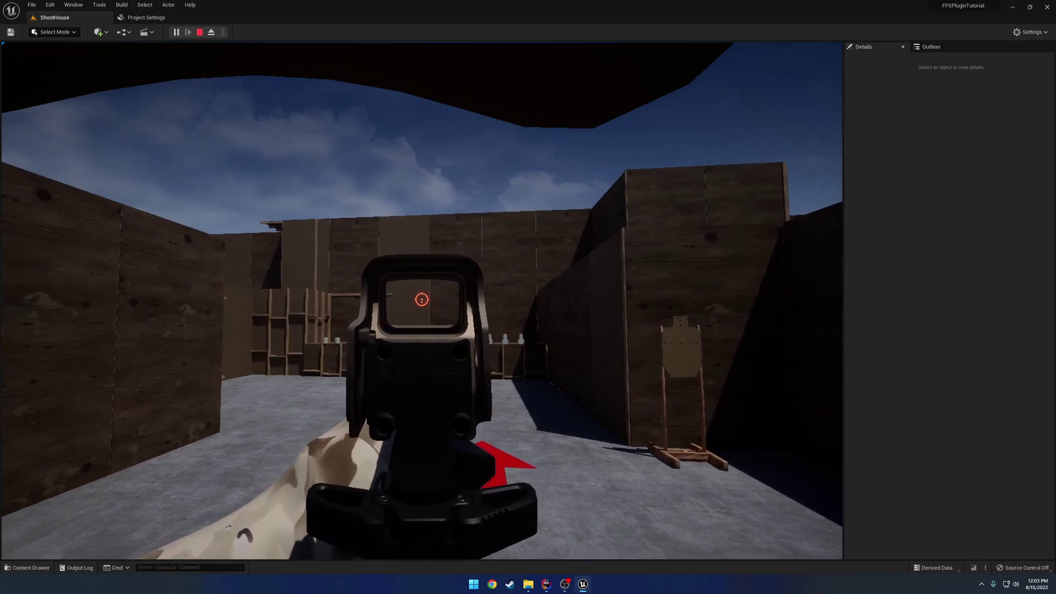
pyautogui.press('Escape')
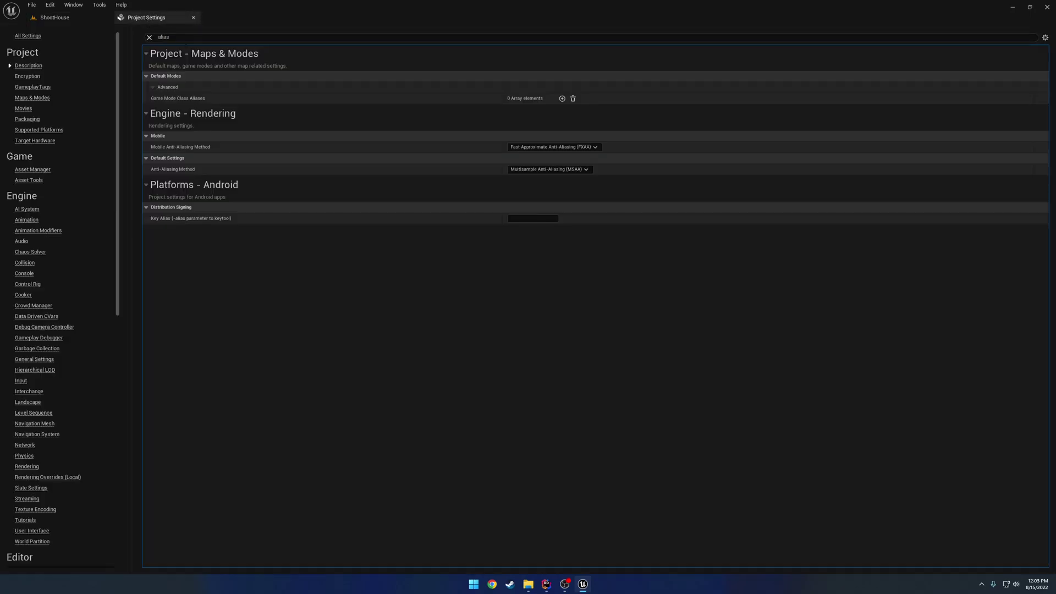
# - Set the default Anti-Aliasing Method to Temporal Anti-Aliasing (TAA) and play-test the level briefly with the sight aimed
pyautogui.click(544, 169)
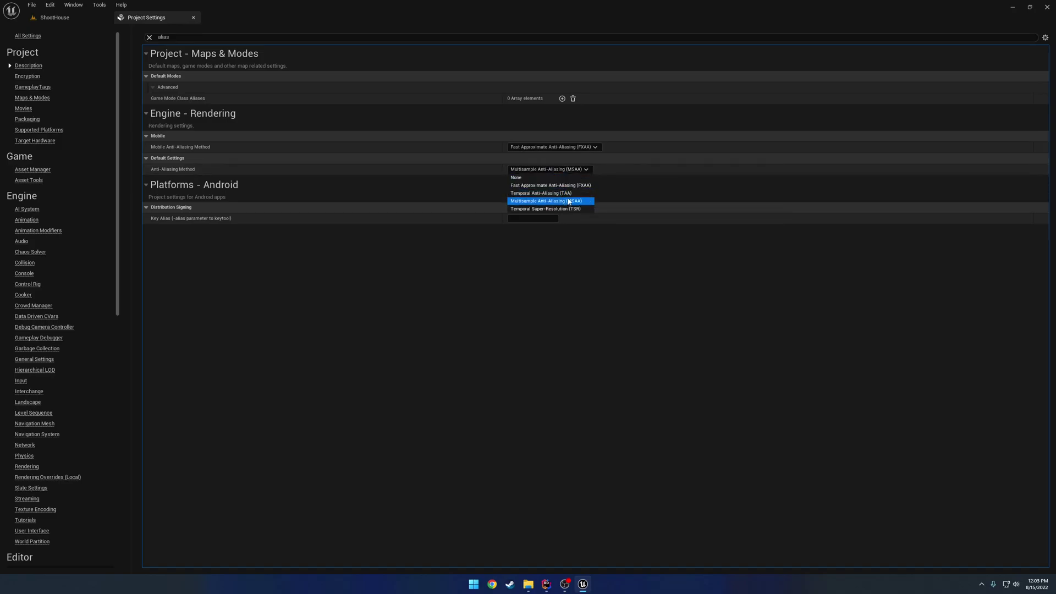
pyautogui.click(550, 193)
pyautogui.click(93, 17)
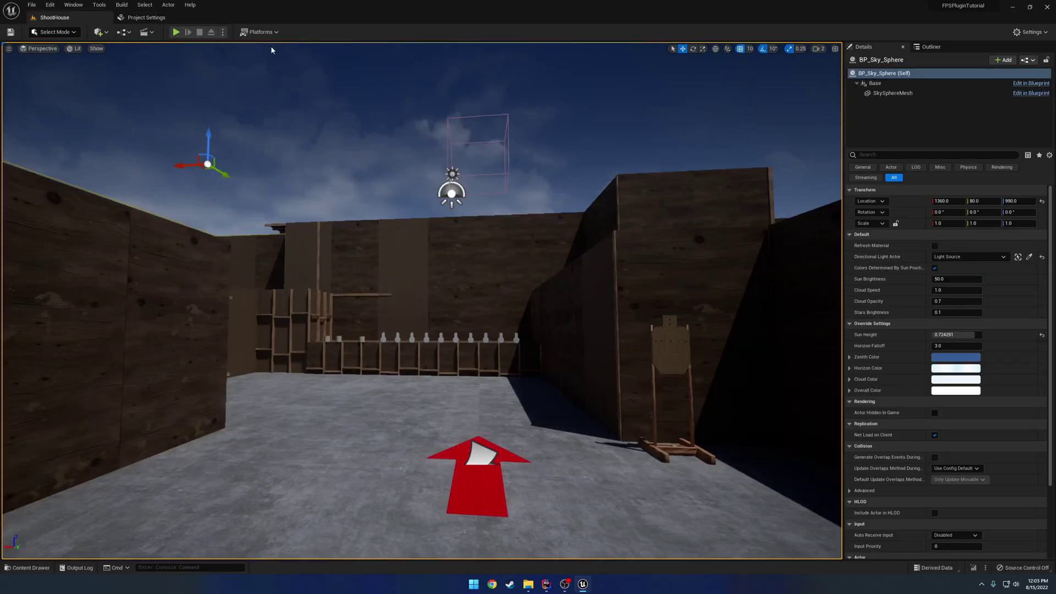
pyautogui.click(175, 33)
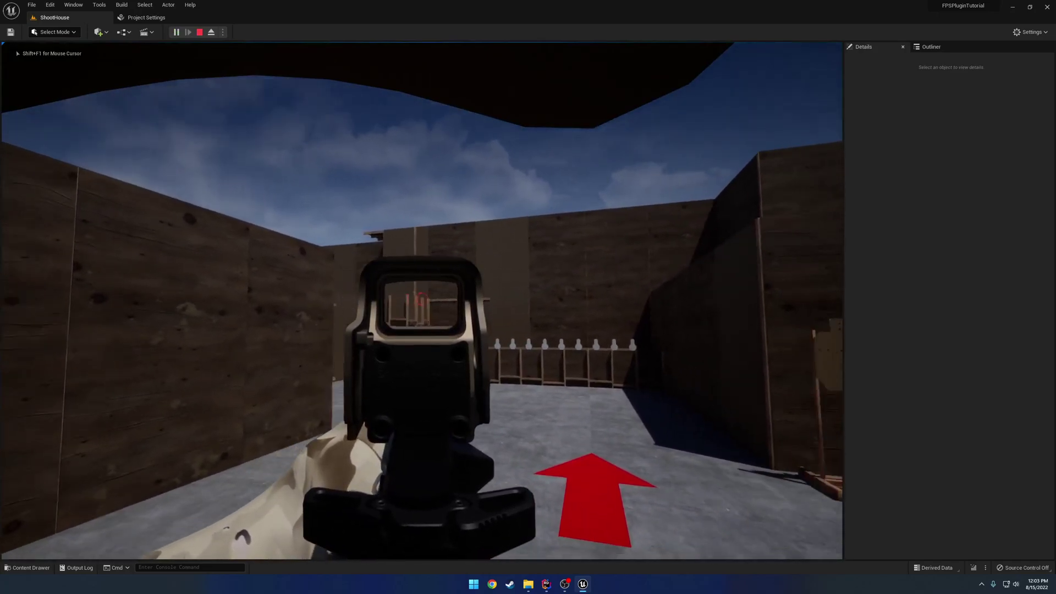
pyautogui.press('Escape')
# - Set the default Anti-Aliasing Method to Fast Approximate Anti-Aliasing (FXAA) and play-test the level by moving forward
pyautogui.click(144, 17)
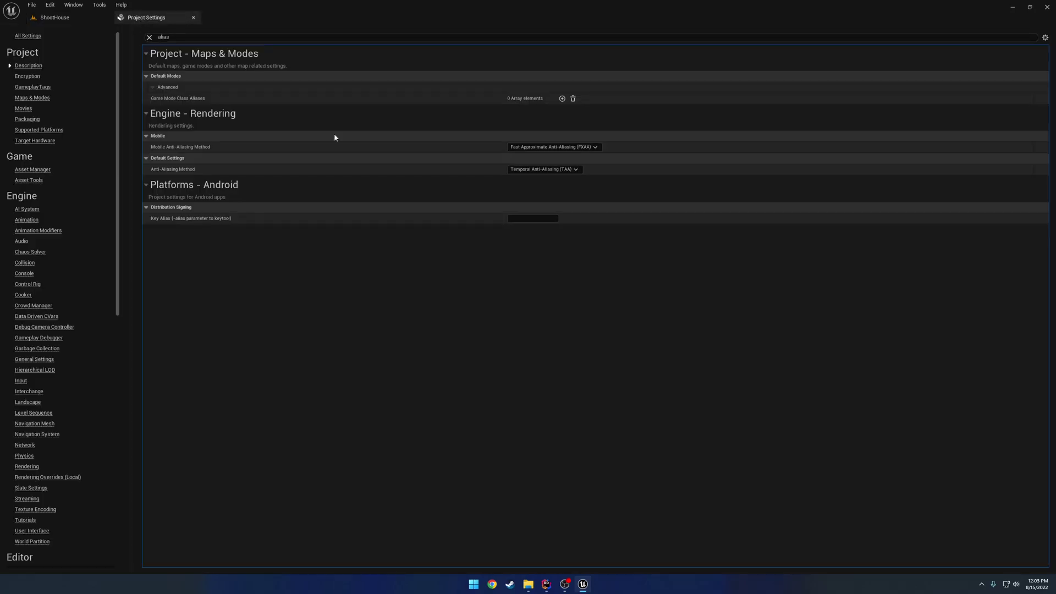
pyautogui.click(559, 169)
pyautogui.click(551, 185)
pyautogui.click(66, 17)
pyautogui.click(176, 31)
pyautogui.press('w')
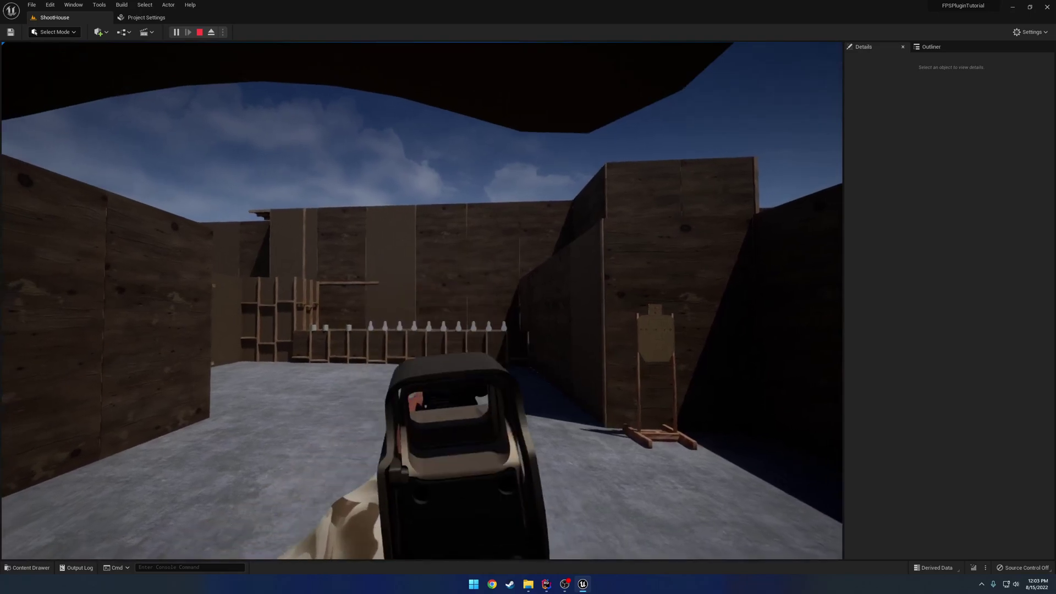
pyautogui.press('Escape')
# - Set the default Anti-Aliasing Method back to Temporal Super-Resolution (TSR) and close the project settings
pyautogui.click(147, 17)
pyautogui.click(543, 170)
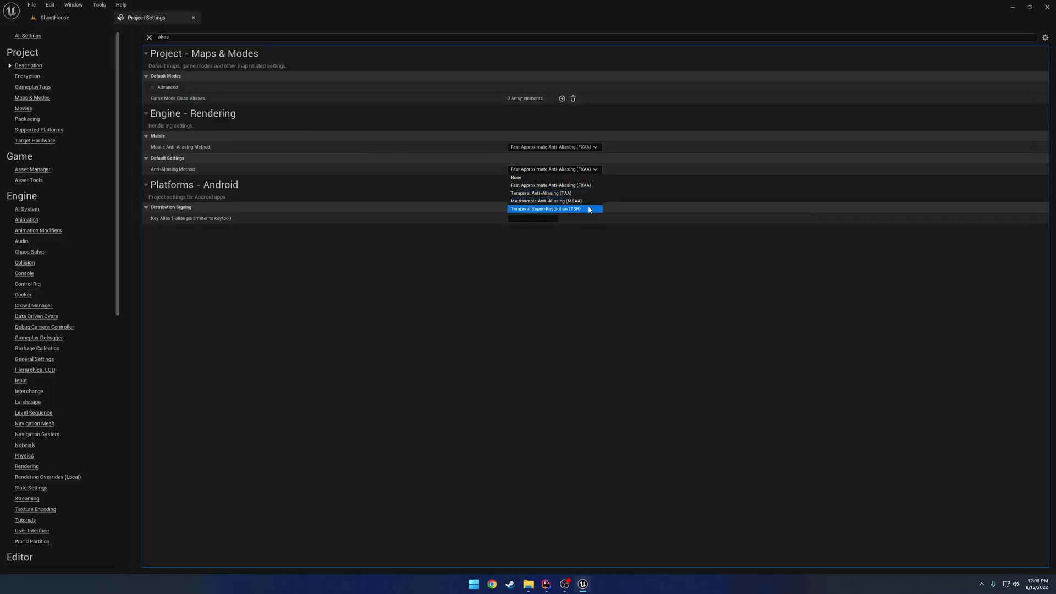
pyautogui.click(194, 17)
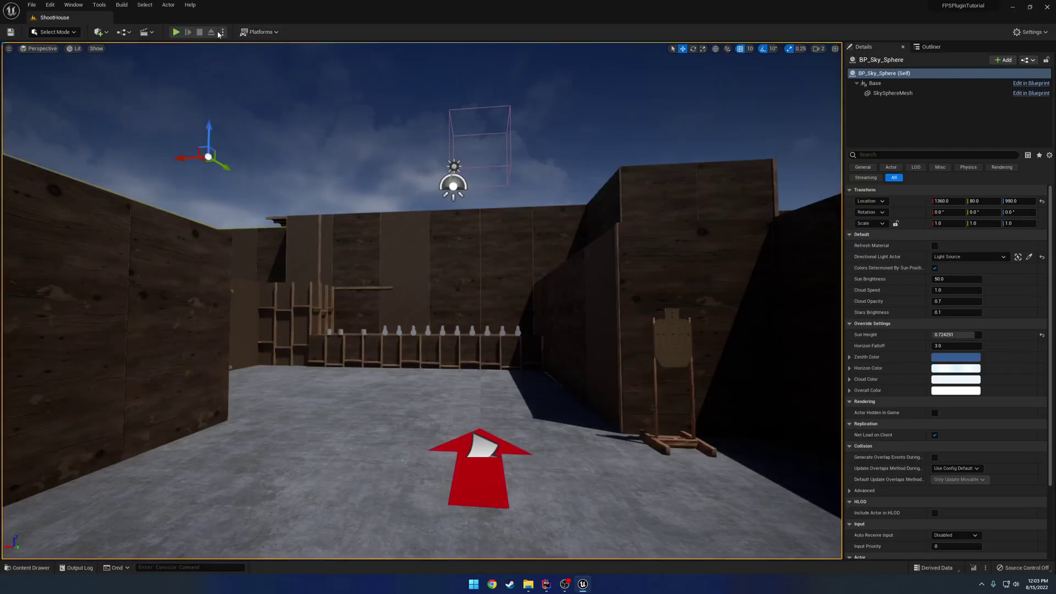
# - Play the ShootHouse level and replace the rifle's holographic sight with the first scope mount in the in-game weapon customization
pyautogui.click(184, 32)
pyautogui.press('w')
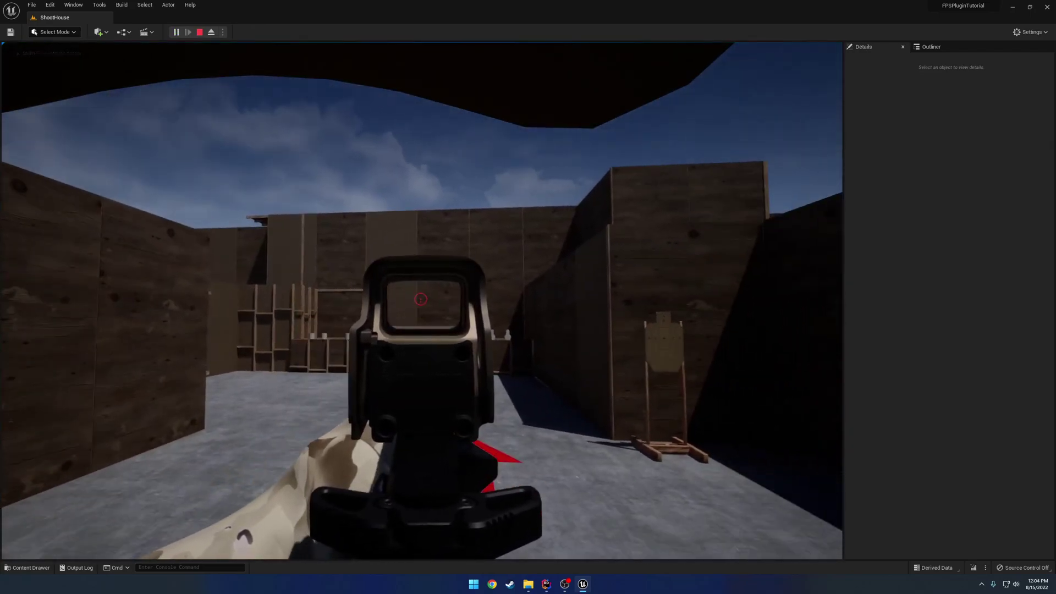
pyautogui.press('Tab')
pyautogui.click(378, 259)
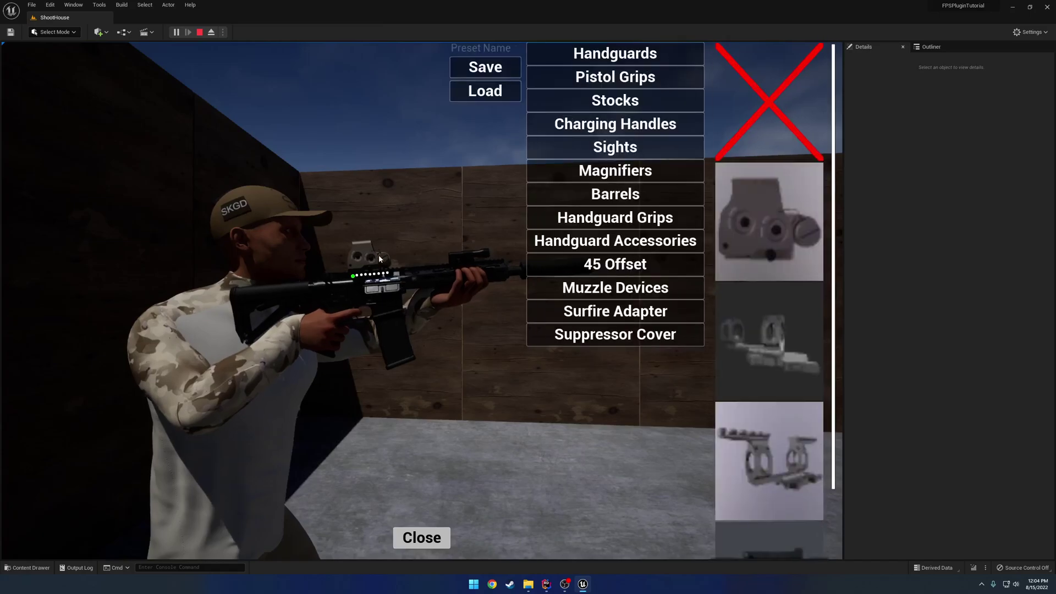
pyautogui.click(787, 356)
# - Aim through the scope, test its magnification by zooming in and back out, and end the play session
pyautogui.press('c')
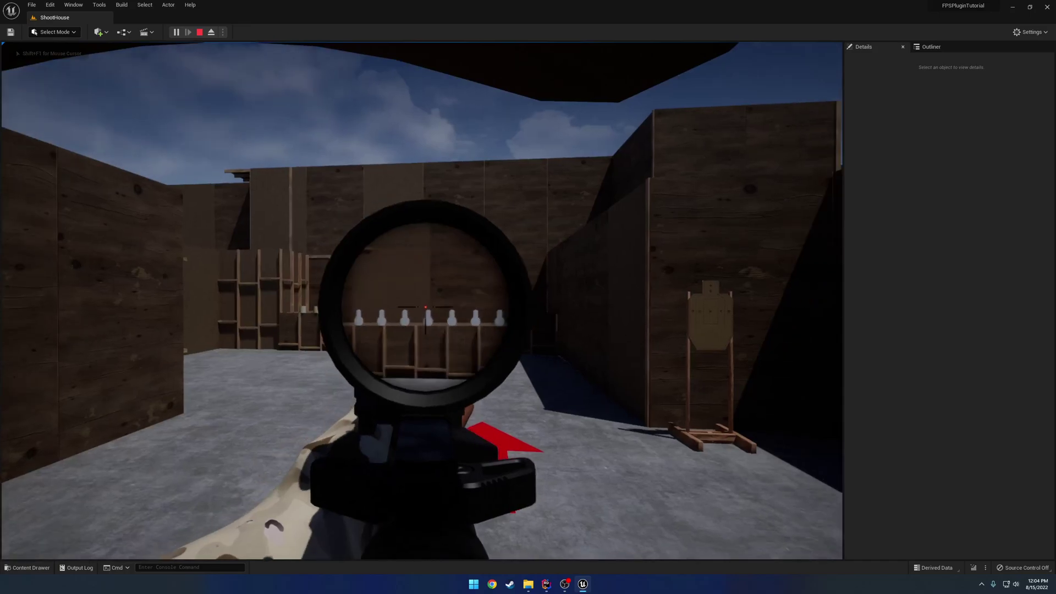
pyautogui.scroll(5, 425, 307)
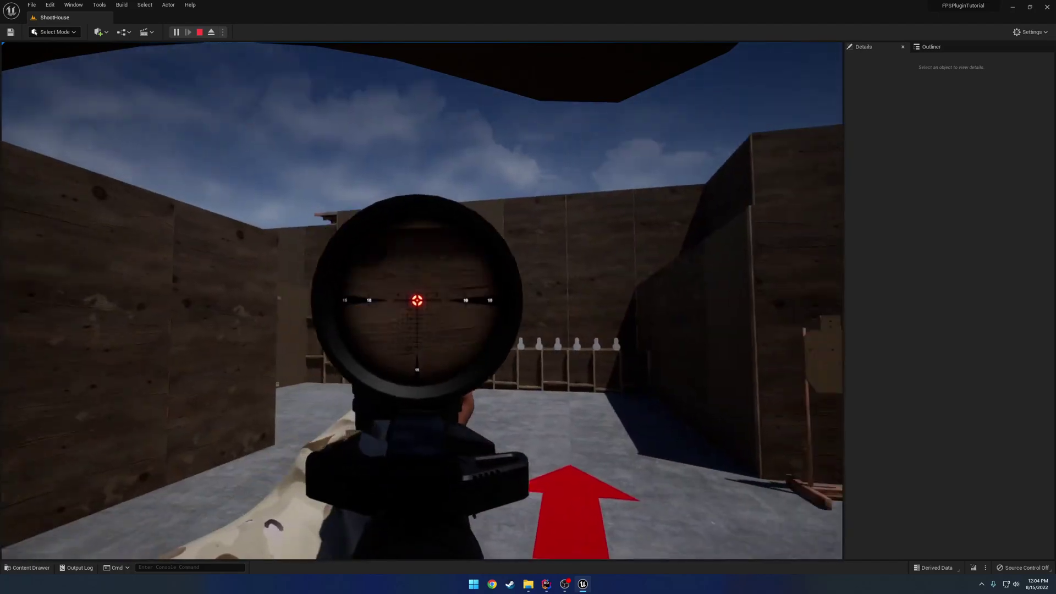
pyautogui.scroll(-5, 416, 300)
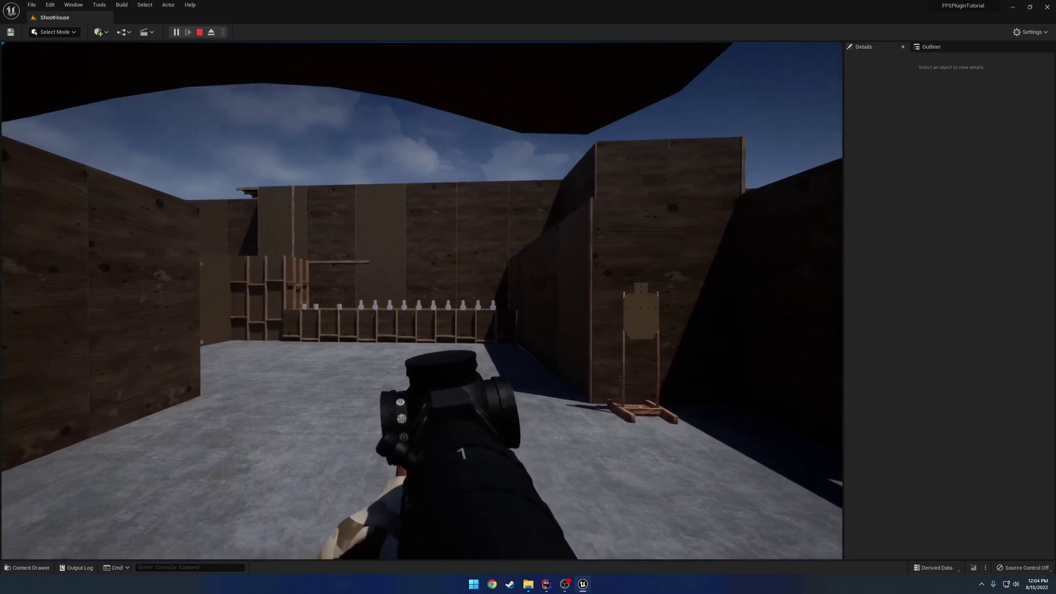
pyautogui.press('Escape')
# - Move the PlayerStart into the covered part of the shoot house at about X 1069.7, Y -461.9
pyautogui.moveTo(601, 218); pyautogui.dragTo(632, 330, button='right')
pyautogui.click(643, 409)
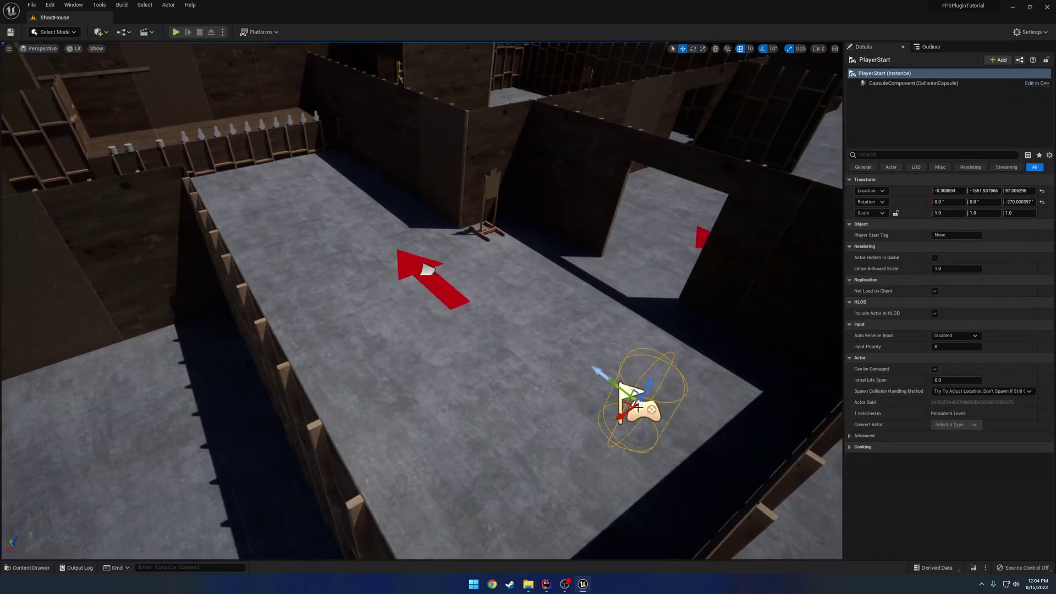
pyautogui.keyDown('shift'); pyautogui.moveTo(622, 417); pyautogui.dragTo(418, 545); pyautogui.keyUp('shift')
pyautogui.keyDown('shift'); pyautogui.moveTo(625, 392); pyautogui.dragTo(627, 393); pyautogui.keyUp('shift')
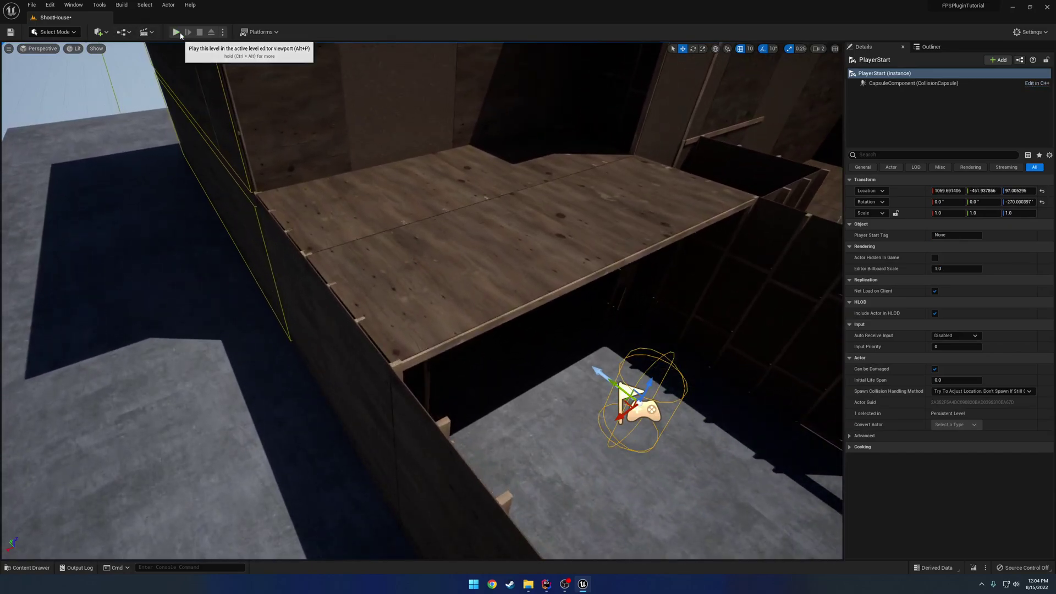
# - Play the ShootHouse level, explore the dark covered area with night vision, and aim through the holographic sight
pyautogui.click(176, 32)
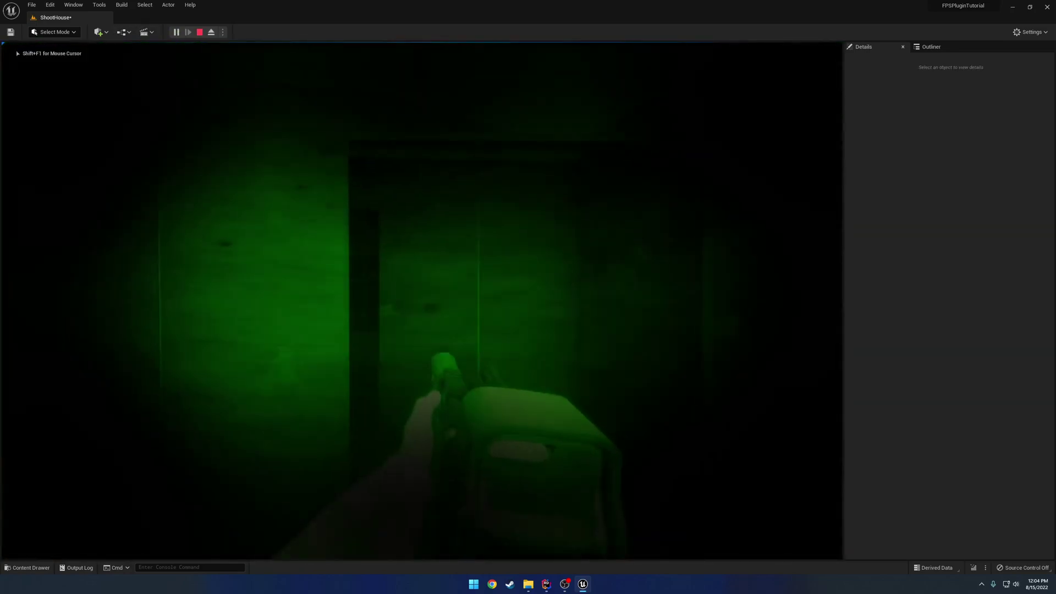
pyautogui.press('w')
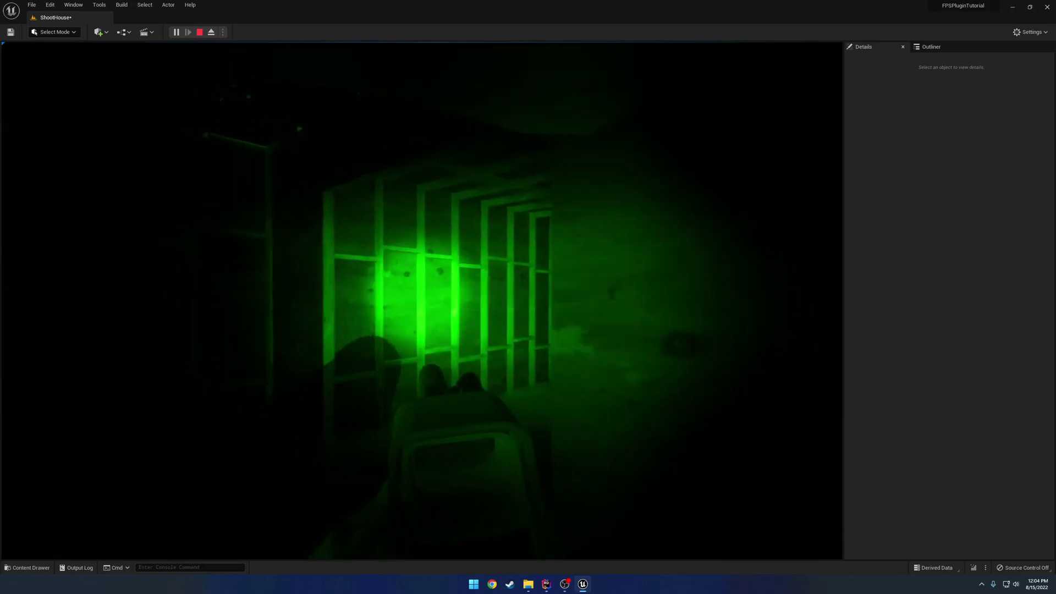
pyautogui.press('a')
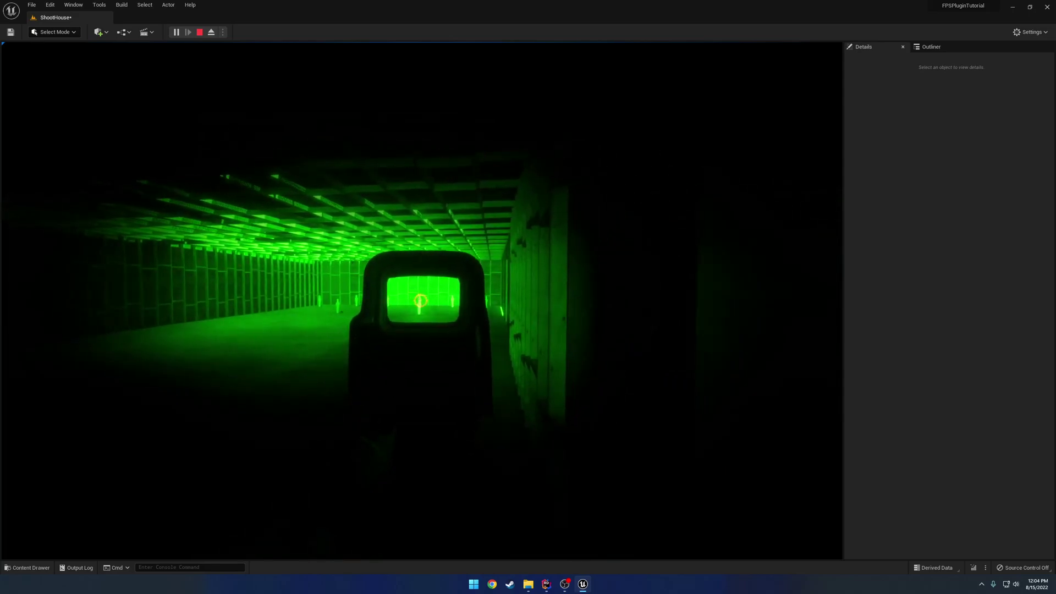
pyautogui.rightClick(422, 300)
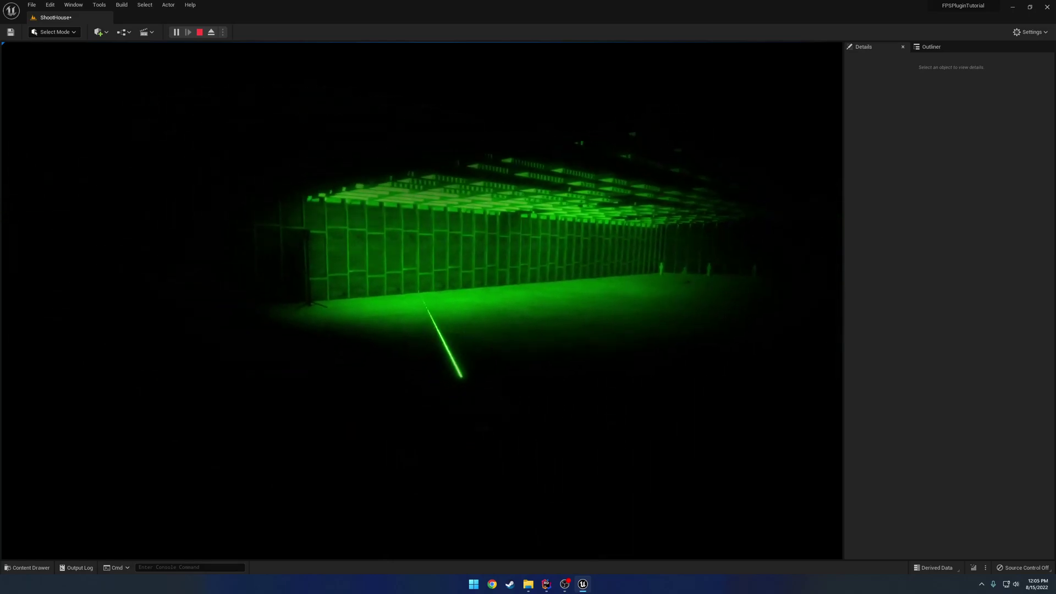
# - Examine the weapon's laser against the walls under night vision, switch night vision off, and end the play session
pyautogui.press('w')
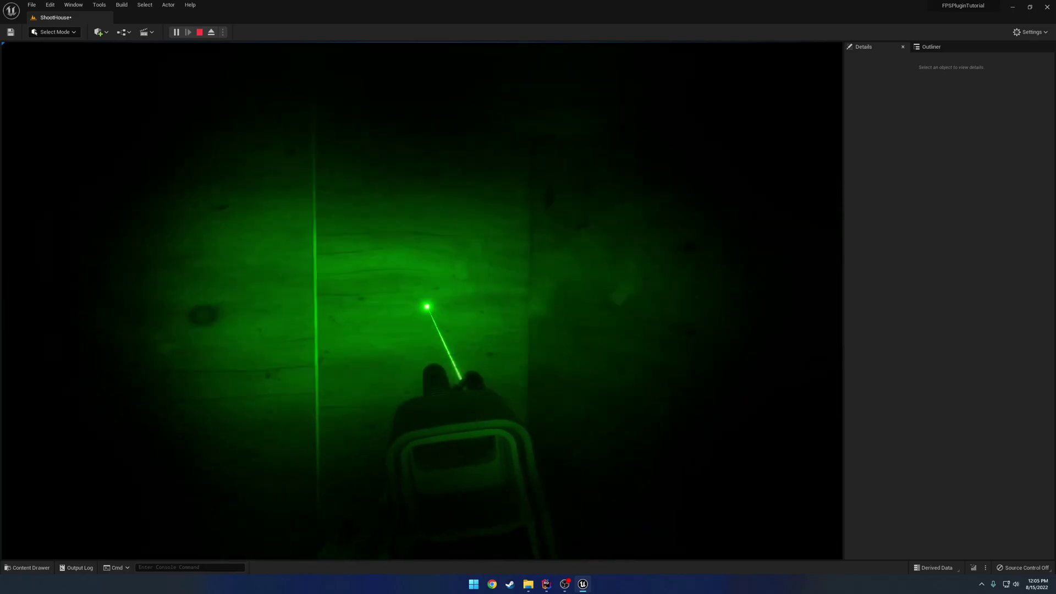
pyautogui.press('w')
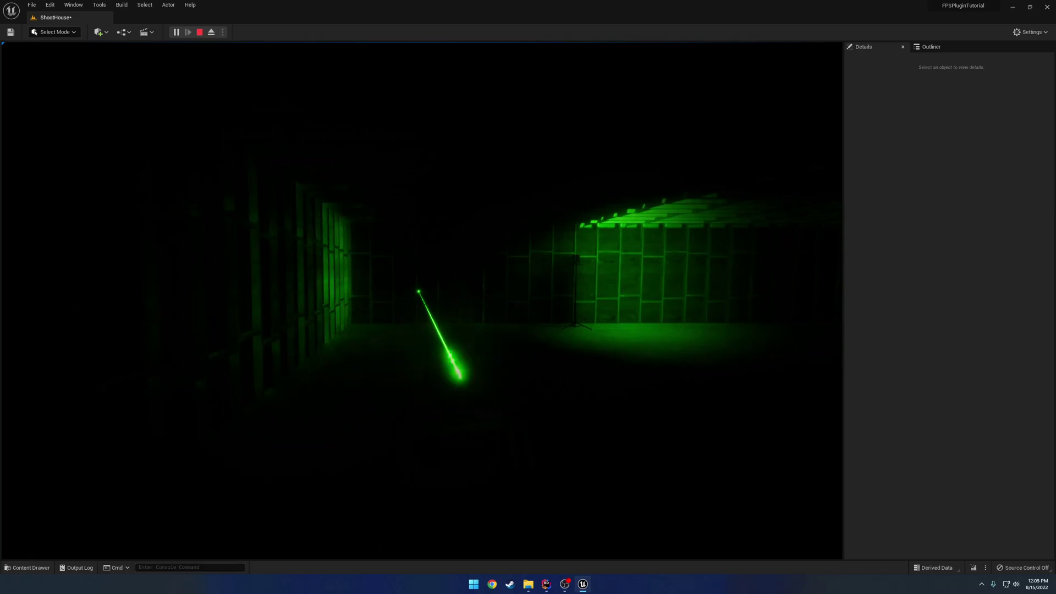
pyautogui.press('n')
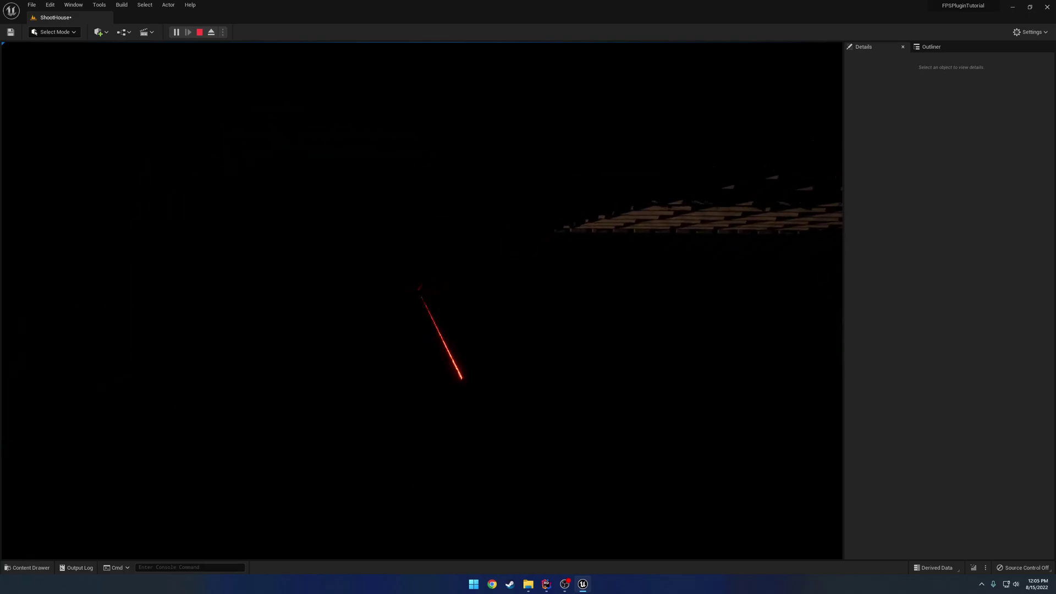
pyautogui.press('Escape')
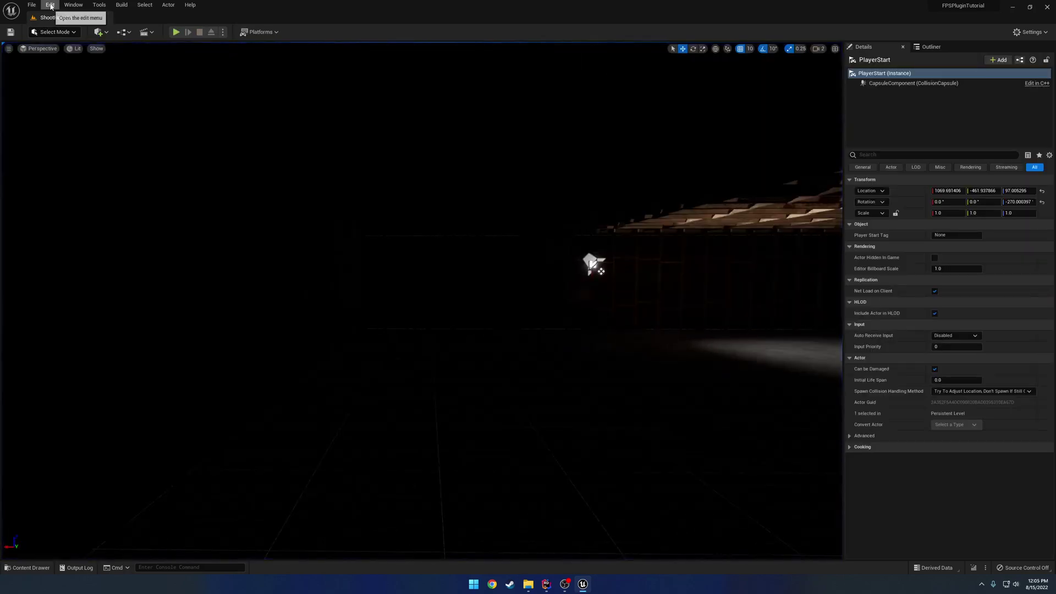
# - Find the anti-aliasing options in the project settings and set the default Anti-Aliasing Method to Temporal Anti-Aliasing (TAA)
pyautogui.click(50, 5)
pyautogui.click(85, 131)
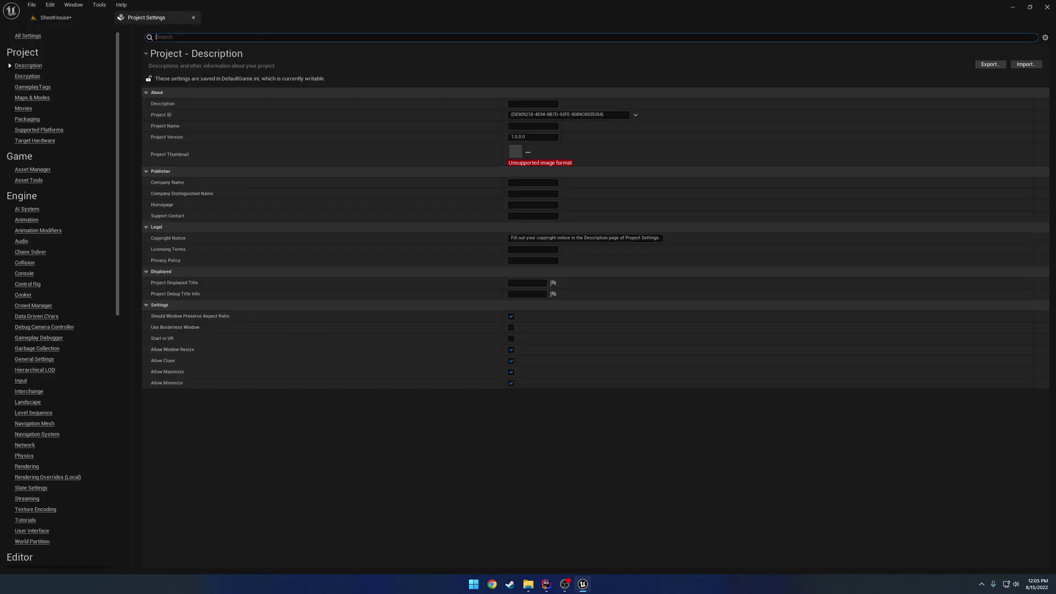
pyautogui.write('ali')
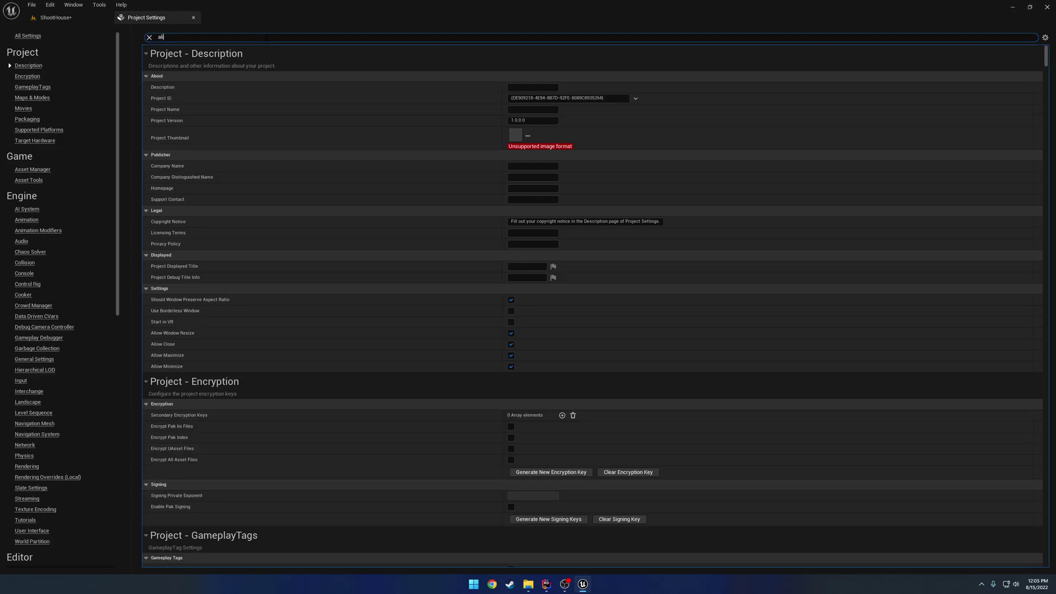
pyautogui.write('as')
pyautogui.click(570, 170)
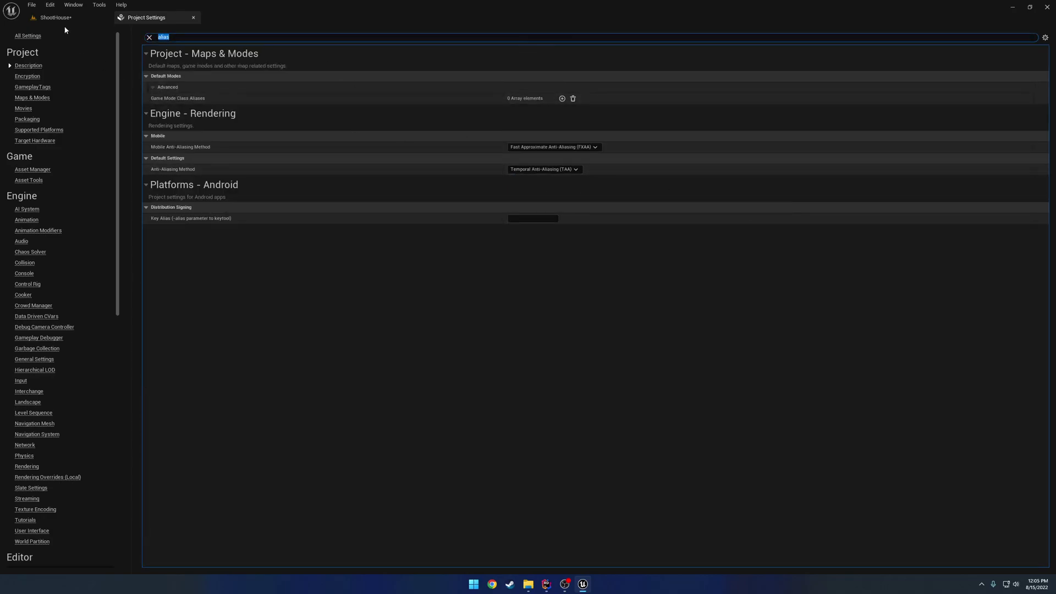
# - Return to the ShootHouse level, play it to examine the laser under night vision with TAA, and end the session
pyautogui.click(105, 18)
pyautogui.click(179, 34)
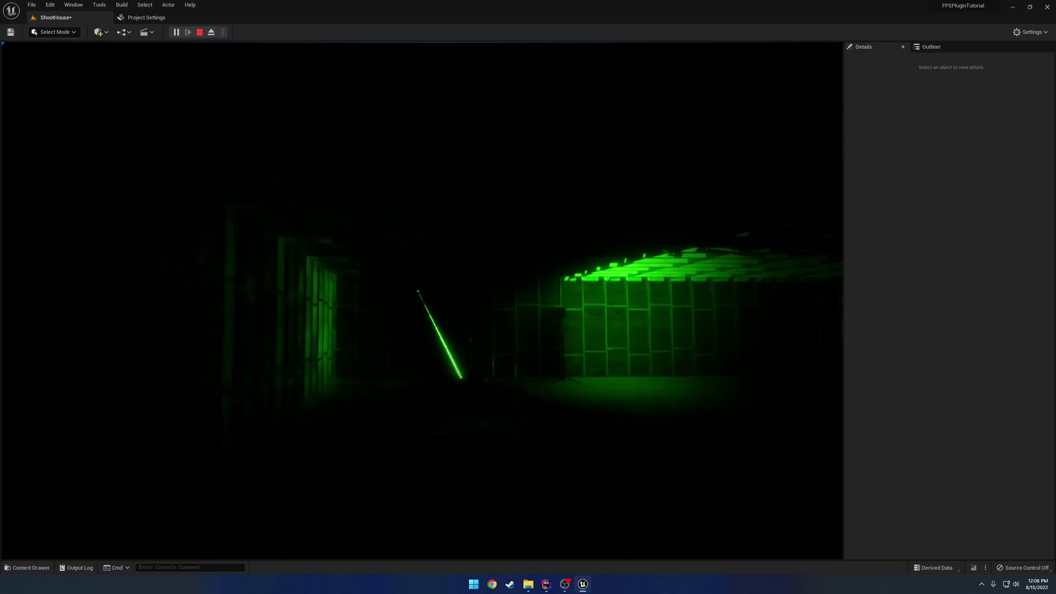
pyautogui.press('Escape')
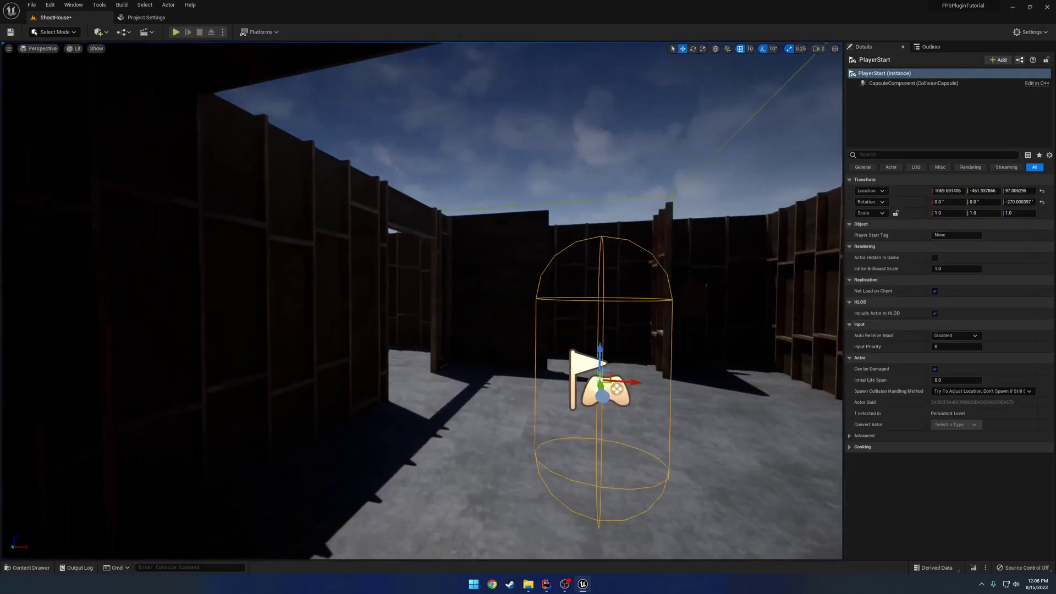
# - Move the PlayerStart out to the open floor by the red arrow, at about X -30.3, Y -1801.9
pyautogui.moveTo(422, 300); pyautogui.dragTo(319, 384, button='right')
pyautogui.keyDown('shift'); pyautogui.moveTo(417, 378); pyautogui.dragTo(610, 195); pyautogui.keyUp('shift')
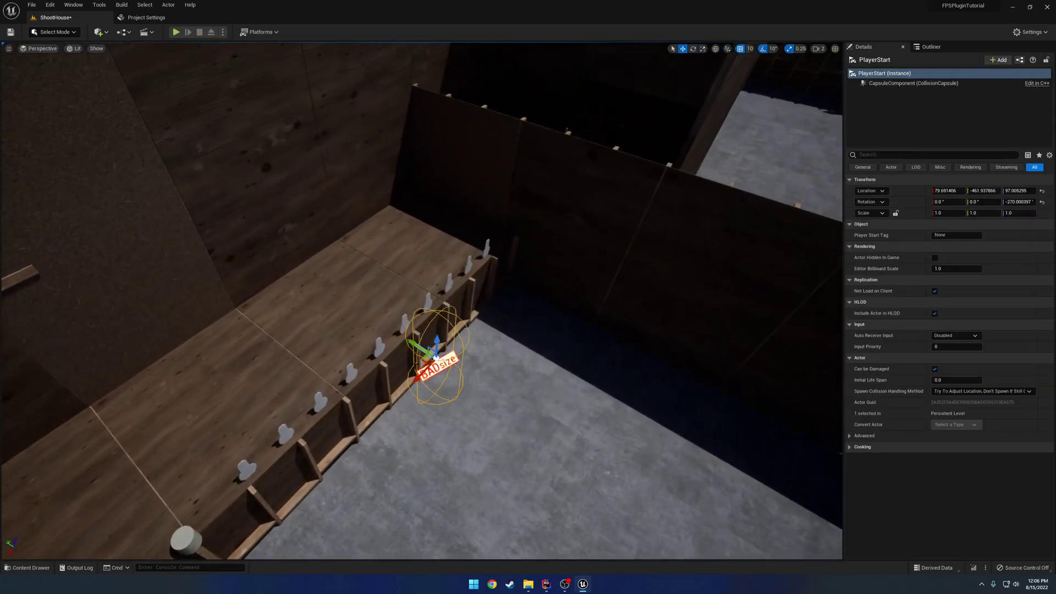
pyautogui.keyDown('shift'); pyautogui.moveTo(413, 343); pyautogui.dragTo(397, 333); pyautogui.keyUp('shift')
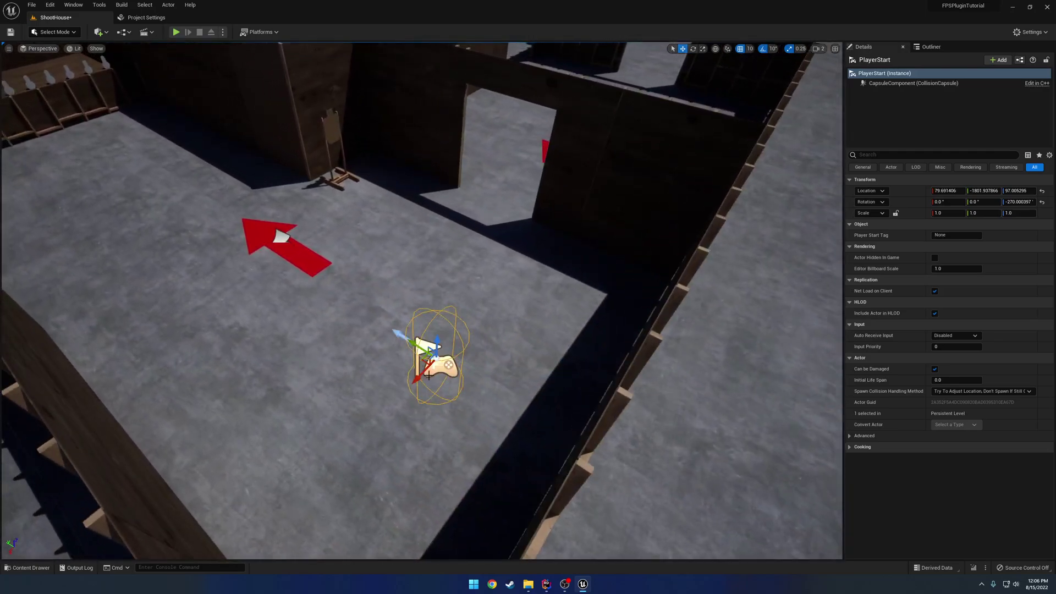
pyautogui.keyDown('shift'); pyautogui.moveTo(417, 379); pyautogui.dragTo(403, 354); pyautogui.keyUp('shift')
pyautogui.moveTo(370, 345)
pyautogui.mouseDown(button='right')
pyautogui.moveTo(308, 314)
pyautogui.moveTo(311, 286)
pyautogui.moveTo(370, 345)
pyautogui.mouseUp(button='right')
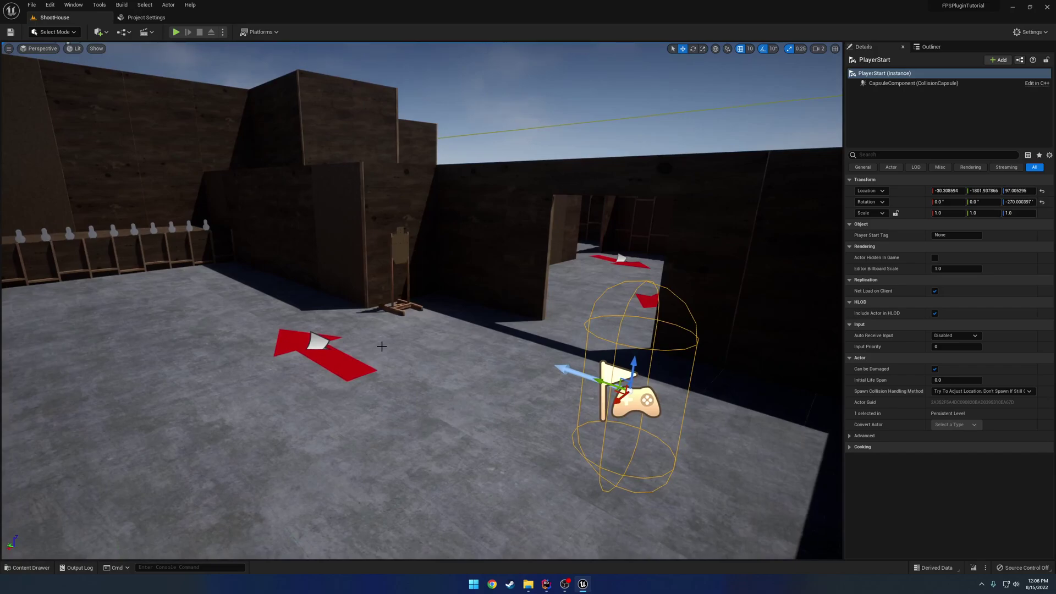
pyautogui.moveTo(382, 347); pyautogui.dragTo(382, 346, button='right')
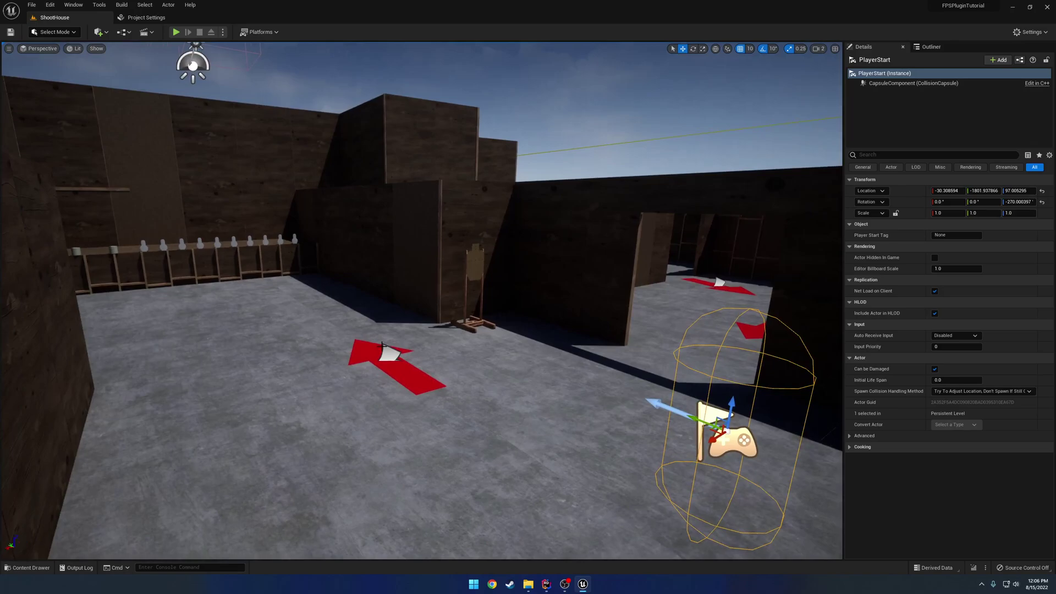